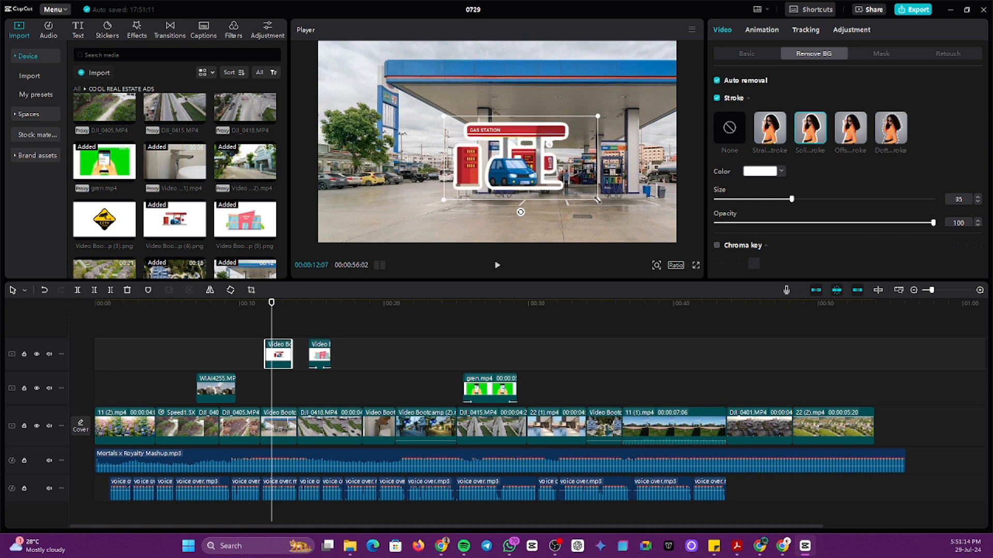
Step: Enlarge the gas-station sticker in the Player and nudge it up and to the left
drag(598, 200, 612, 207)
drag(534, 182, 511, 172)
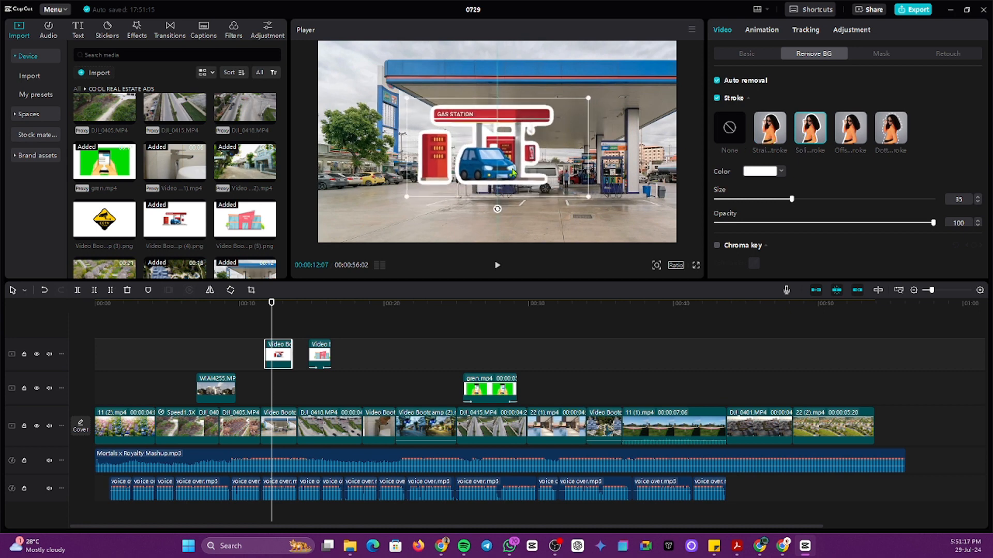
click(763, 32)
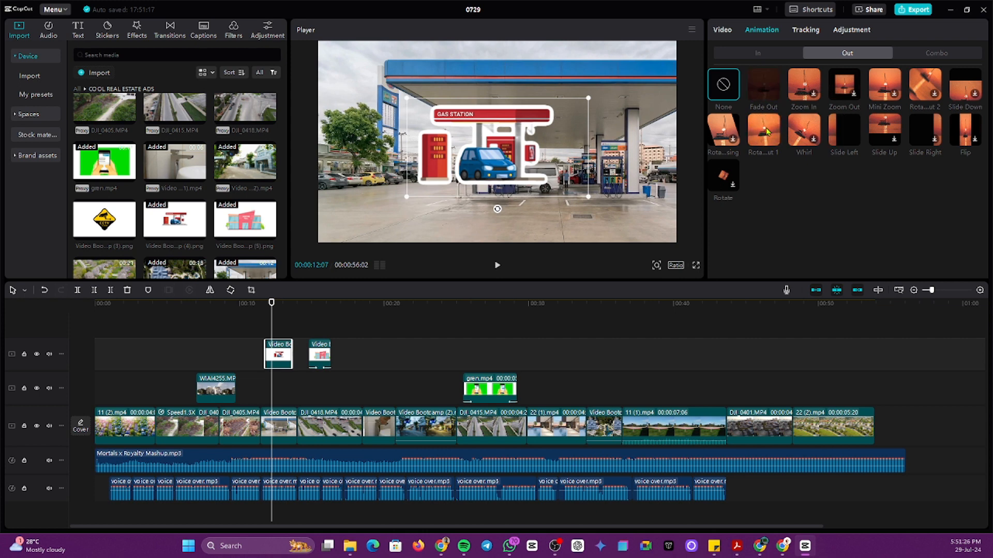
Step: Give the gas-station sticker a Slide Left exit and a Shake 3 entrance, then preview them
click(843, 134)
click(758, 53)
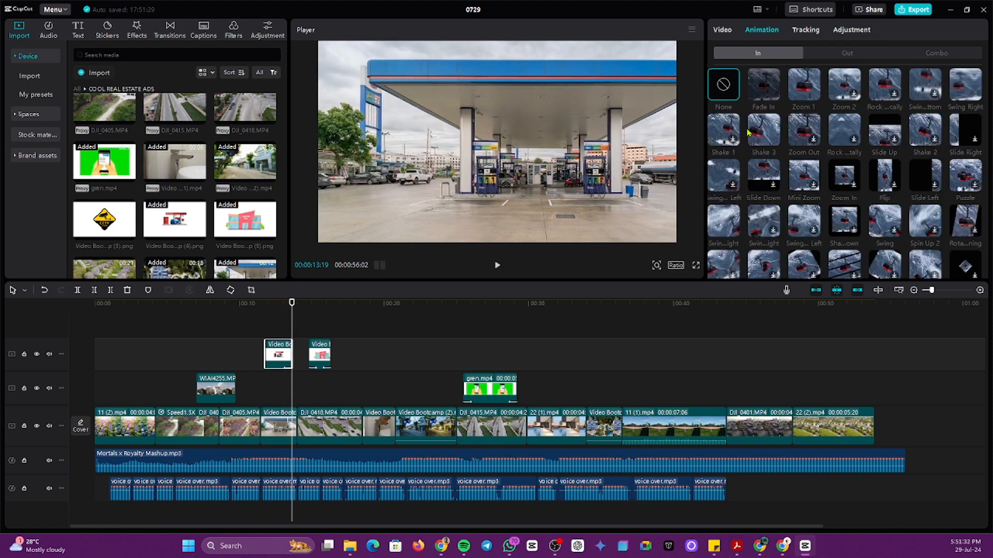
click(764, 134)
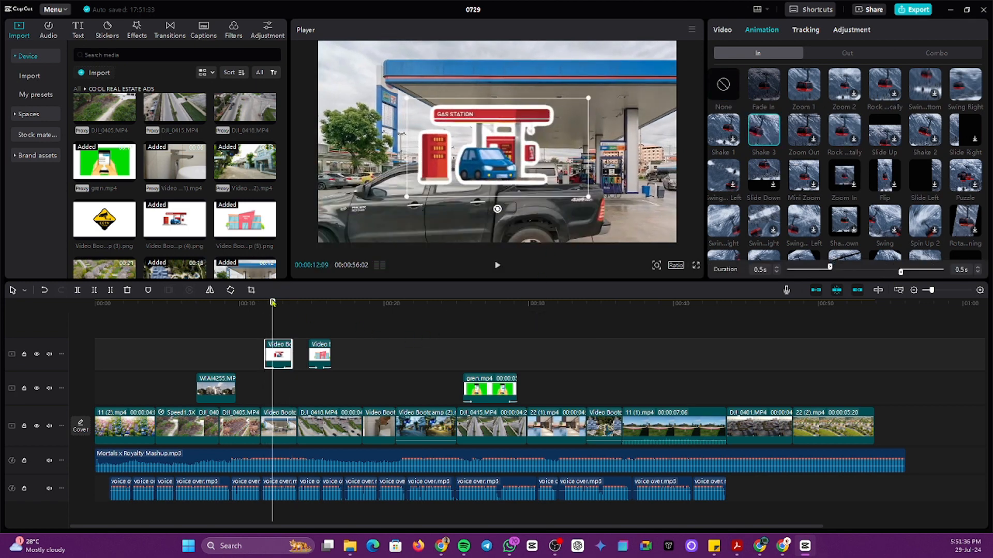
click(264, 322)
key(space)
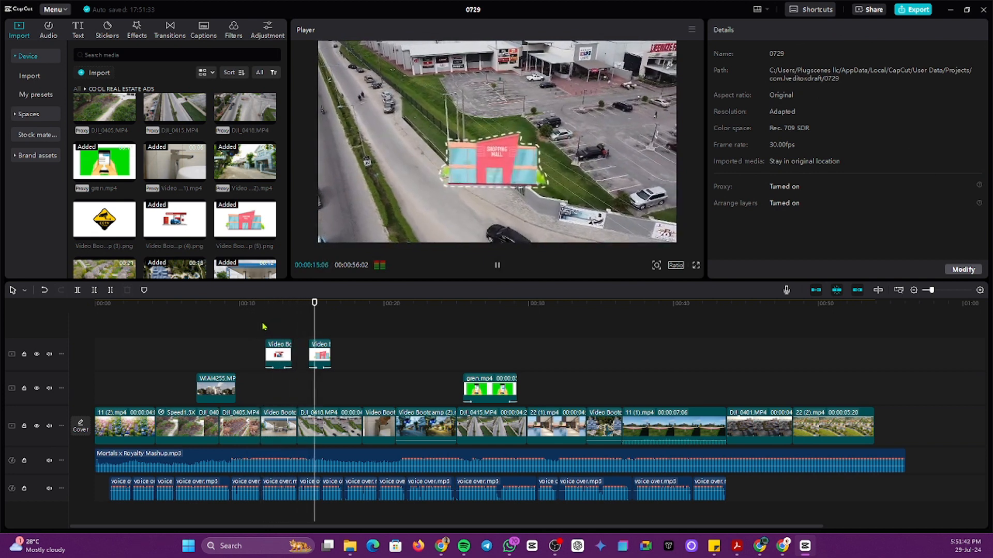
Step: Move the shopping-mall sticker clip onto a new track above, around 00:12
key(space)
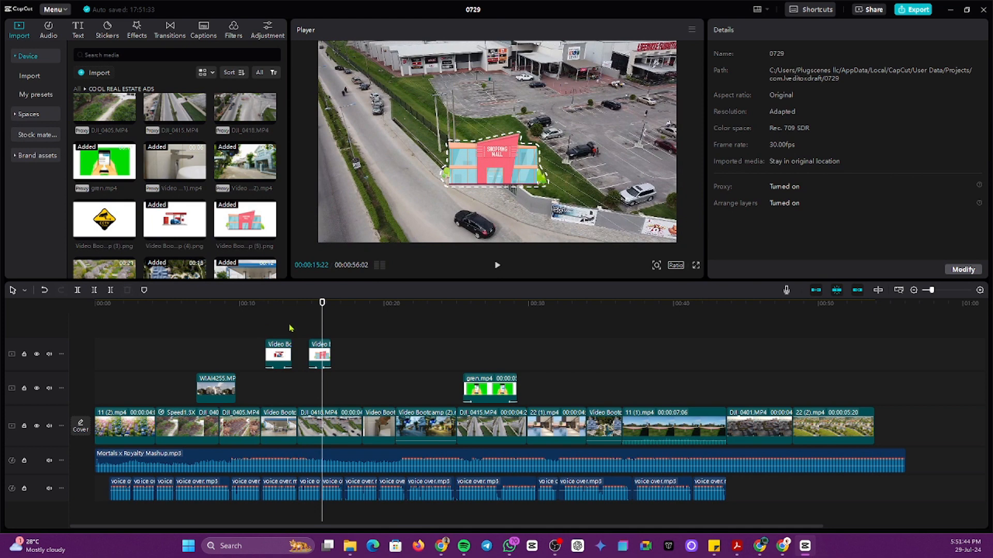
click(288, 329)
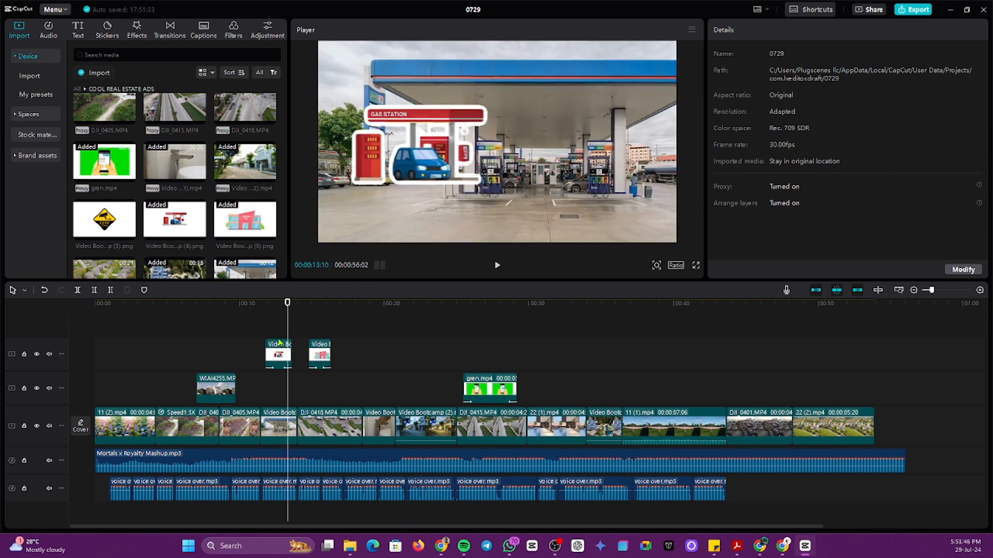
click(276, 328)
click(277, 329)
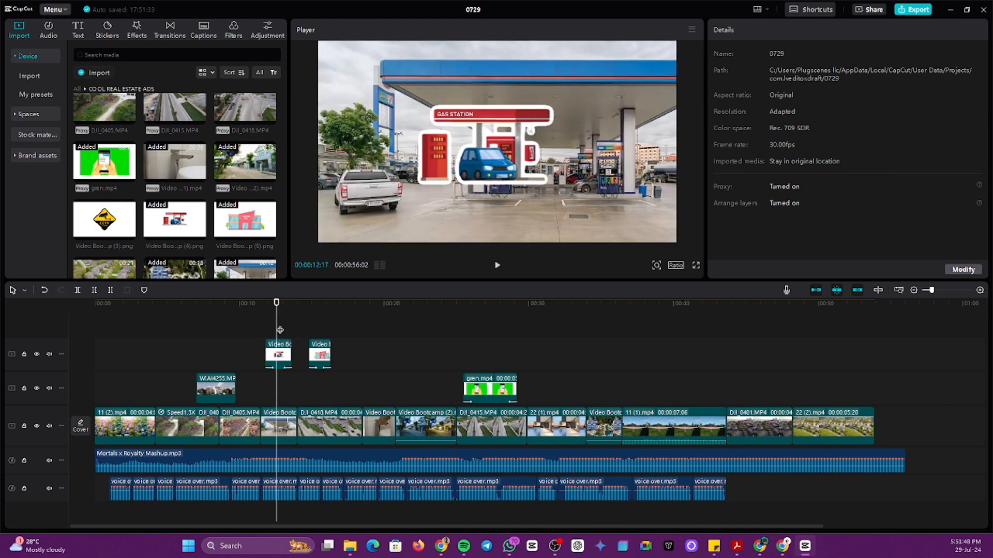
click(319, 346)
drag(321, 357, 284, 327)
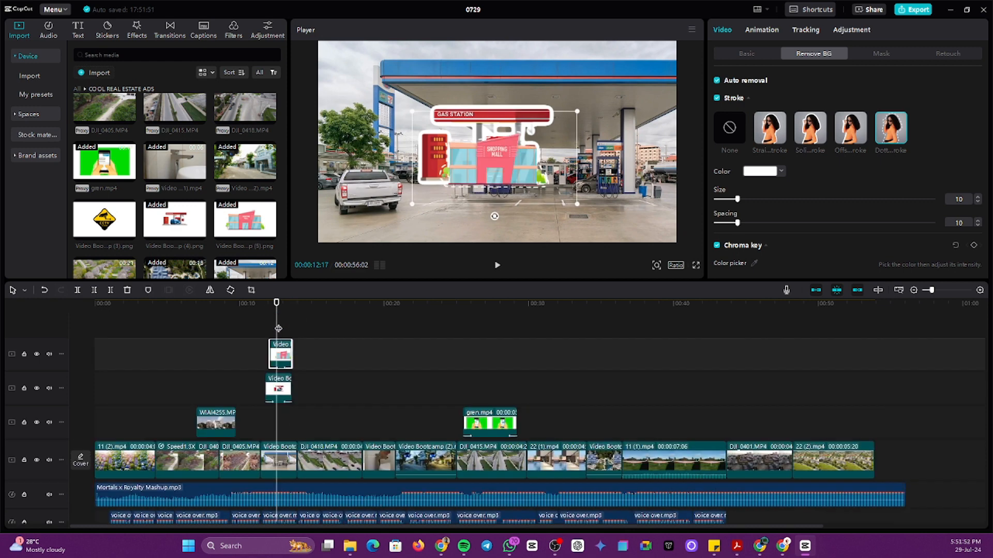
Step: Scale up the shopping-mall overlay and drop its clip one track lower near 00:13
click(286, 323)
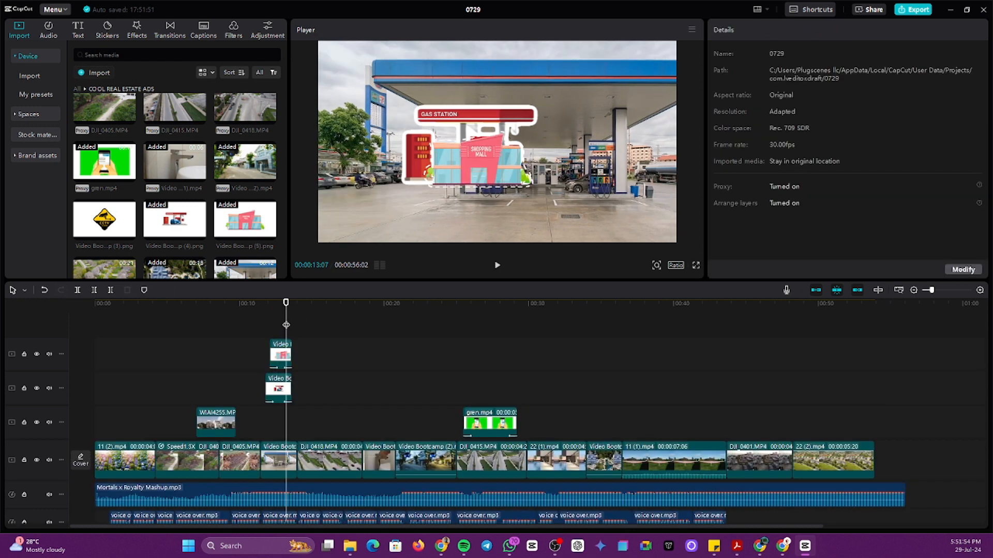
click(475, 165)
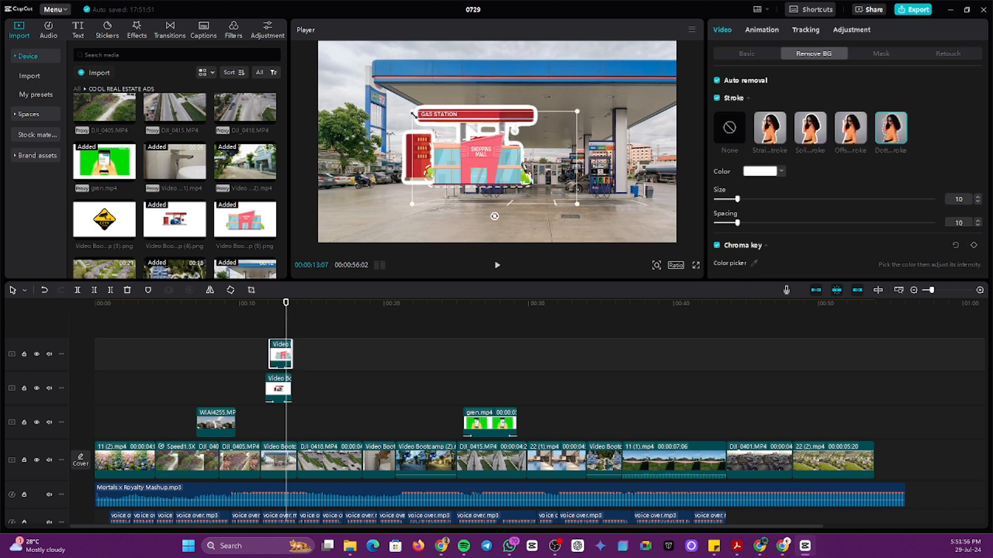
drag(413, 113, 362, 86)
mouse_move(456, 169)
mouse_down()
mouse_move(454, 154)
mouse_move(459, 162)
mouse_move(472, 157)
mouse_move(462, 163)
mouse_up()
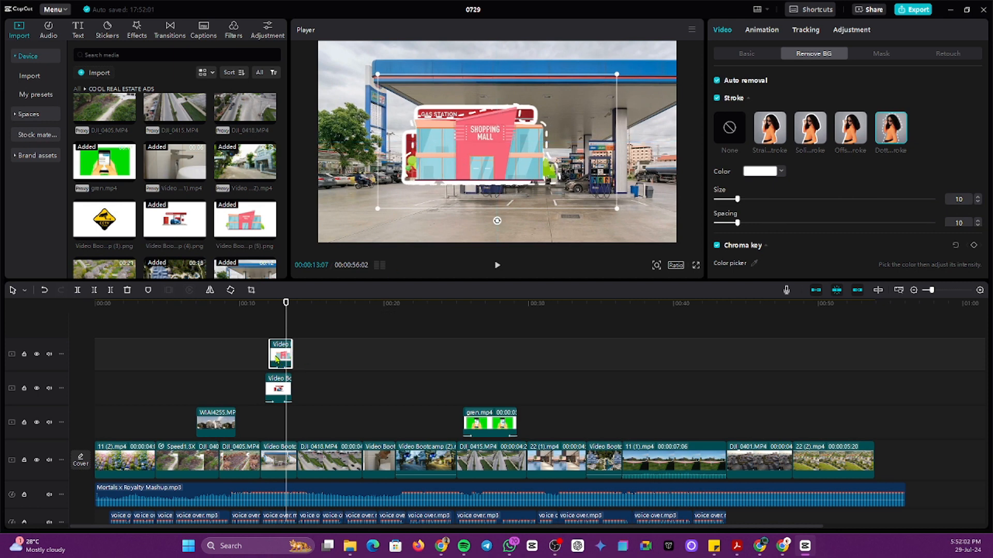
drag(277, 360, 316, 393)
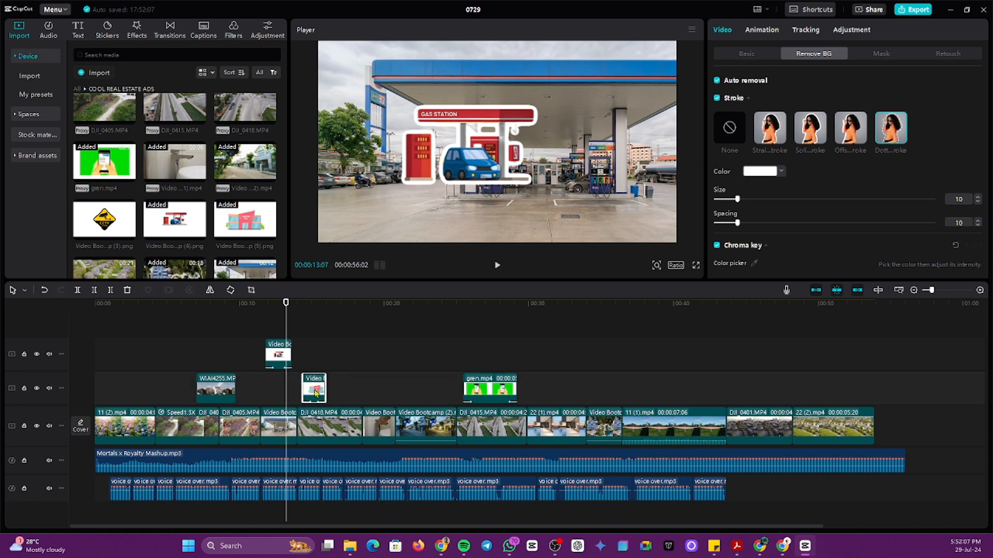
Step: Adjust the gas-station sticker's vertical position, finally raising it higher in the frame
click(274, 334)
click(279, 352)
drag(507, 145, 503, 151)
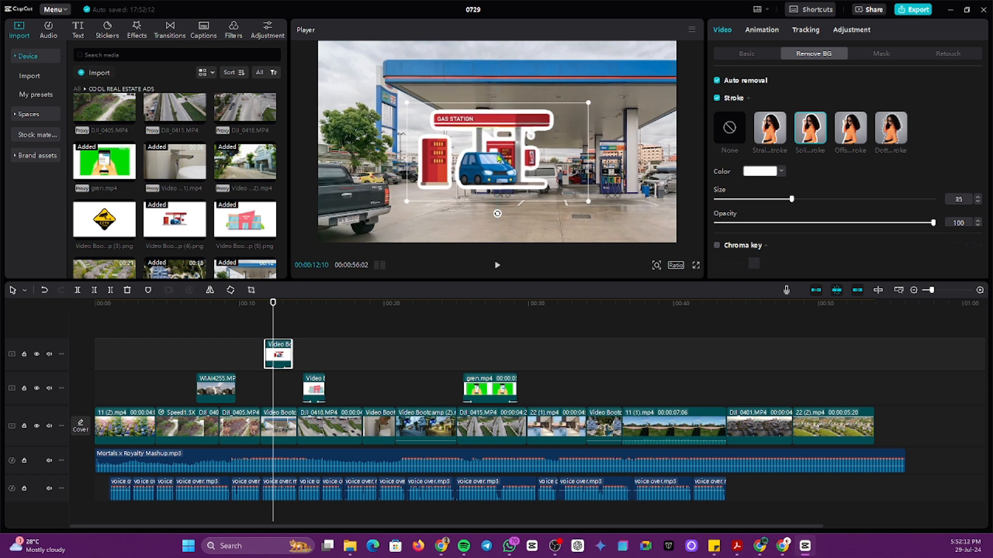
drag(496, 153, 498, 161)
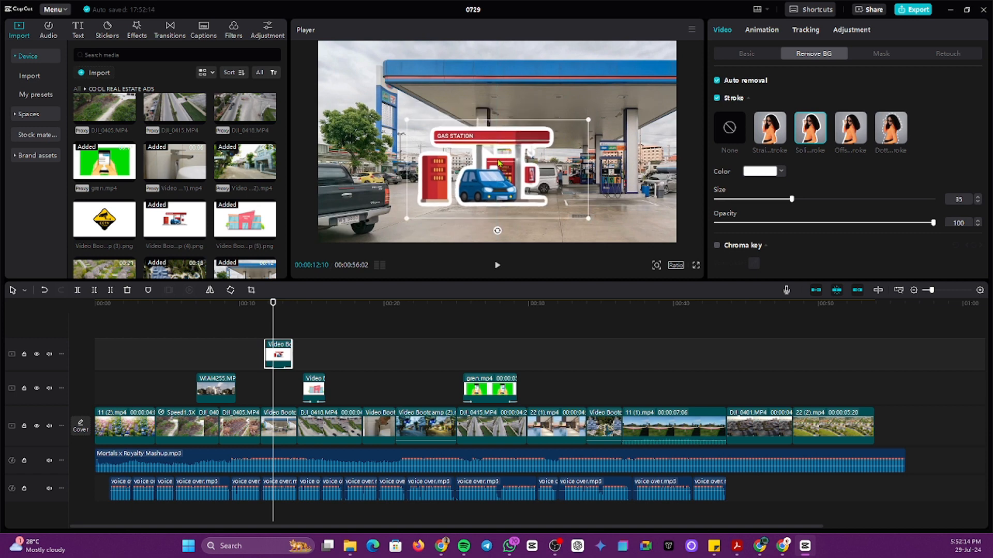
click(503, 154)
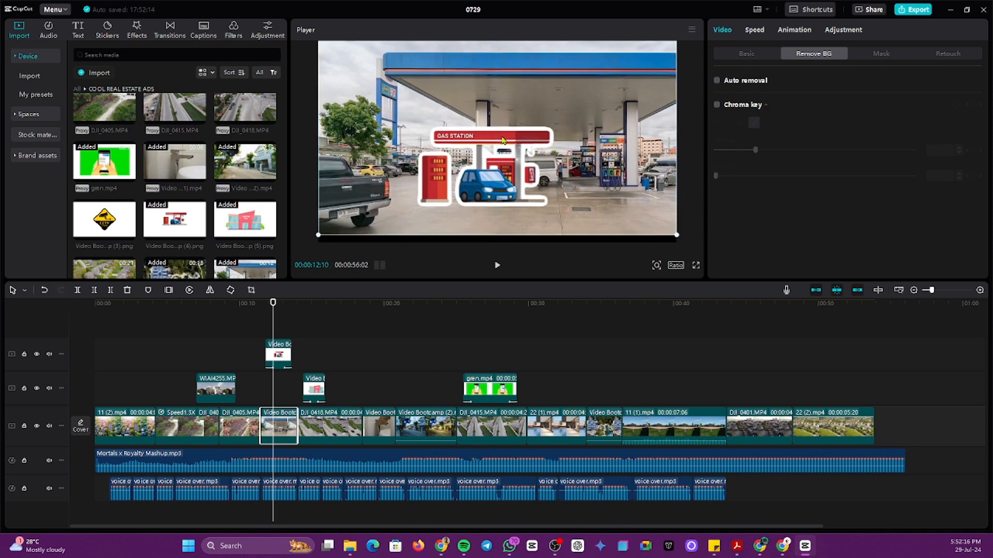
click(506, 172)
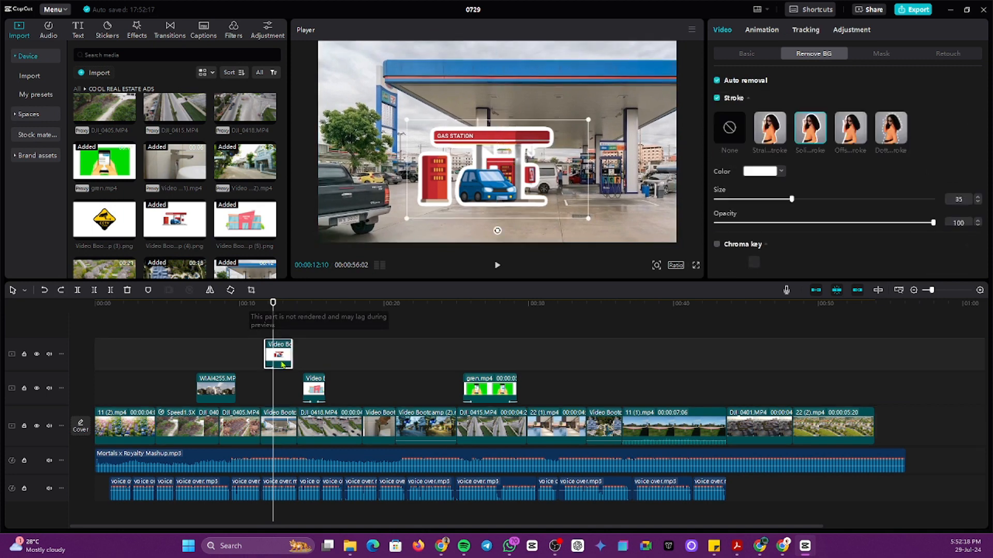
drag(504, 171, 501, 147)
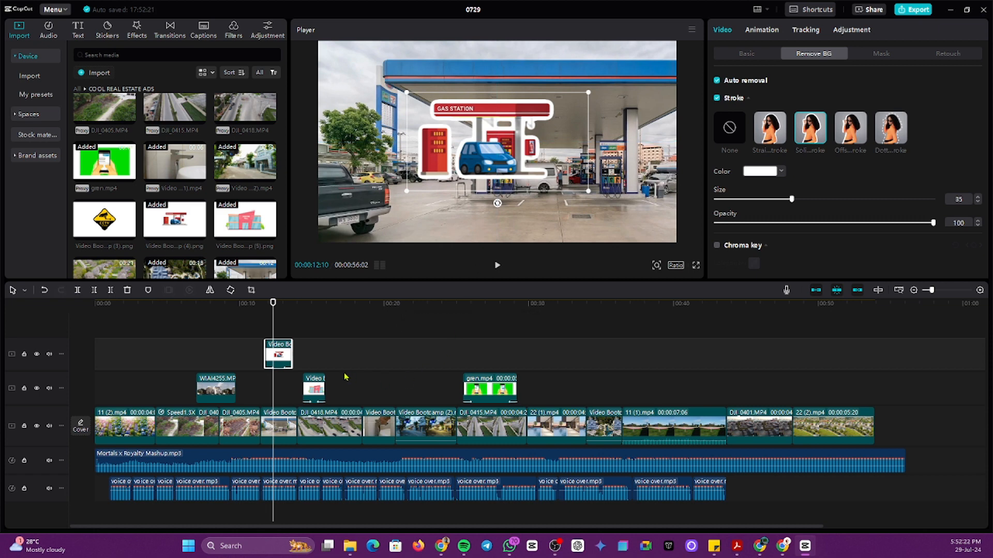
Step: Raise the shopping-mall sticker slightly and play from about 00:11 to preview both
click(319, 352)
click(497, 154)
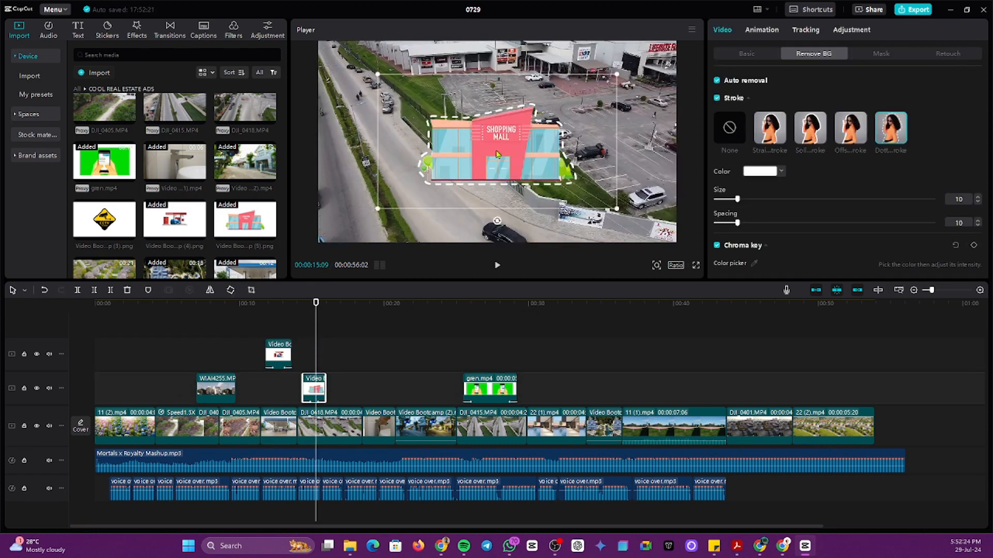
drag(510, 149, 510, 146)
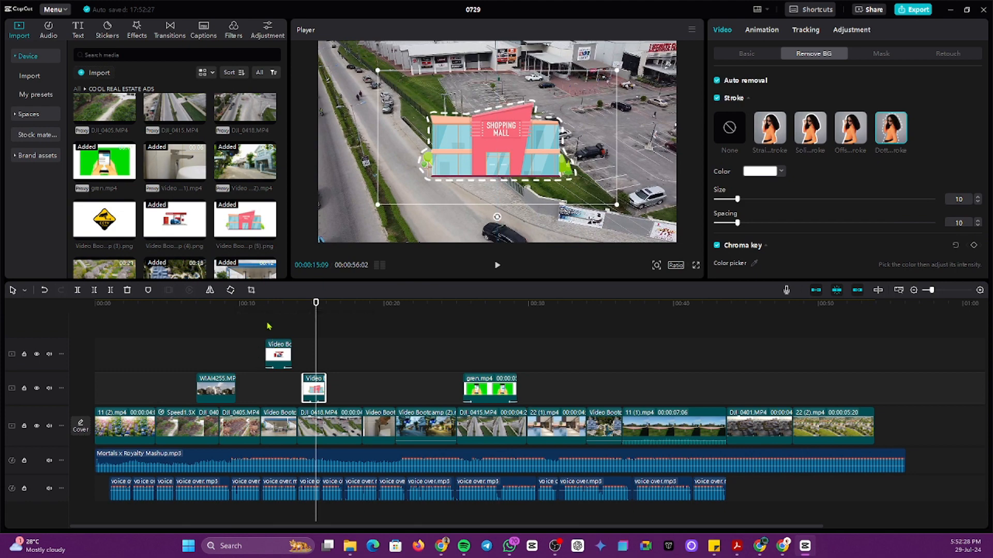
click(255, 329)
key(space)
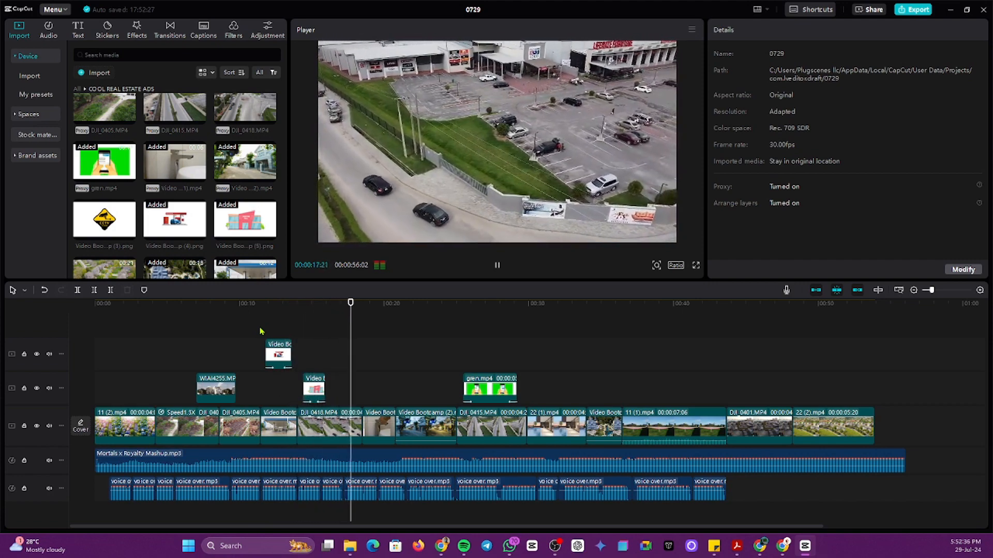
Step: Place the CCTV 24 HOUR sign image on the top track at about 00:21
key(space)
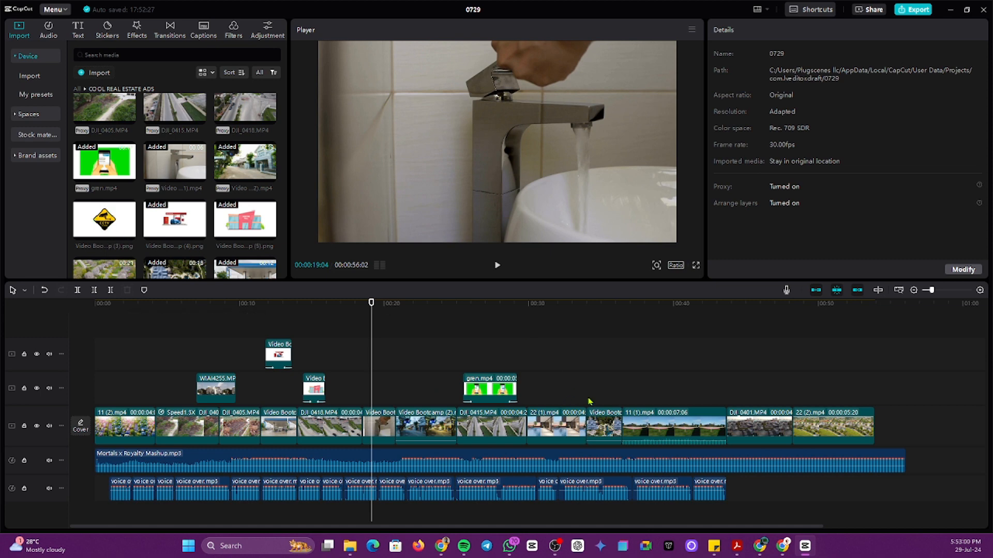
click(564, 368)
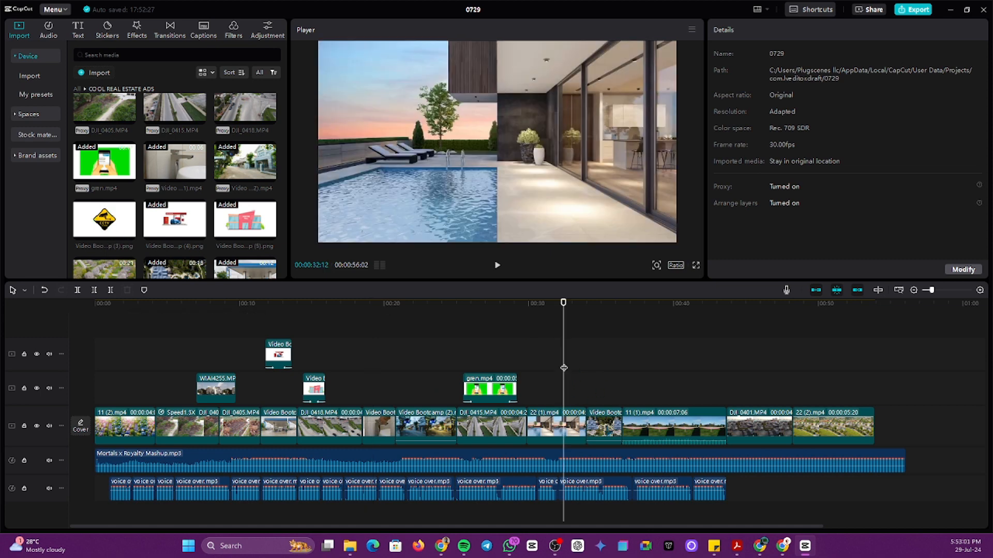
click(421, 374)
click(410, 374)
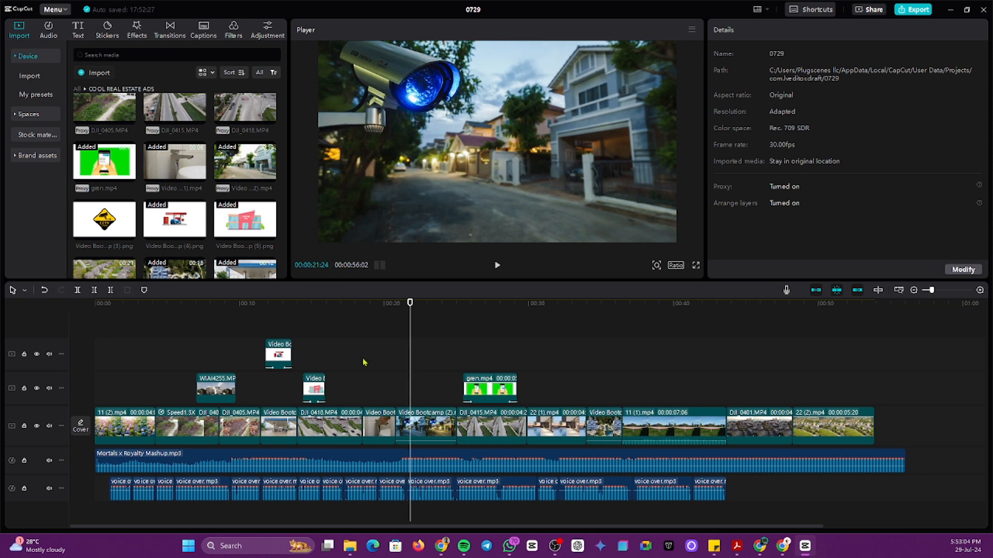
drag(123, 234, 436, 351)
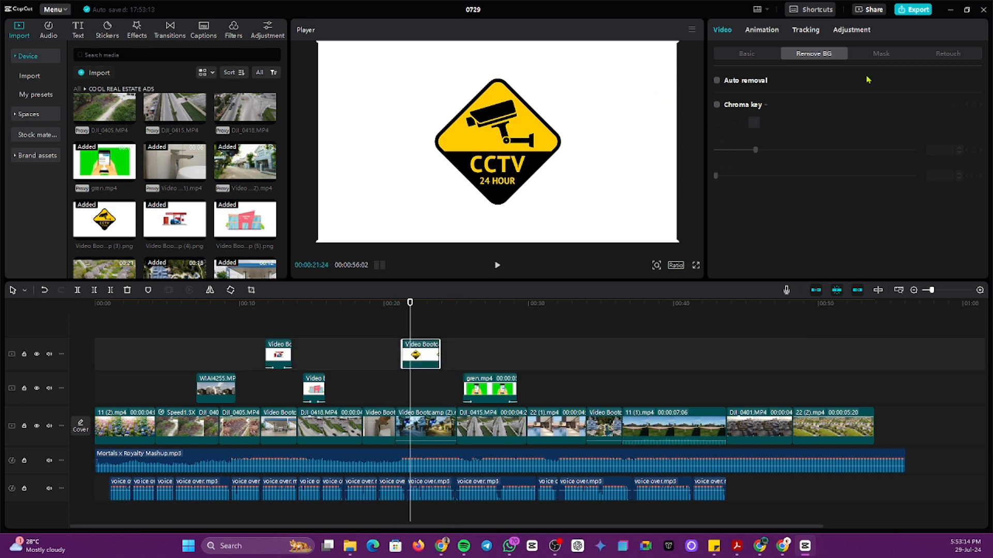
Step: Remove the CCTV sign's white background, shrink it and shift it slightly
click(716, 82)
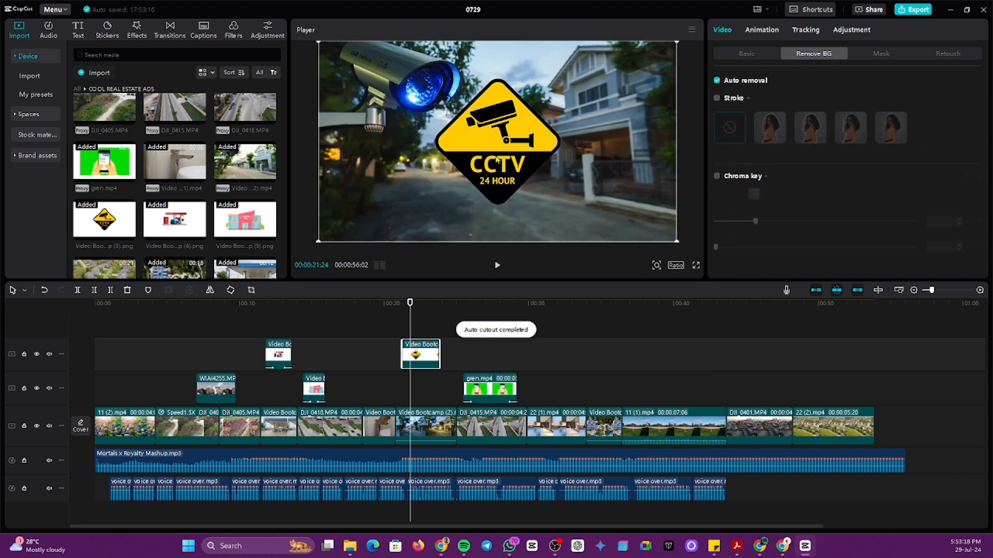
drag(677, 242, 639, 221)
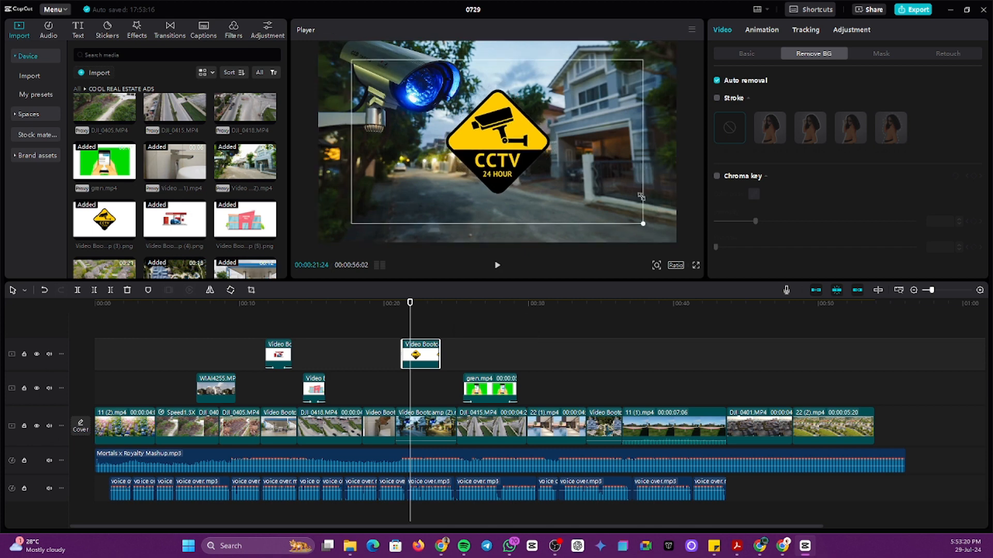
drag(495, 153, 495, 156)
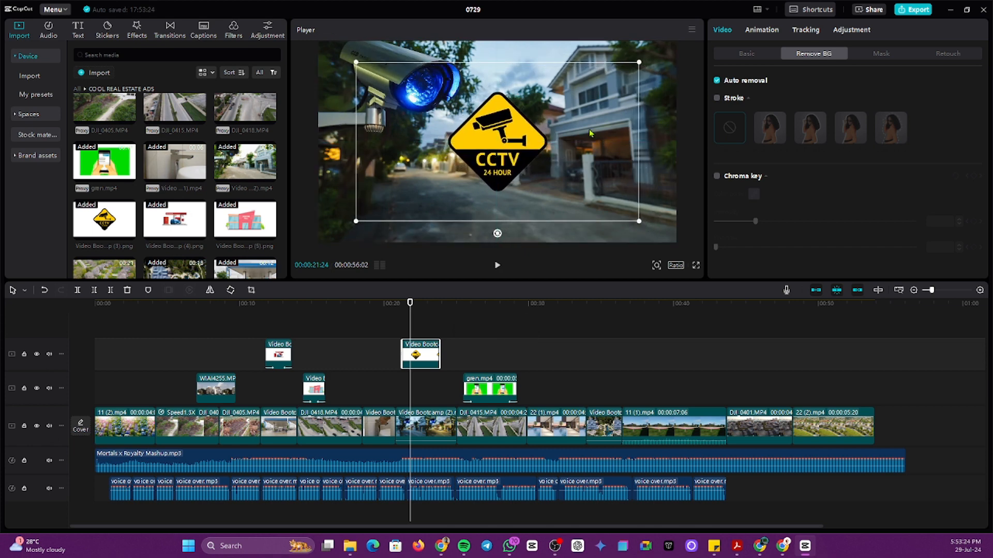
Step: Give the CCTV sticker a Slide Left exit animation and preview it
click(763, 30)
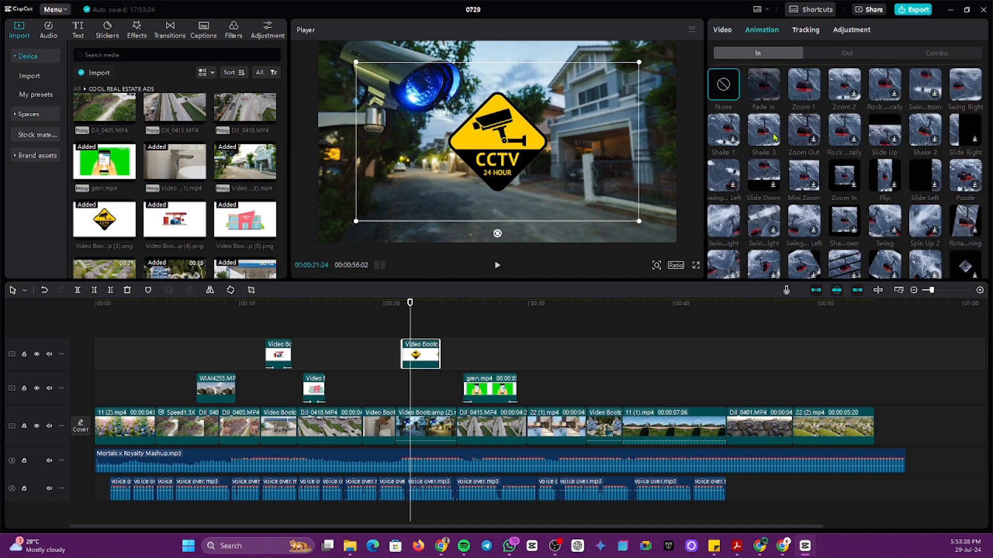
click(847, 53)
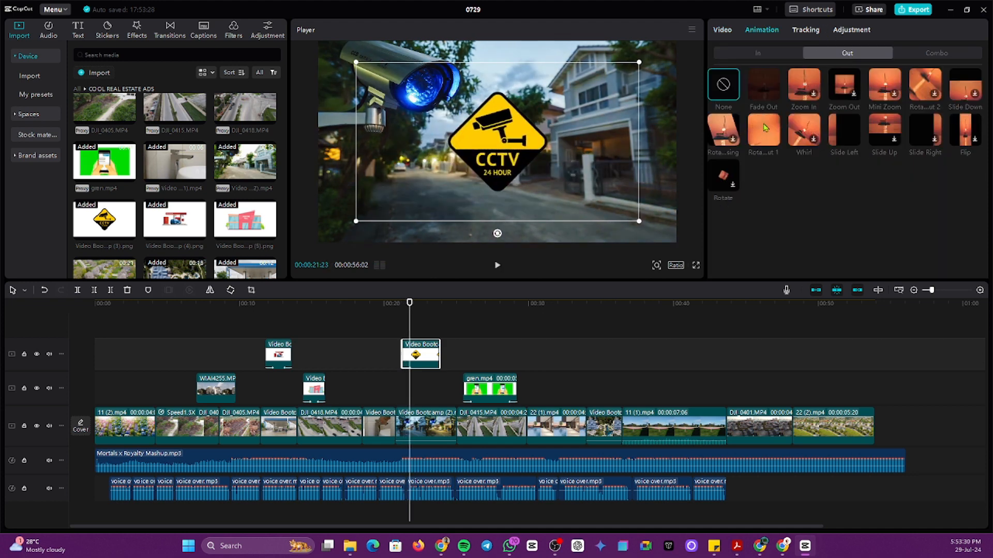
click(844, 130)
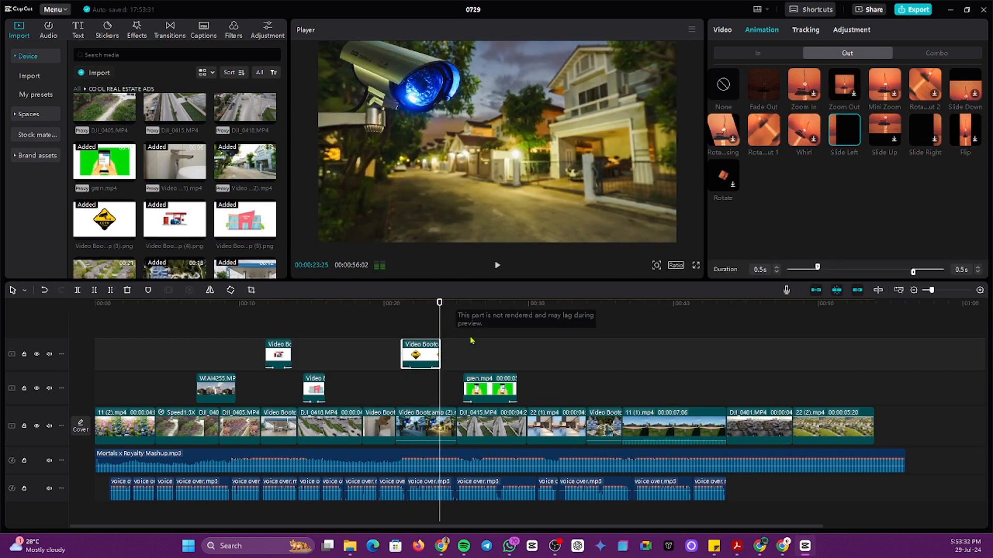
click(351, 345)
click(377, 335)
key(space)
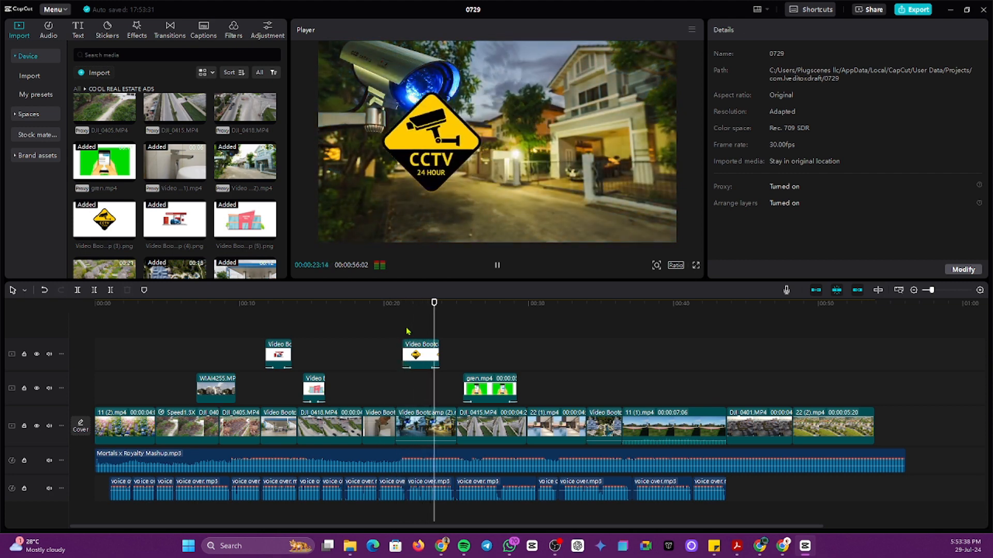
key(space)
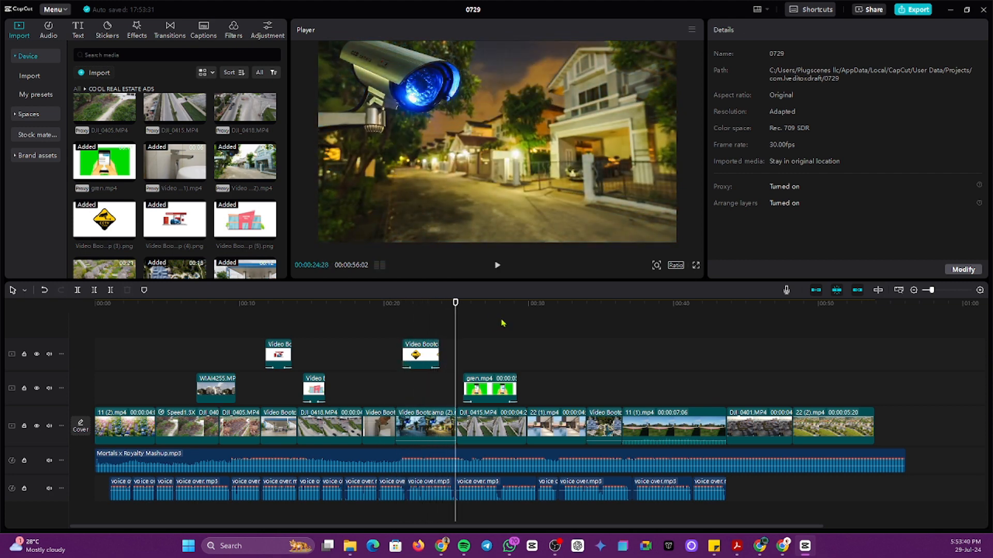
key(space)
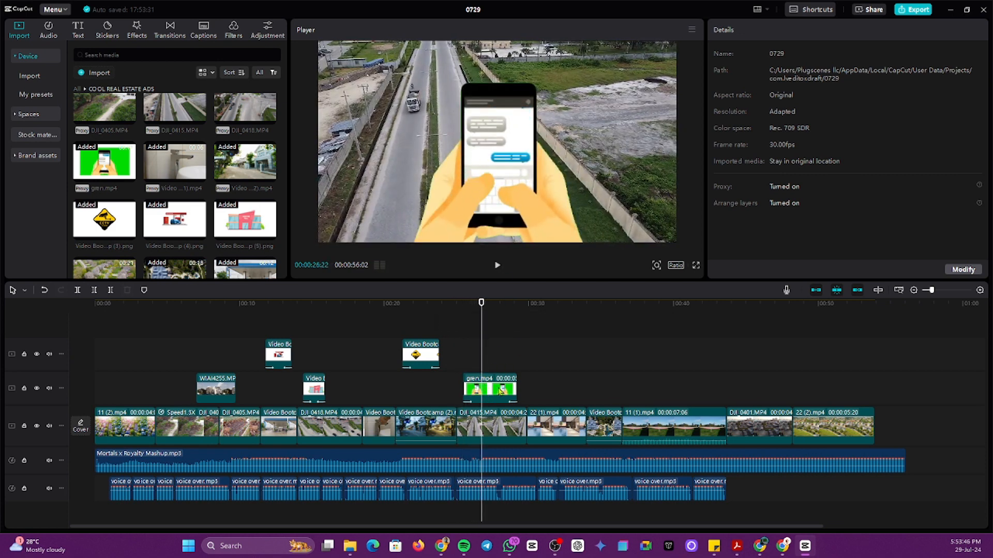
Step: Drag gren.mp4 from around 00:26 to the end of the timeline
click(501, 390)
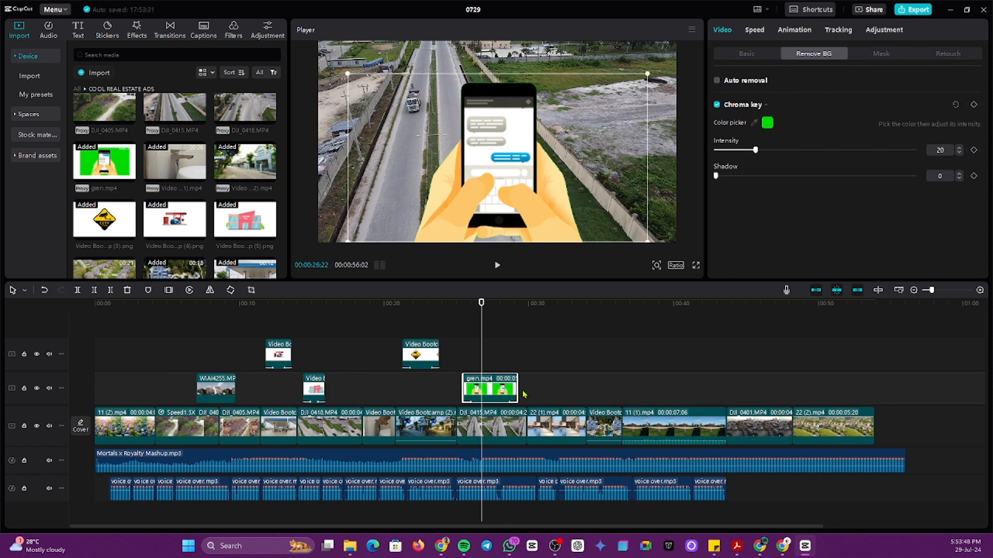
drag(488, 395, 875, 396)
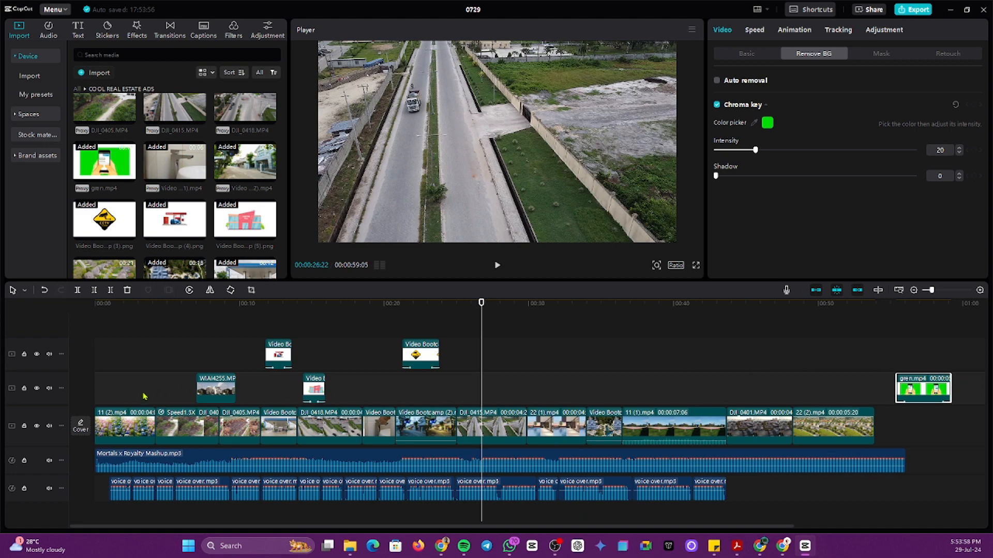
click(107, 400)
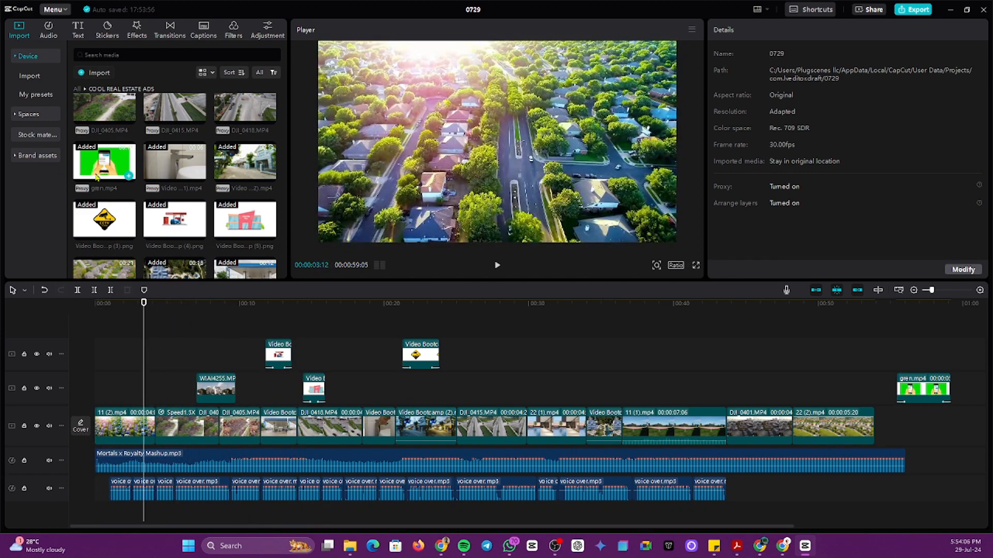
Step: Add the COOL logo image to the top track at the very start of the video
scroll(204, 240, down, 3)
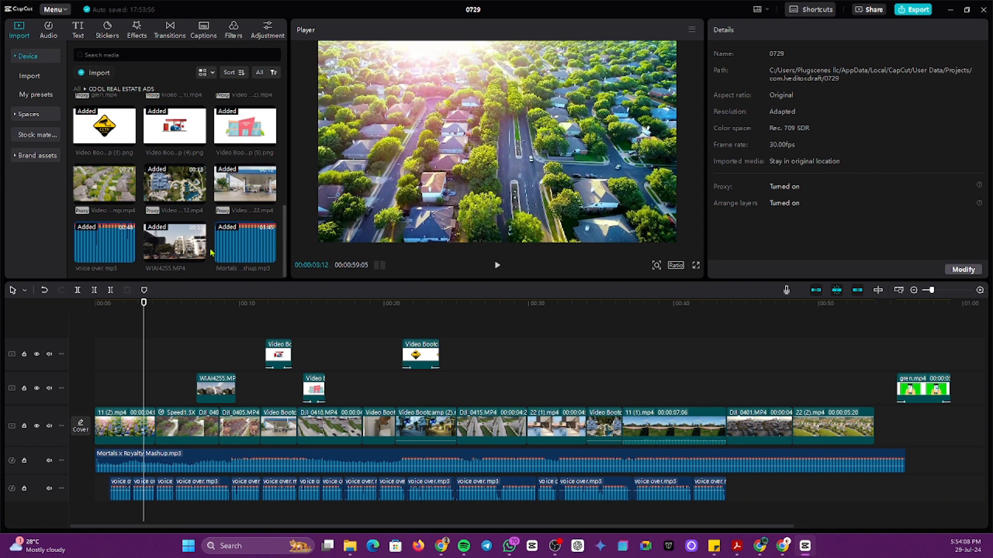
scroll(181, 233, down, 6)
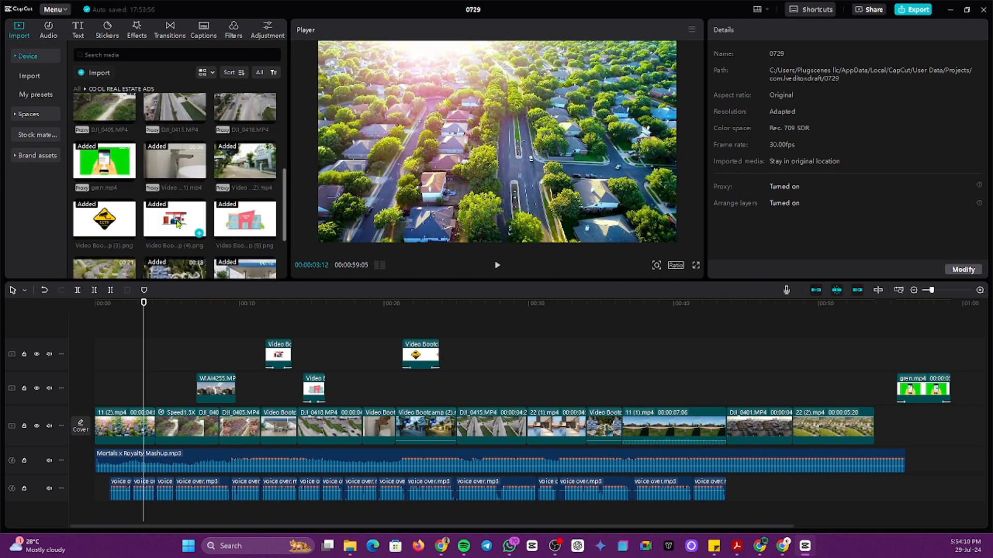
scroll(185, 215, up, 2)
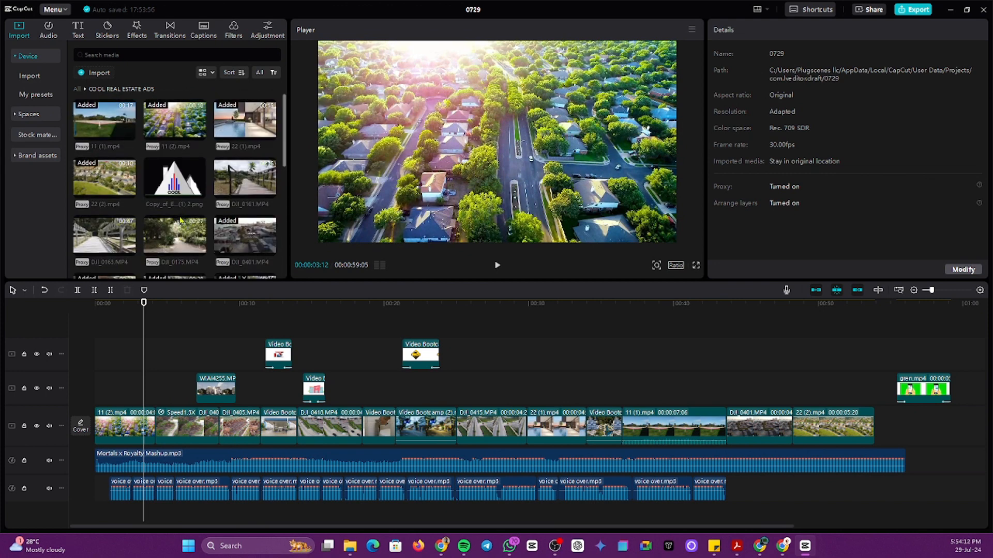
click(108, 392)
drag(108, 392, 92, 387)
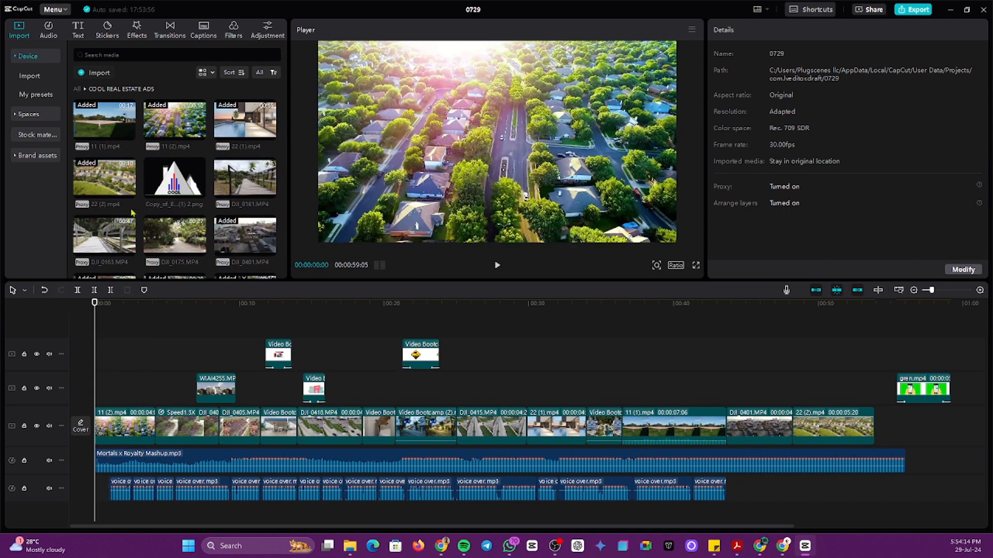
drag(201, 195, 107, 357)
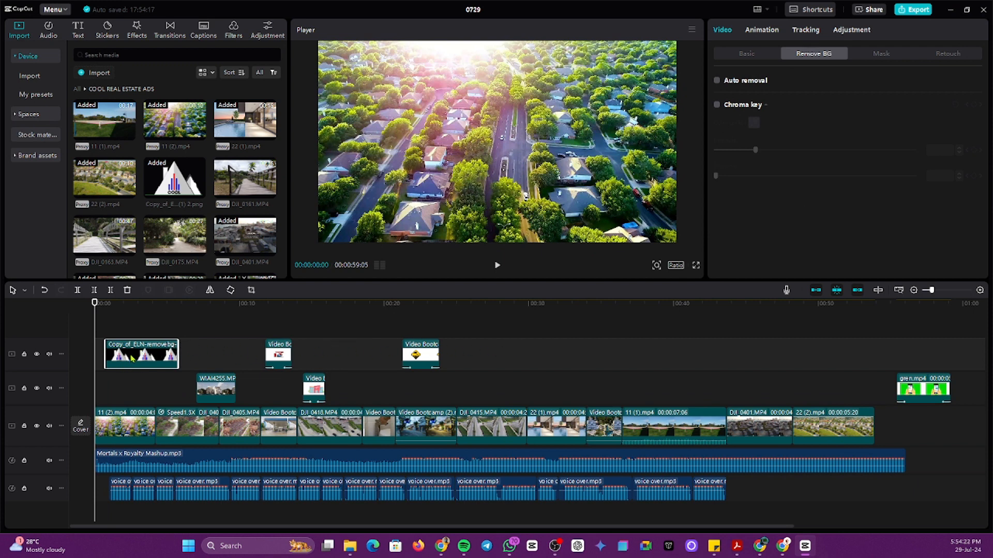
drag(132, 358, 114, 385)
Step: Shrink the COOL logo to a small centred mark and play the opening to check it
click(525, 137)
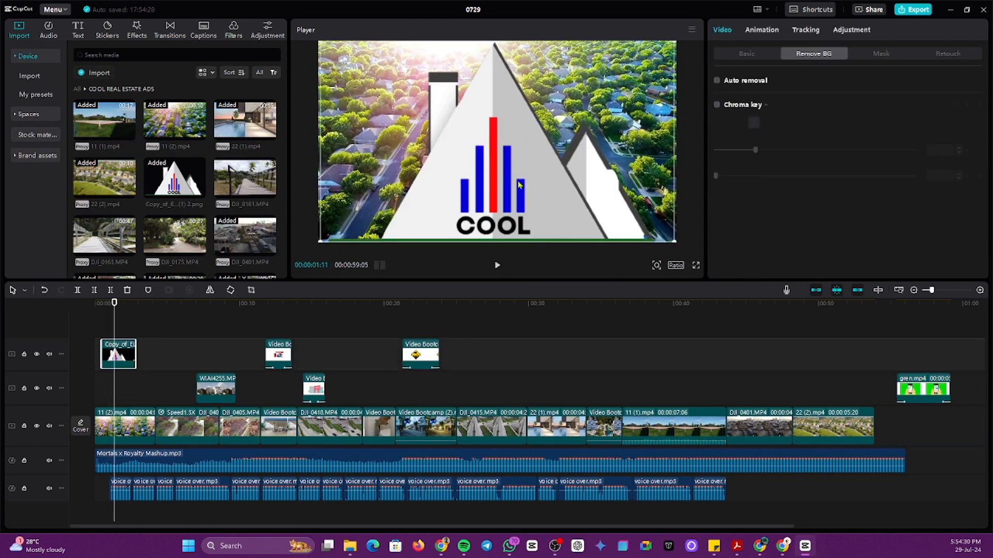
drag(577, 212, 571, 188)
drag(671, 220, 502, 151)
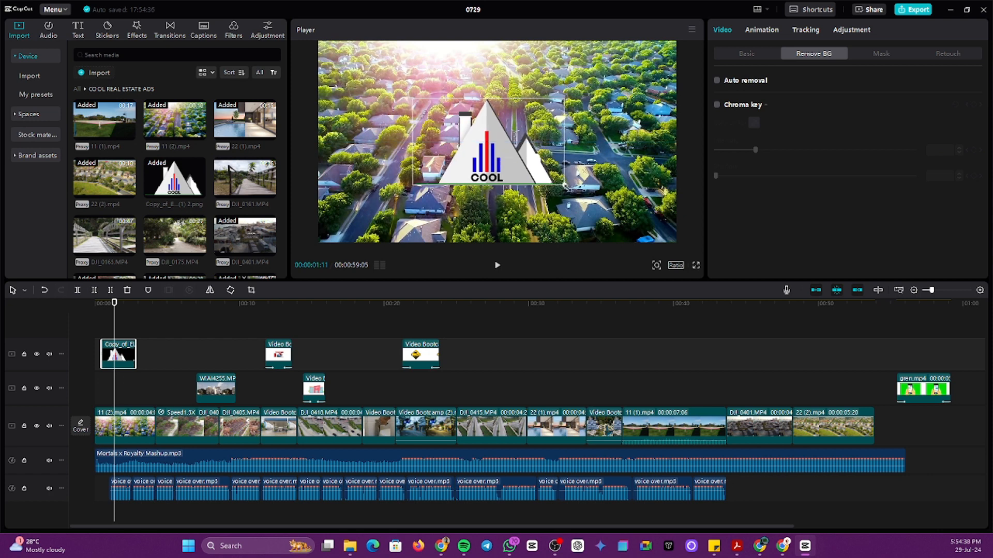
click(103, 389)
click(96, 389)
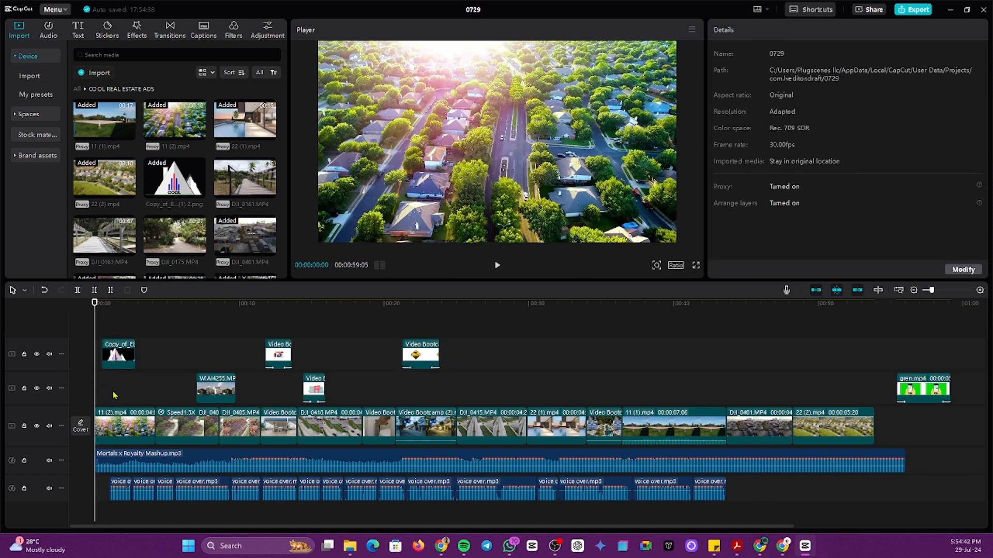
key(space)
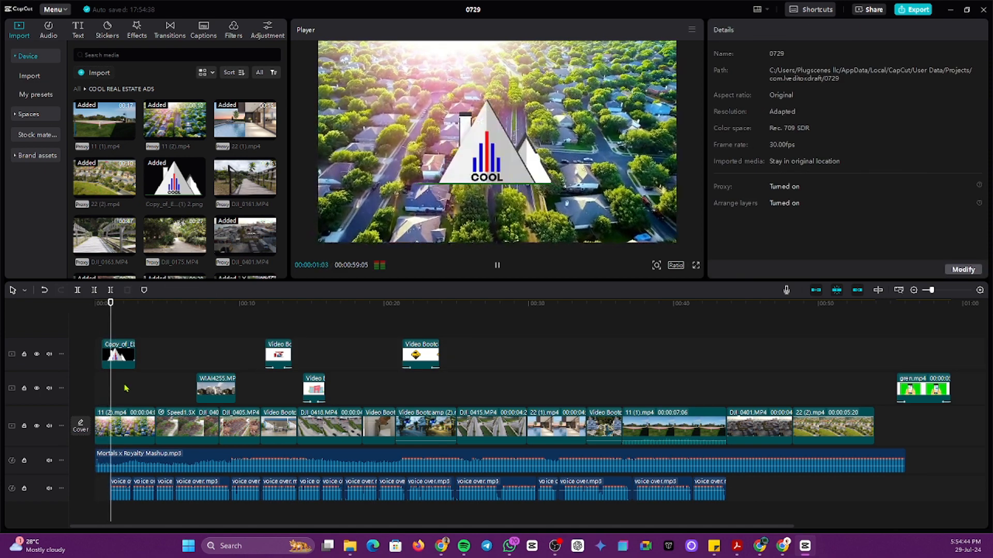
key(space)
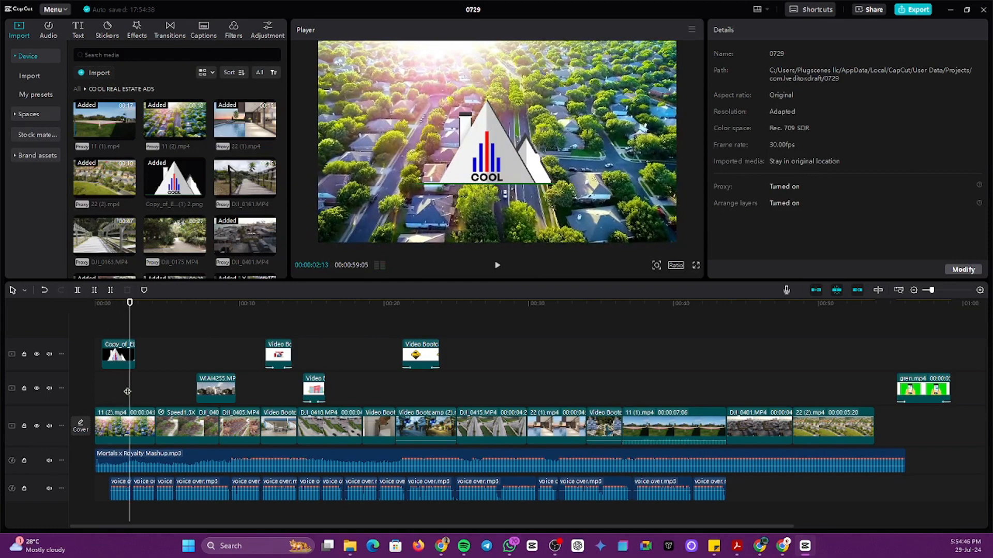
key(space)
key(space)
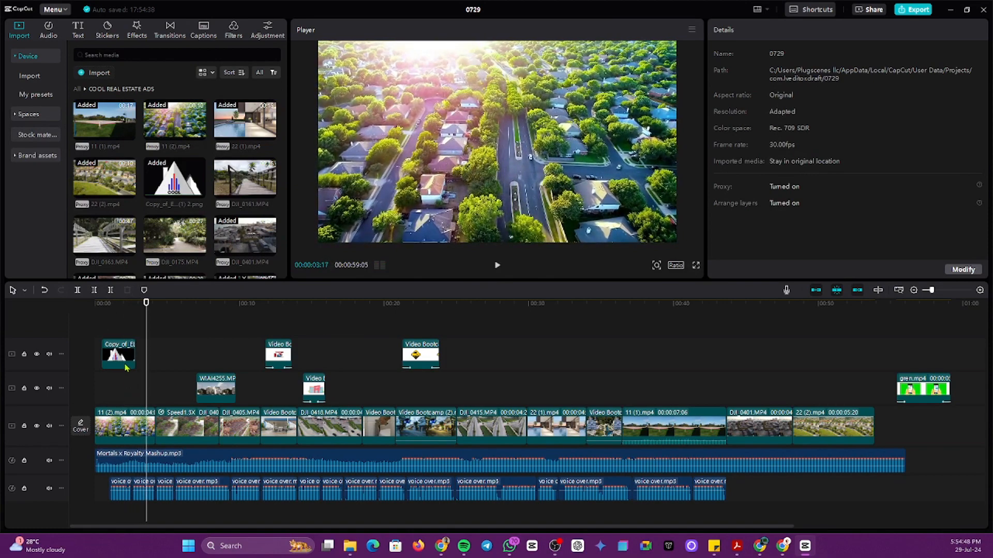
Step: Lengthen the logo clip slightly and trim its start so it appears about one second in
click(126, 366)
drag(135, 356, 141, 358)
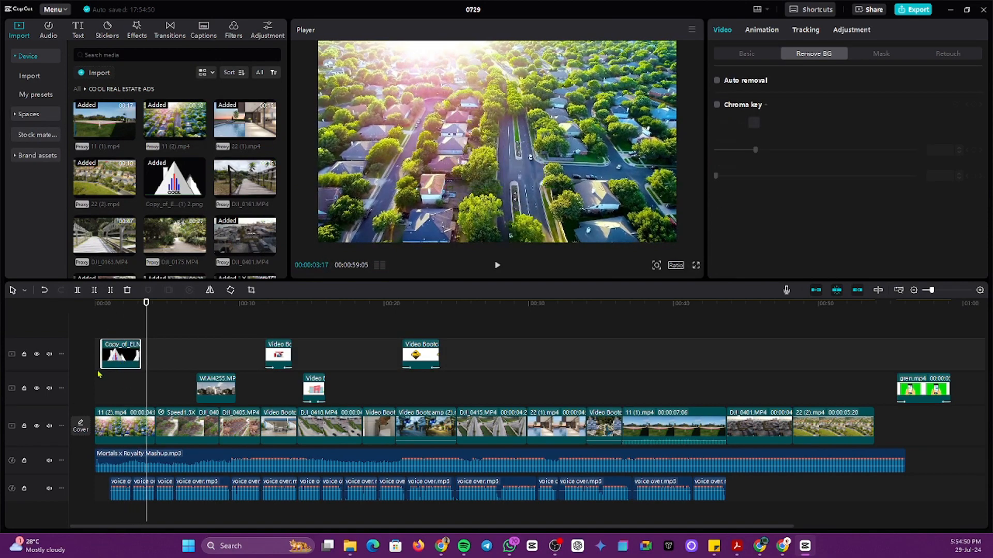
click(94, 384)
key(space)
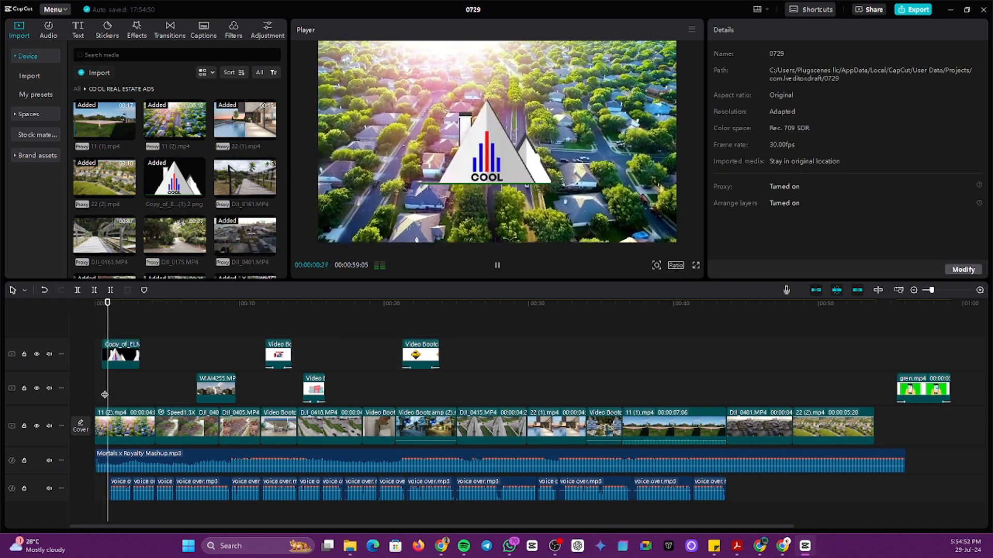
key(space)
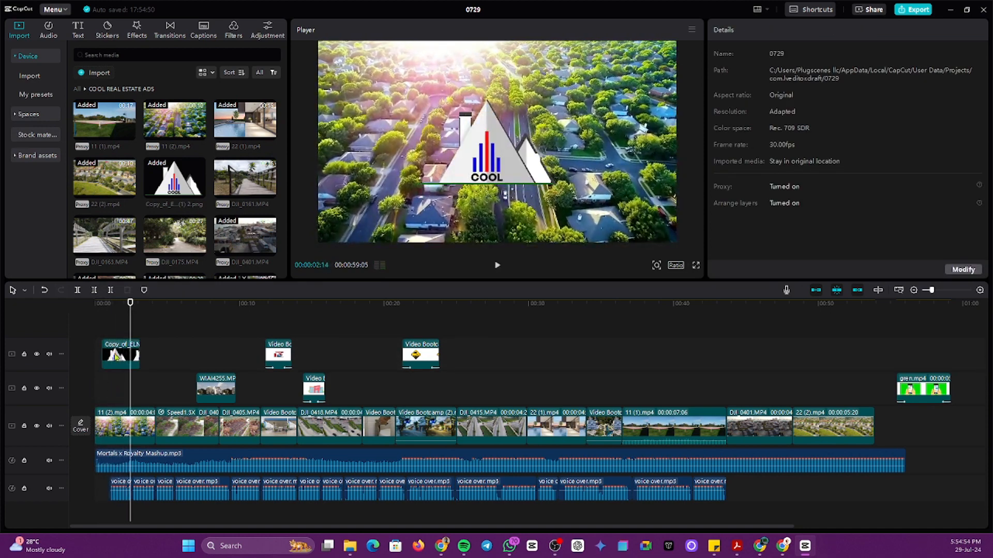
click(113, 357)
click(102, 391)
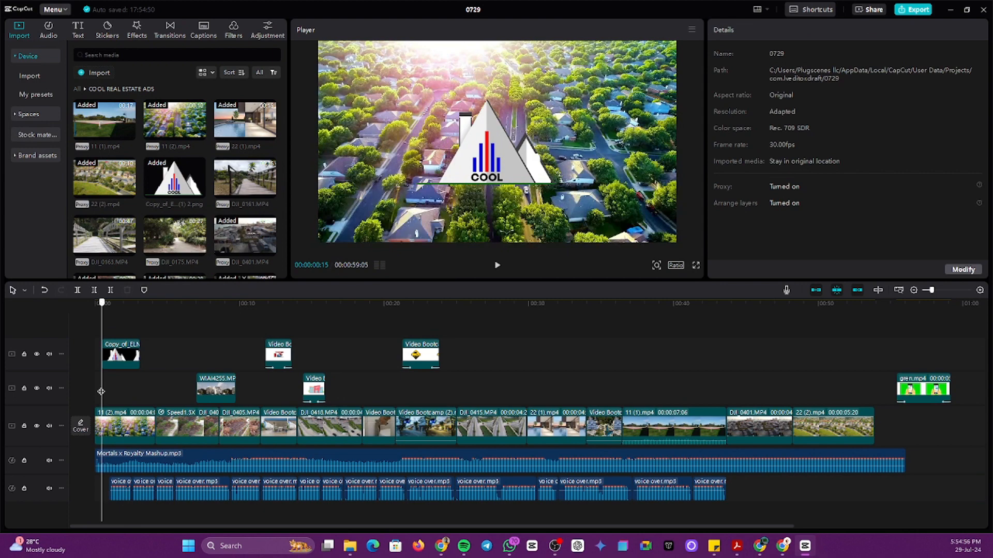
click(116, 355)
drag(102, 356, 108, 357)
click(116, 383)
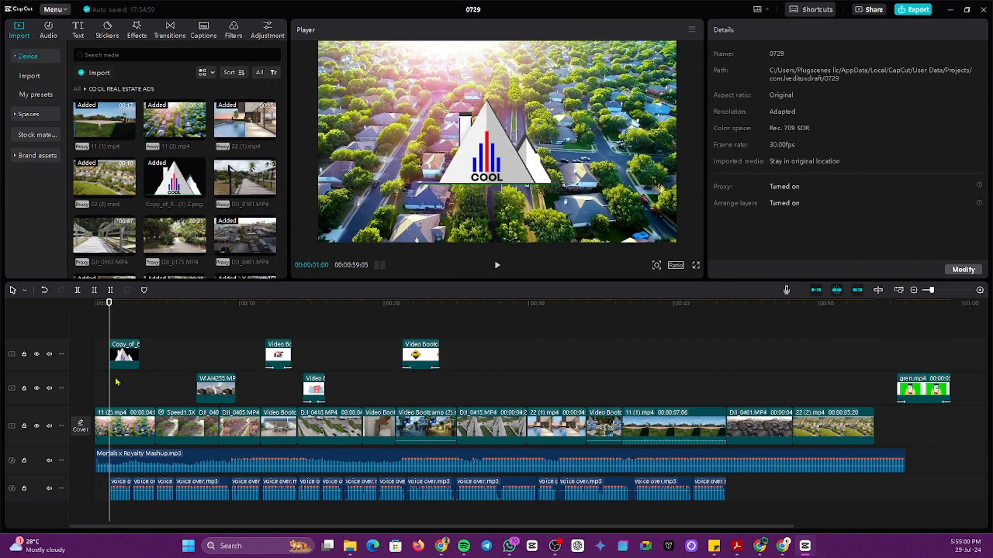
click(135, 350)
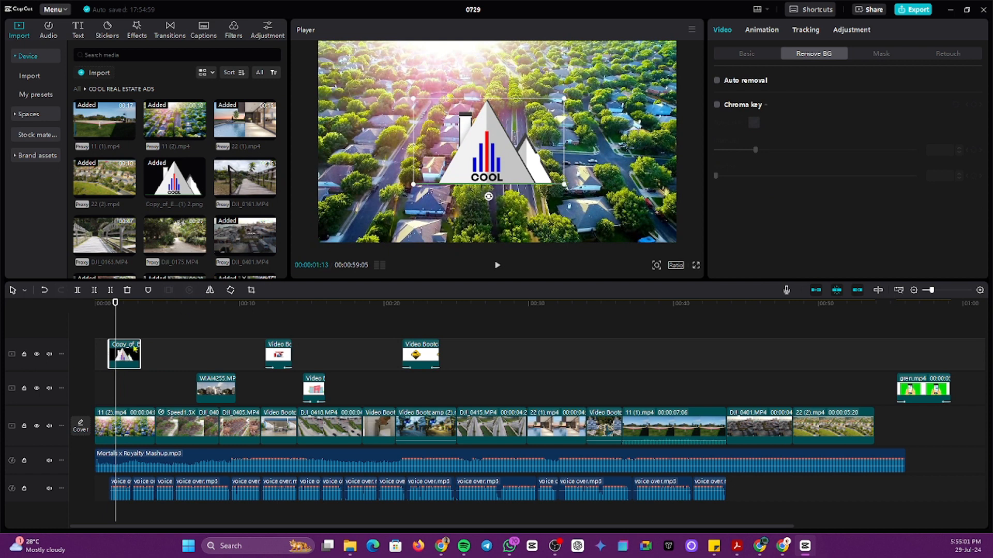
Step: Try automatic background removal on the COOL logo, undoing and reapplying it
click(751, 54)
click(817, 54)
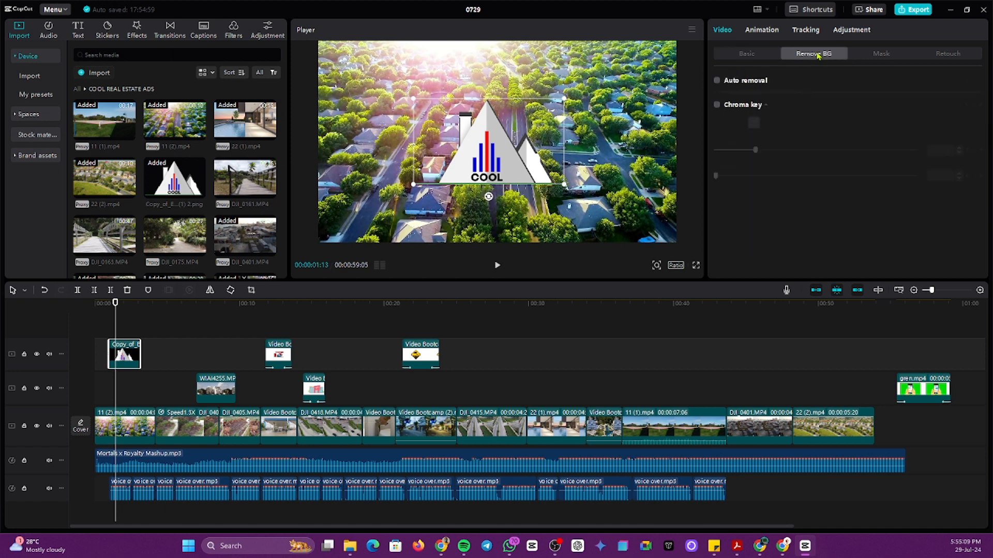
click(746, 55)
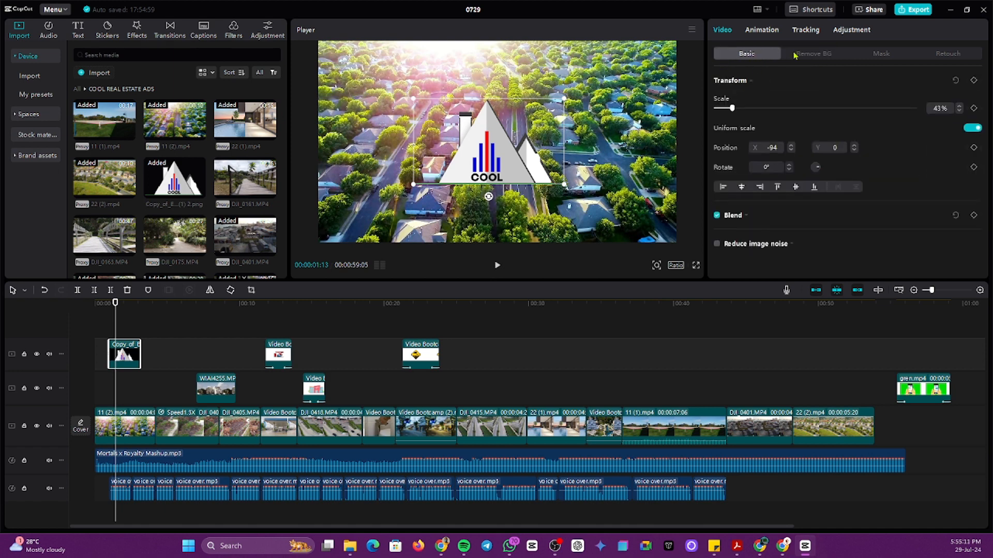
click(824, 57)
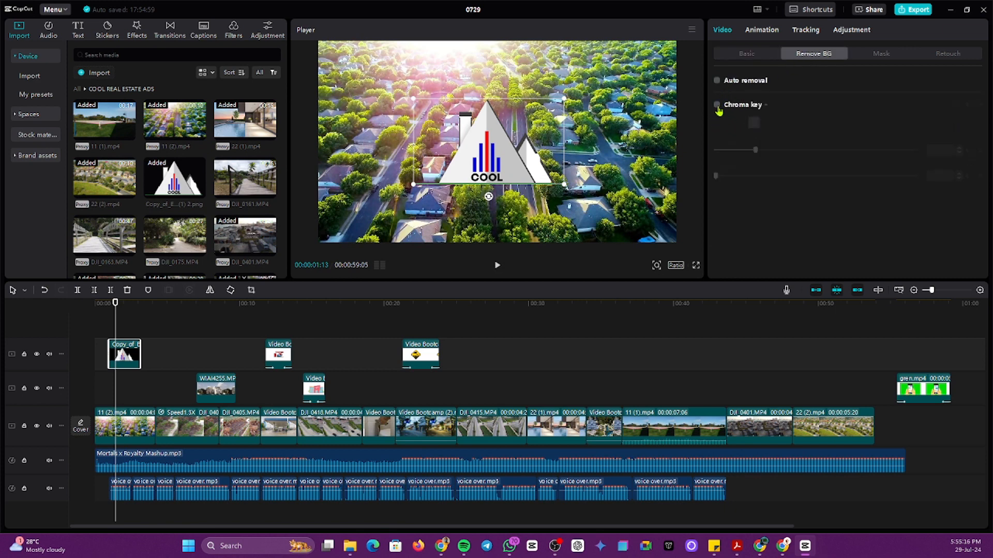
click(717, 81)
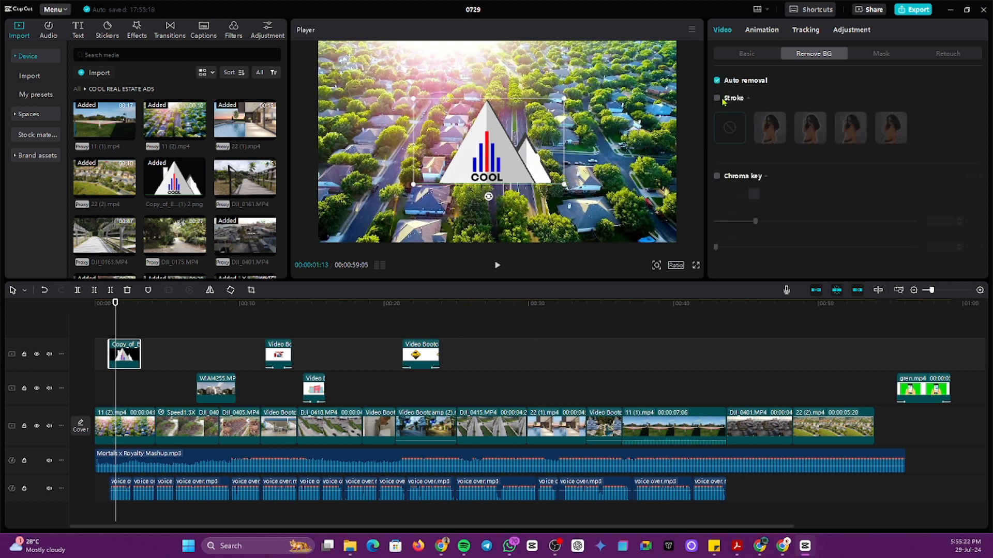
key(ctrl+z)
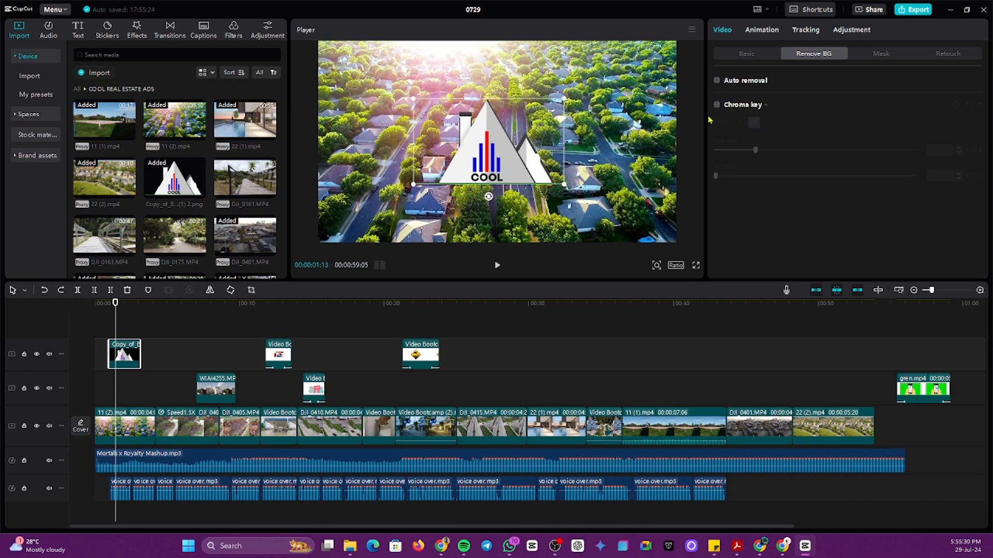
click(717, 81)
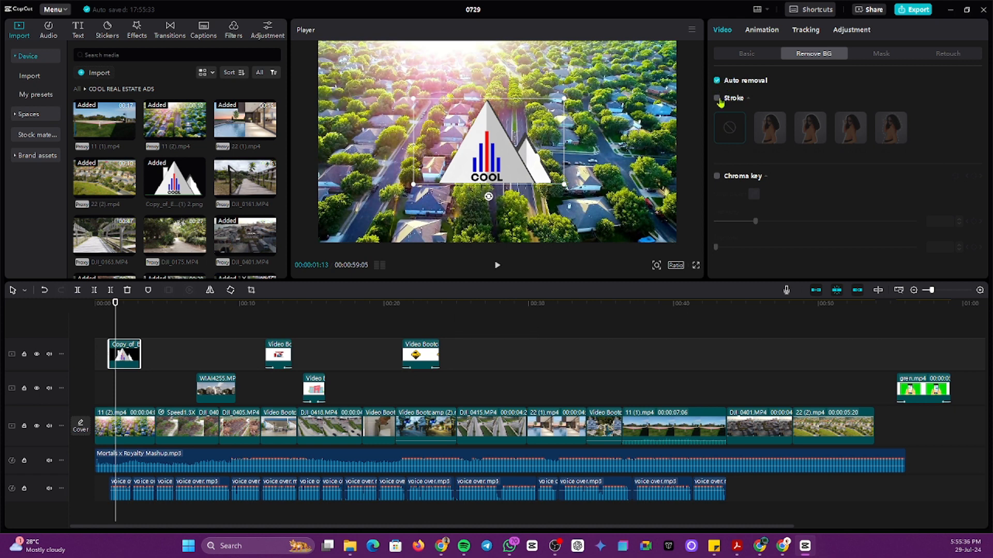
Step: Toggle the stroke, switch auto background removal off, then shrink the logo and nudge it left
click(717, 98)
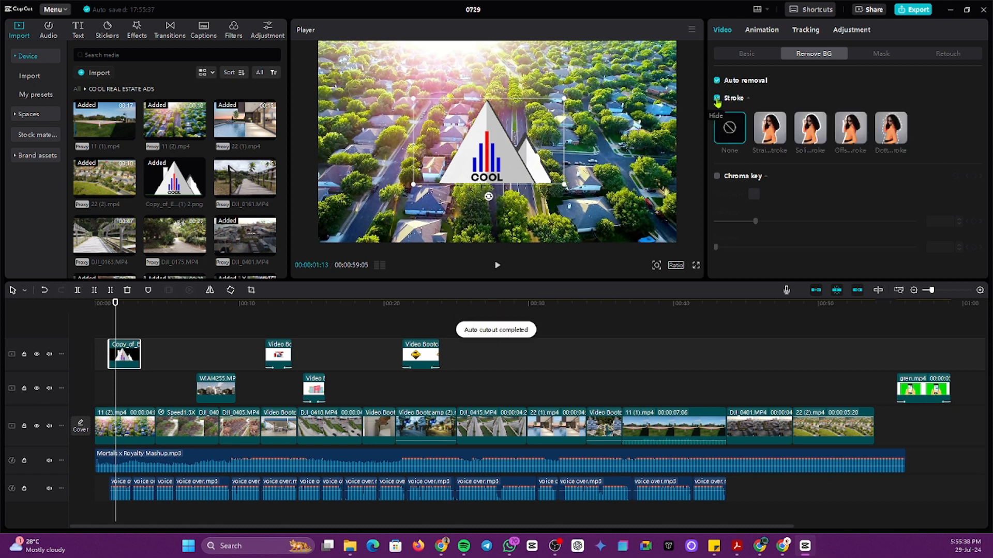
click(717, 81)
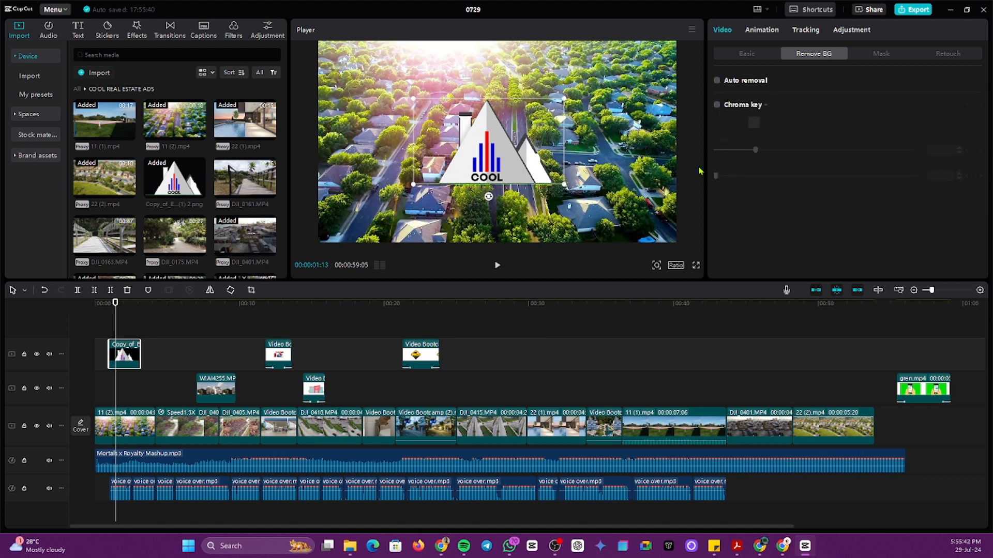
mouse_move(563, 184)
mouse_down()
mouse_move(555, 180)
mouse_move(581, 196)
mouse_move(551, 177)
mouse_move(603, 208)
mouse_move(561, 182)
mouse_up()
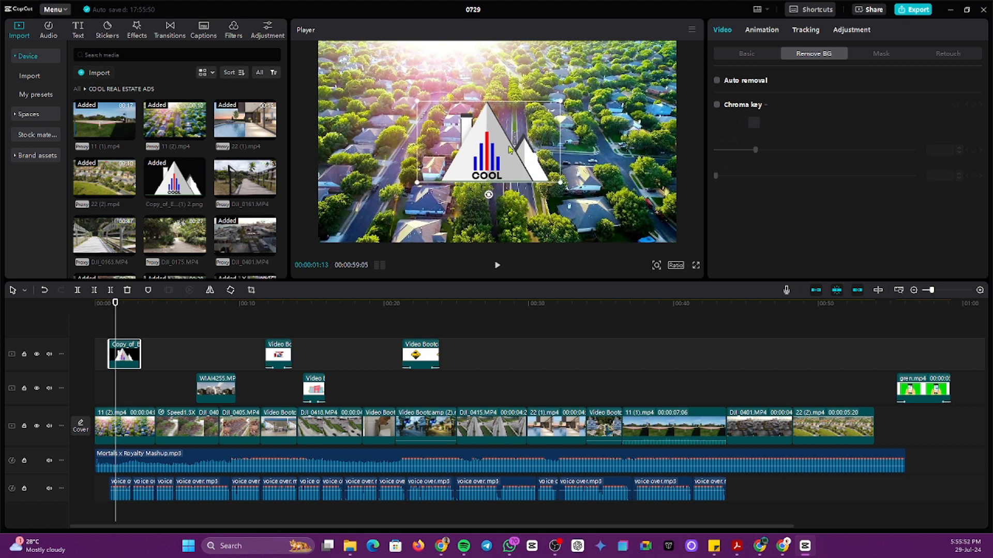
mouse_move(509, 149)
mouse_down()
mouse_move(486, 151)
mouse_move(495, 151)
mouse_up()
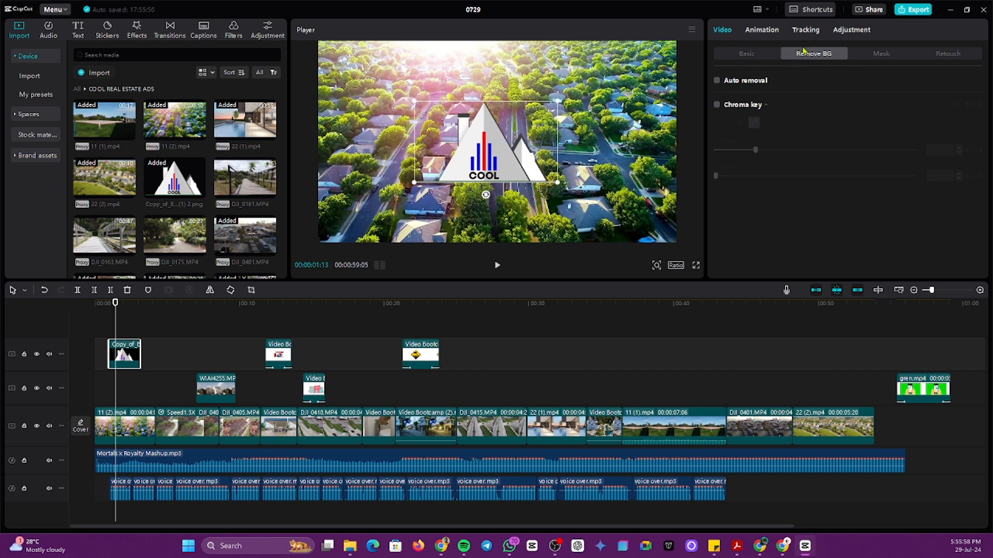
Step: Scale the COOL logo up to 55% in the Basic transform settings
click(881, 54)
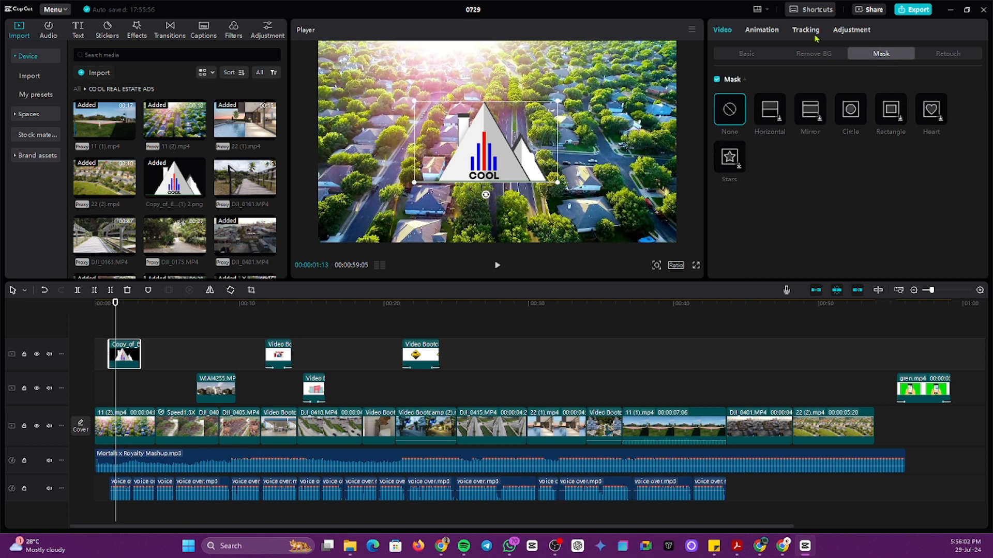
click(748, 55)
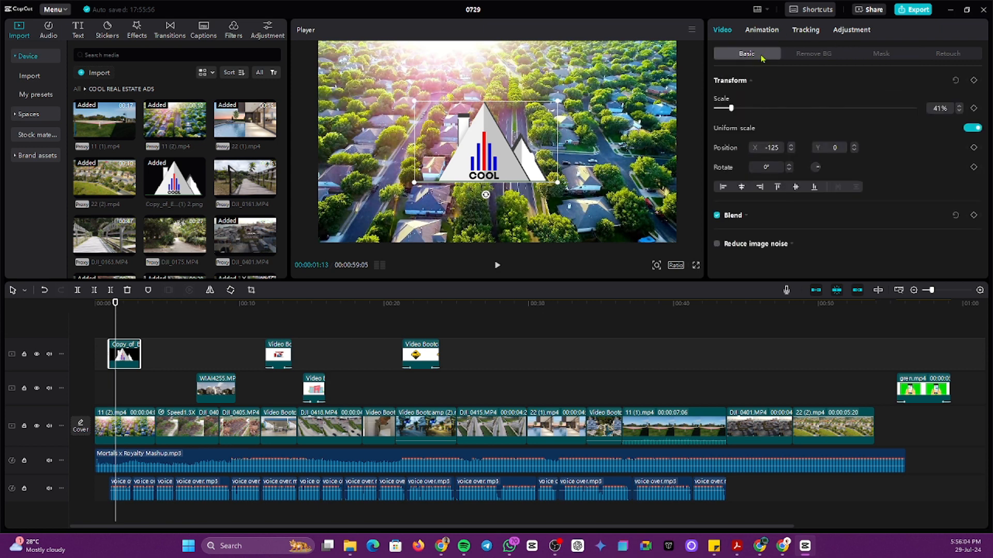
mouse_move(730, 109)
mouse_down()
mouse_move(750, 109)
mouse_move(731, 110)
mouse_move(739, 112)
mouse_up()
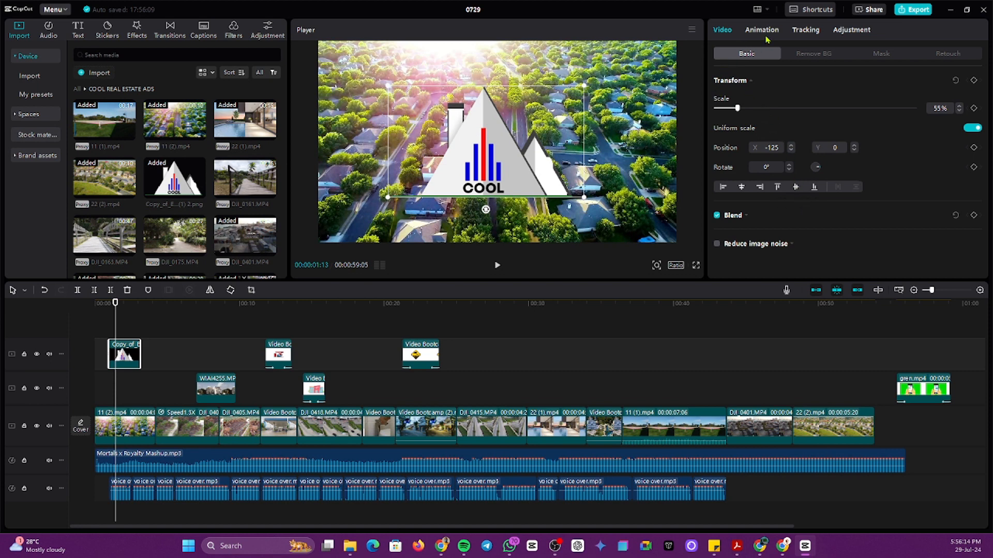
click(763, 31)
Step: Give the COOL logo a Fade In entrance and a Slide Right exit animation
click(766, 93)
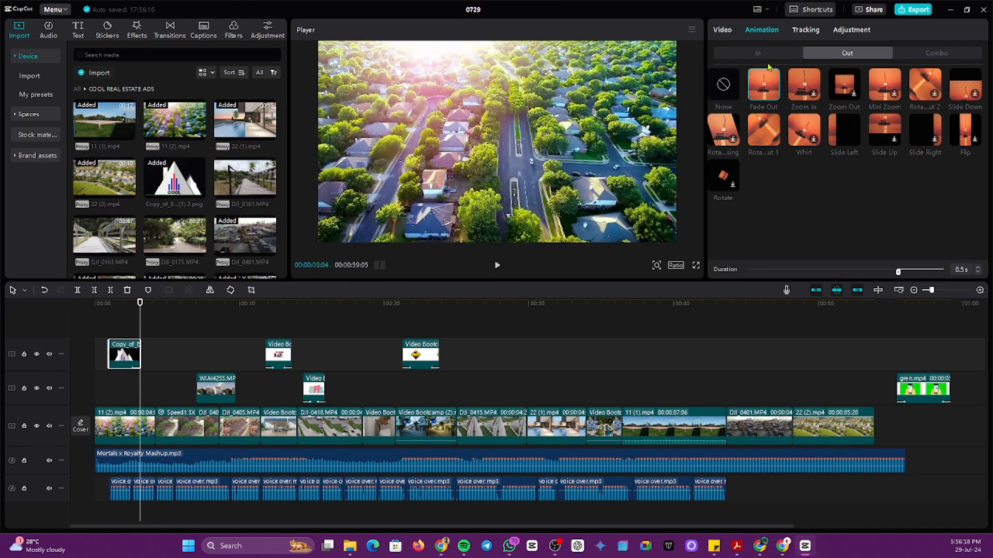
click(767, 54)
click(765, 91)
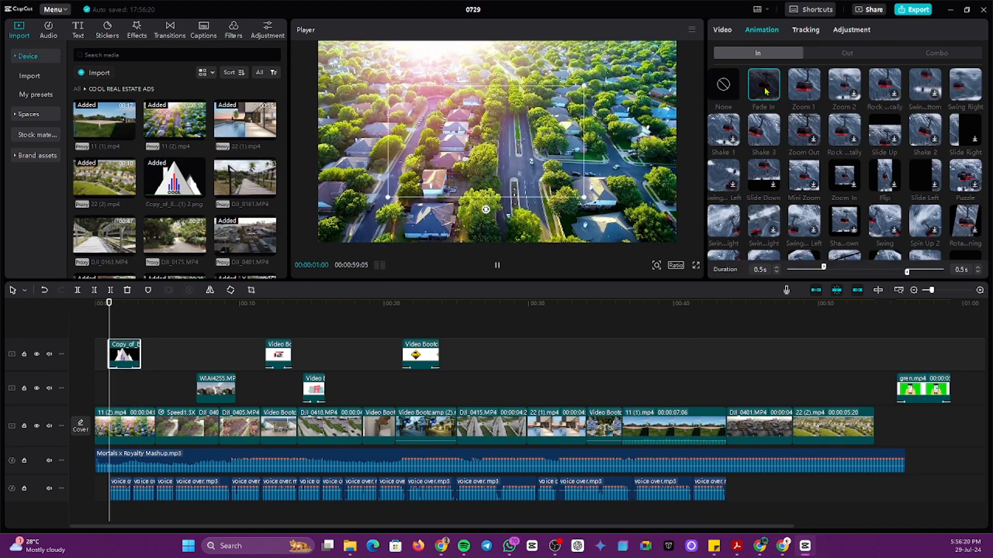
click(849, 54)
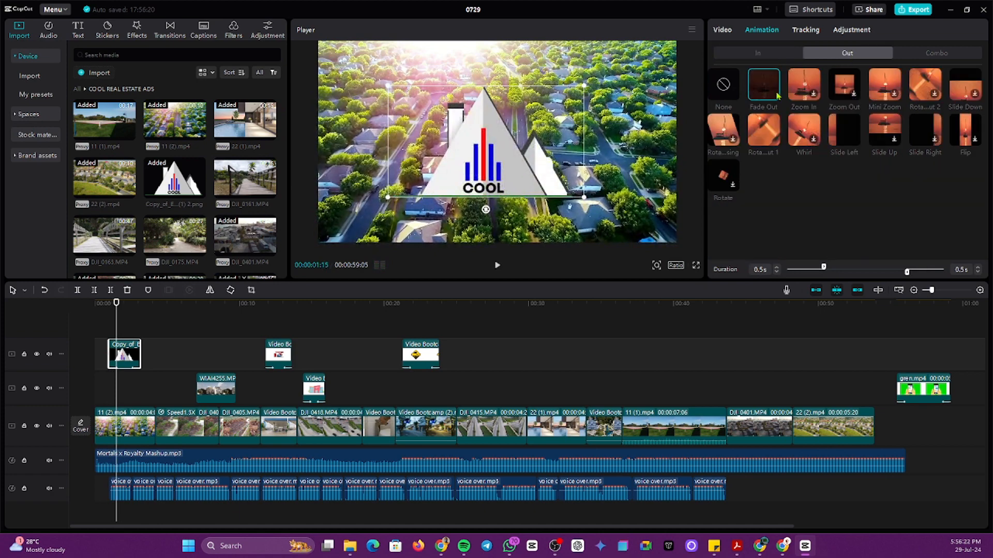
click(846, 130)
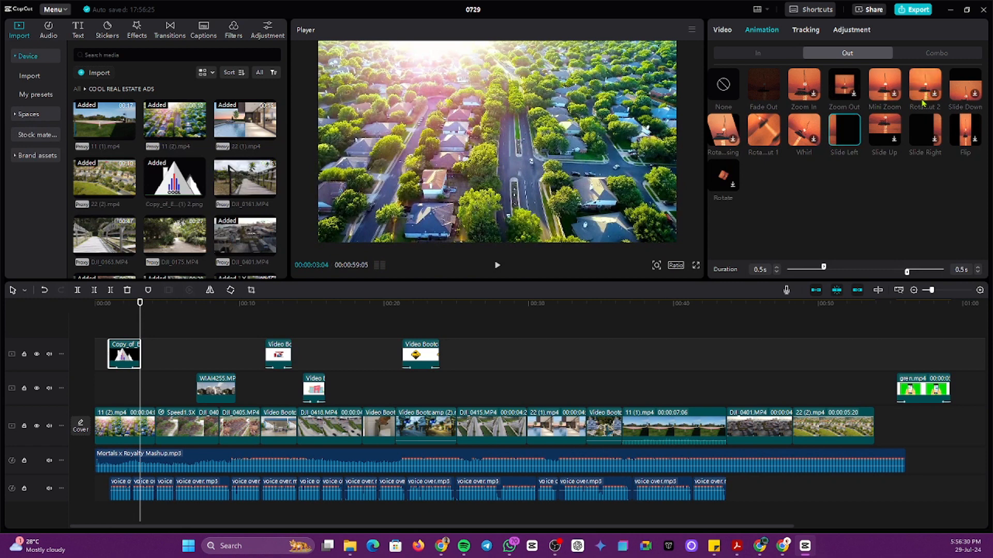
click(925, 137)
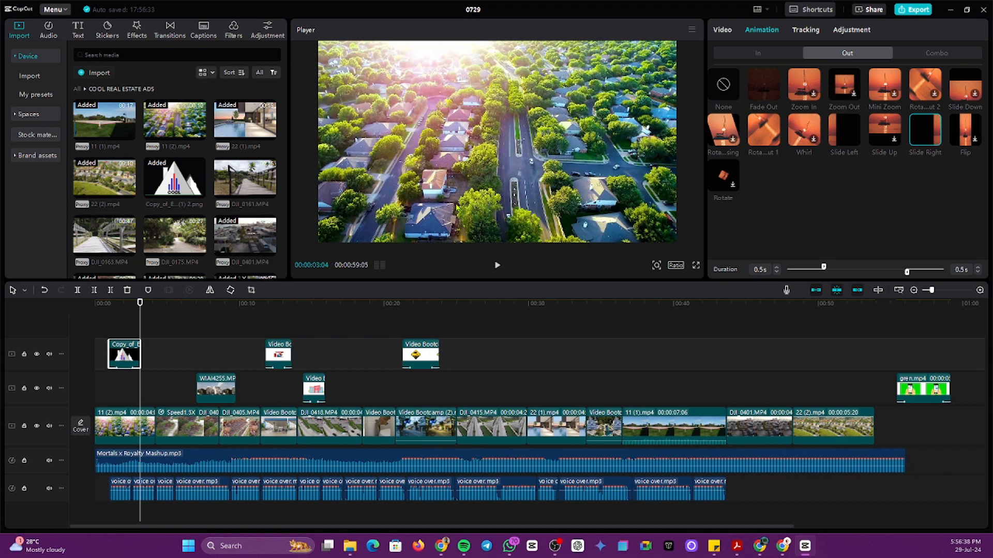
Step: Preview the opening from the start, then reselect the logo clip at one second in
click(97, 380)
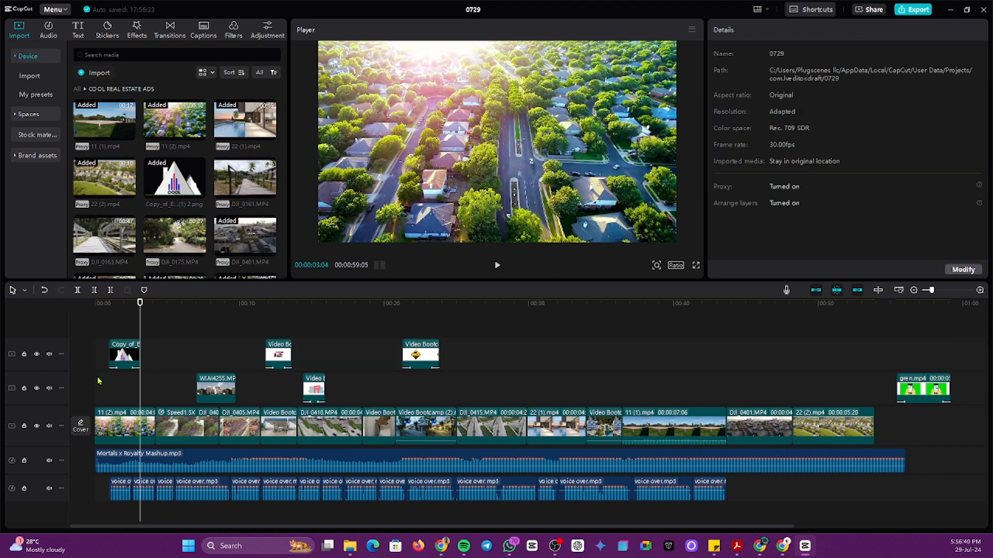
click(97, 380)
key(space)
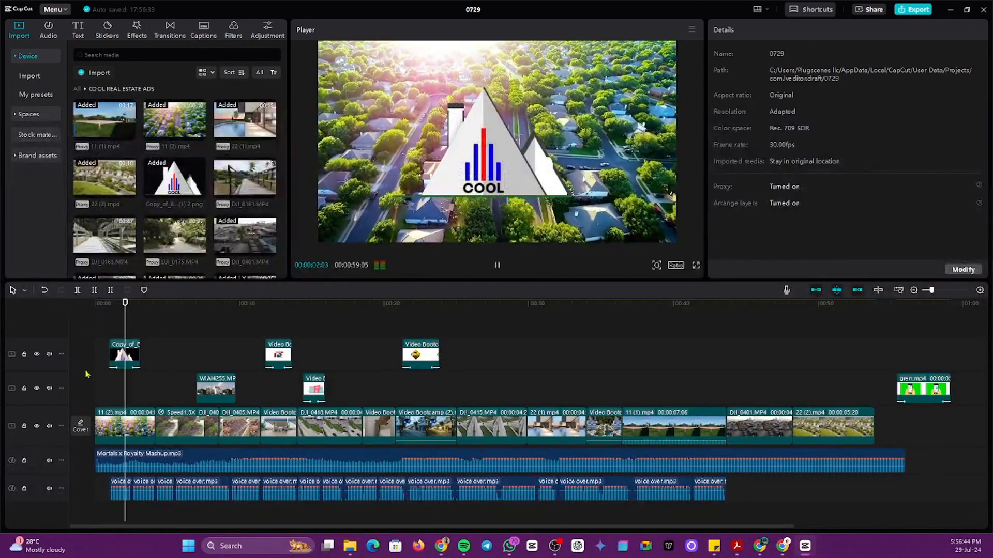
key(space)
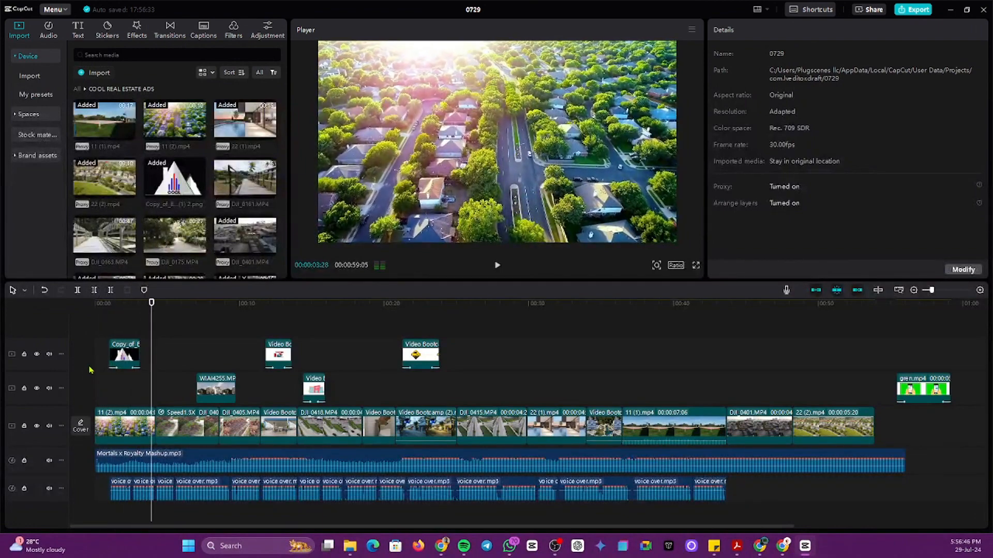
click(102, 387)
click(109, 388)
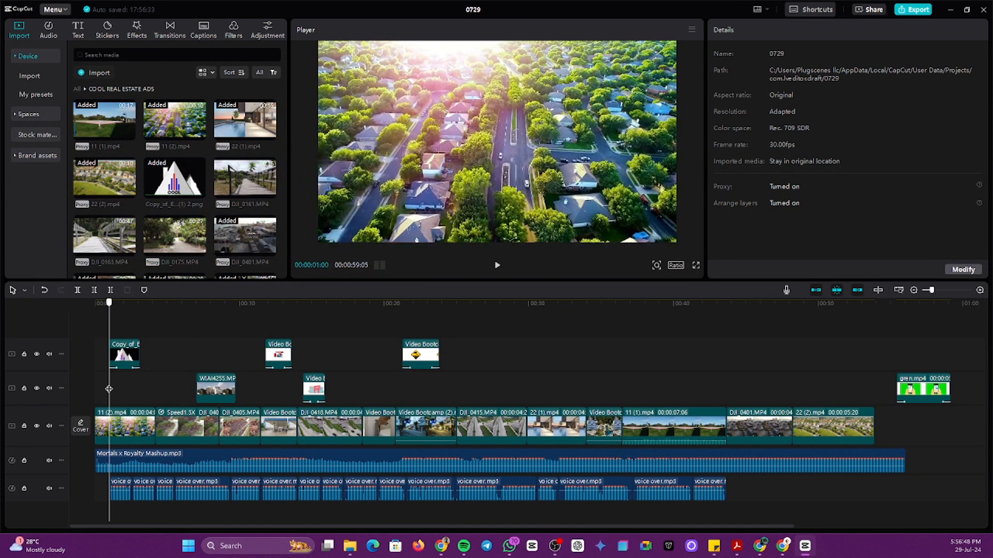
click(129, 350)
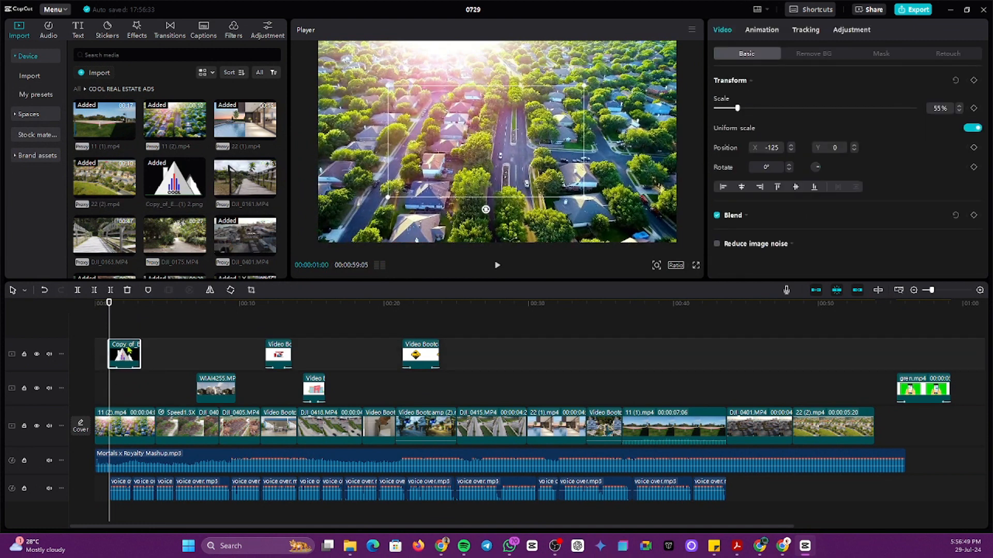
Step: Add the Diamond Zoom effect at the timeline start and play back to check the pixelation
click(137, 31)
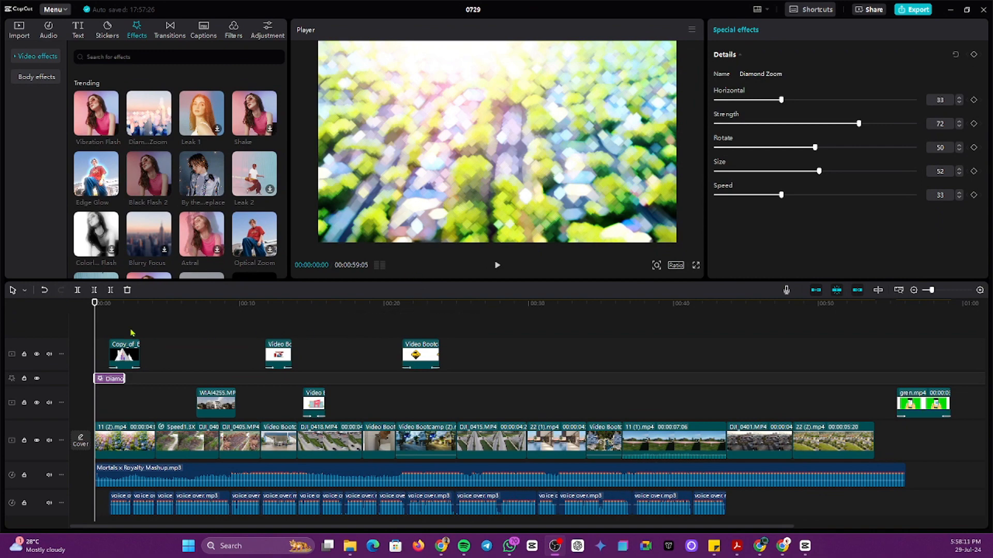
click(104, 334)
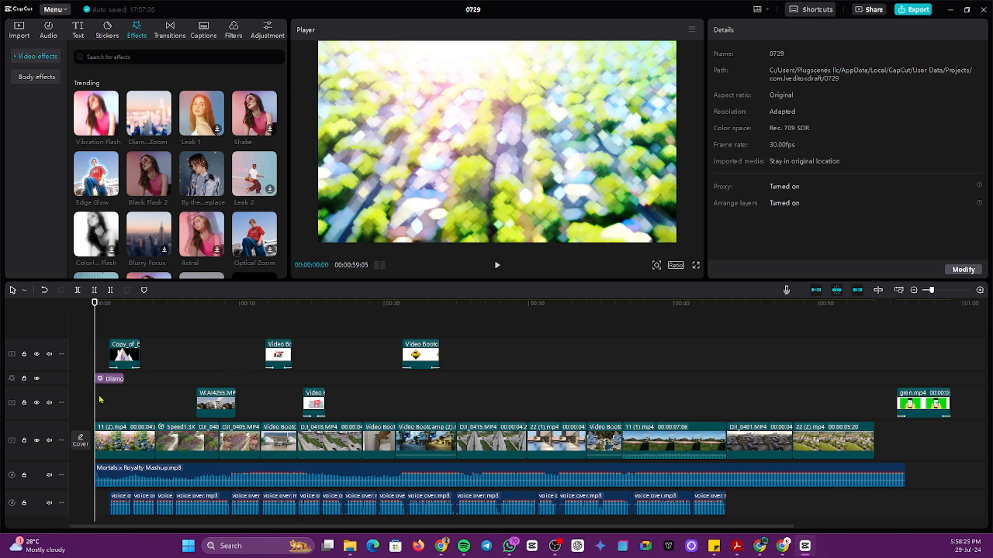
key(space)
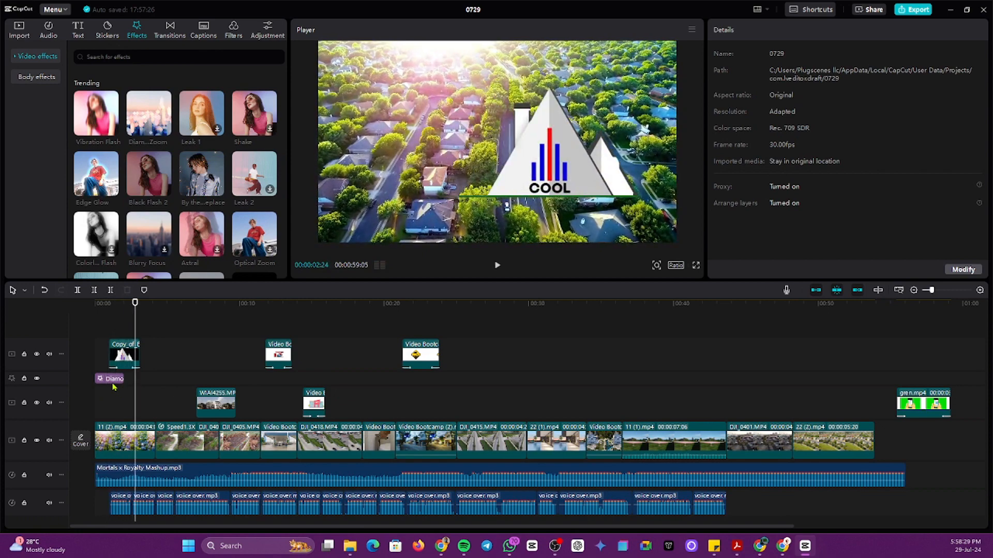
Step: Lengthen the Diamond Zoom effect clip, scrubbing around the logo's fade-in to check it
drag(107, 388, 106, 340)
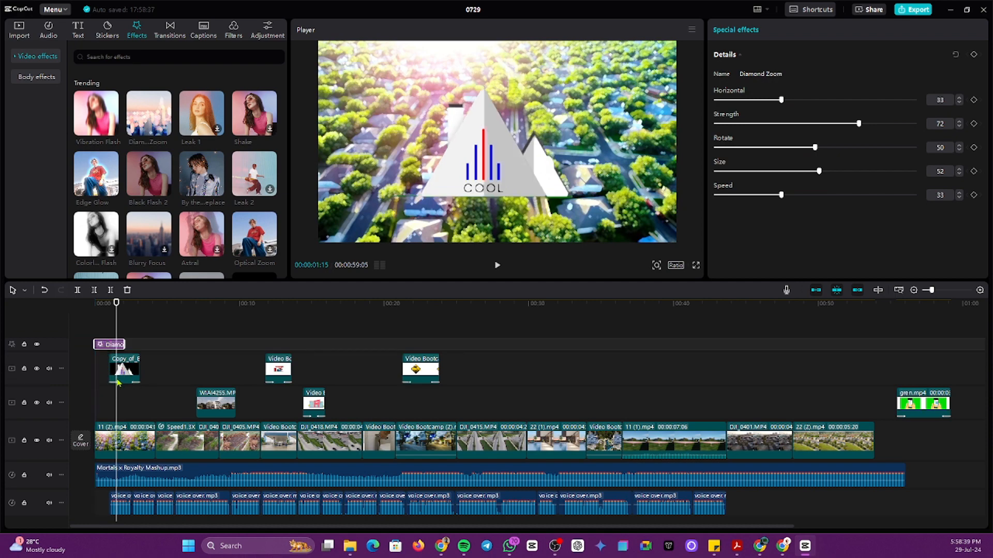
drag(116, 403, 119, 402)
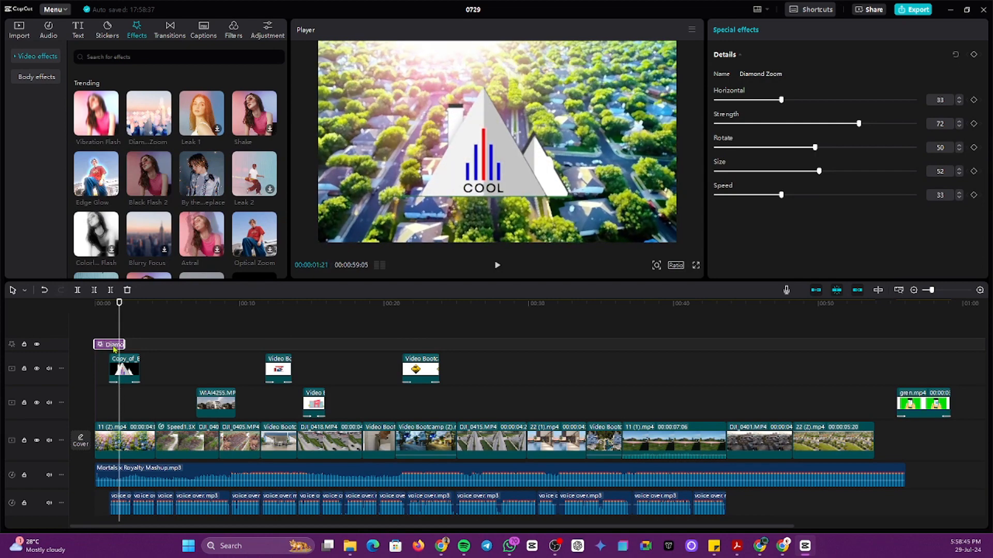
drag(126, 344, 160, 344)
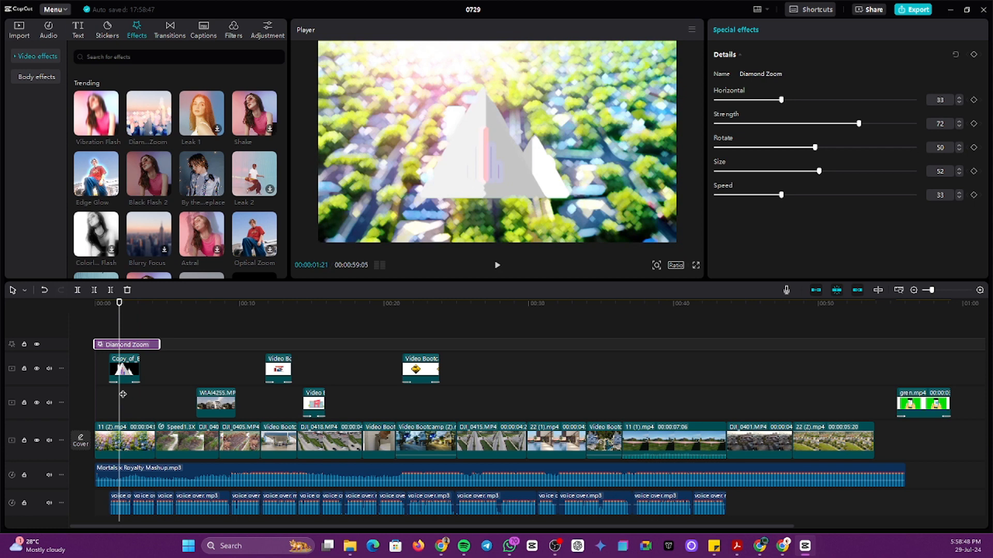
drag(121, 394, 112, 380)
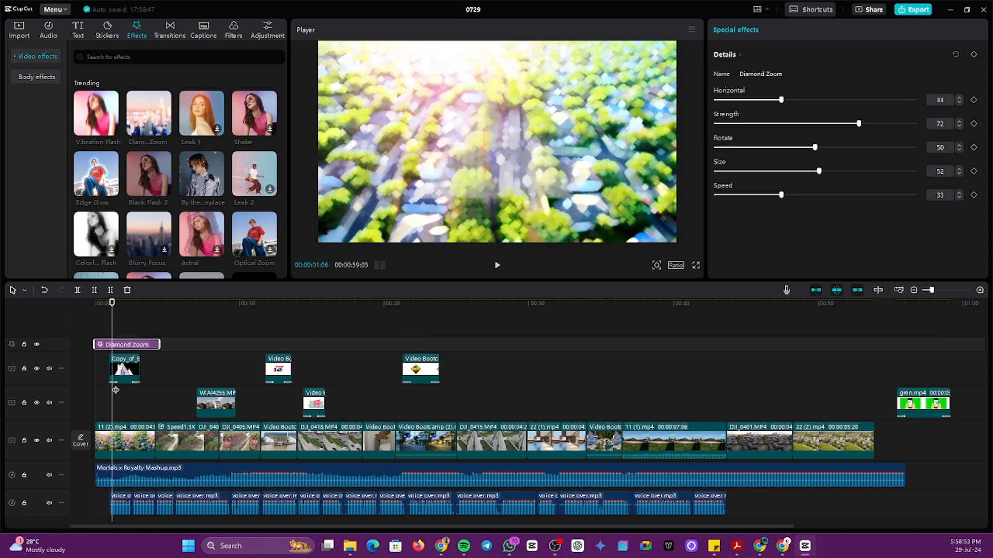
mouse_move(113, 391)
mouse_down()
mouse_move(140, 398)
mouse_move(113, 400)
mouse_up()
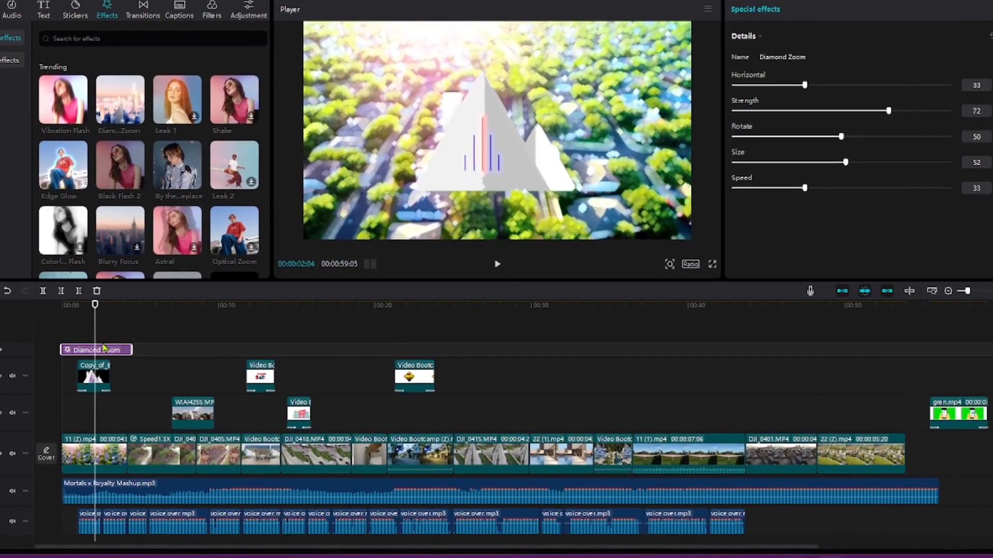
Step: Move the Diamond Zoom effect onto a track below the logo and trim its end shorter
drag(103, 348, 85, 379)
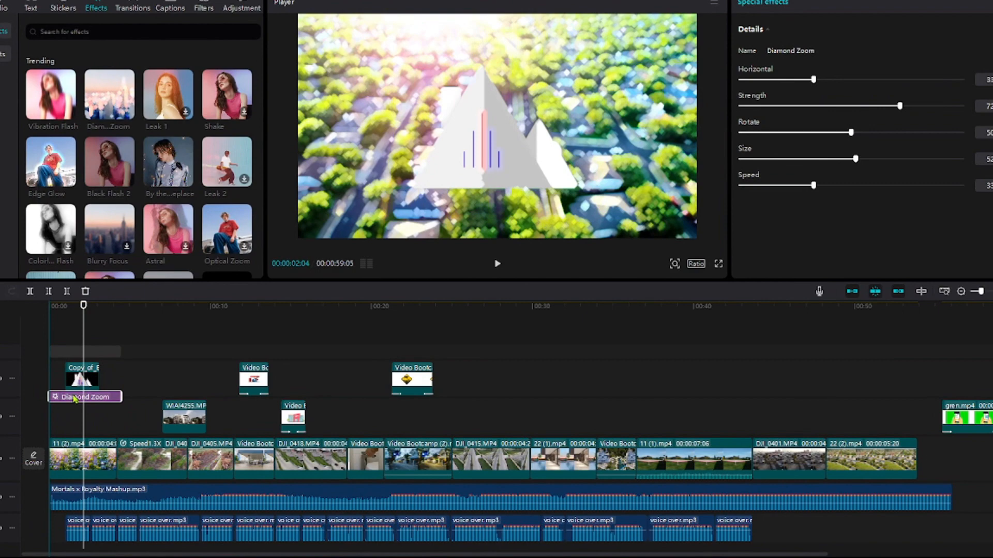
drag(75, 398, 75, 404)
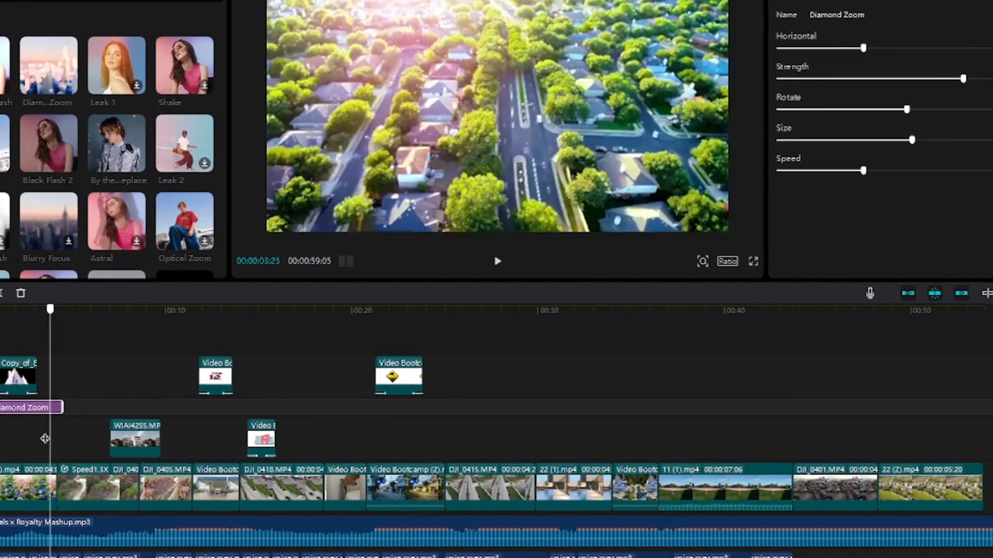
drag(50, 409, 0, 418)
Step: Play the preview from the start, return the playhead to 0, and scroll the timeline
click(0, 314)
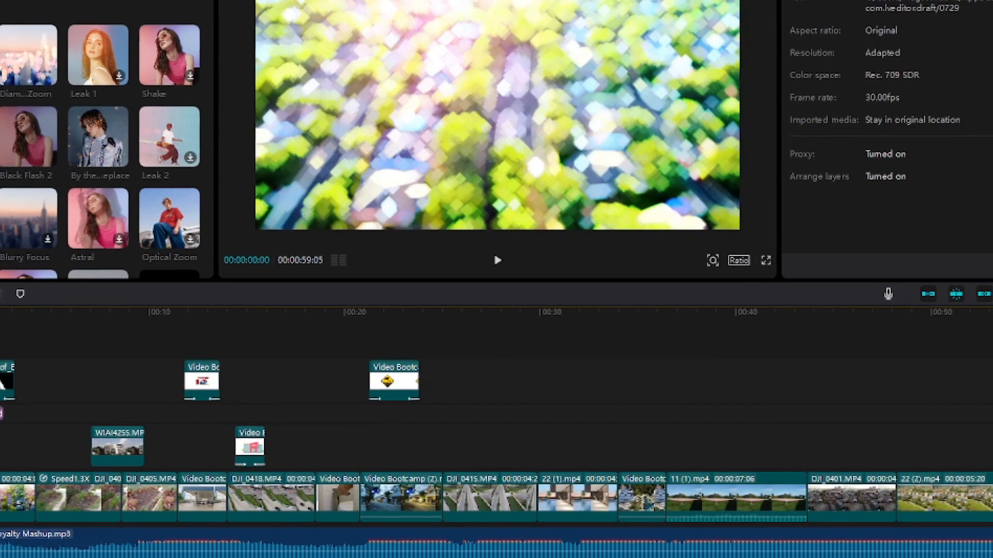
key(space)
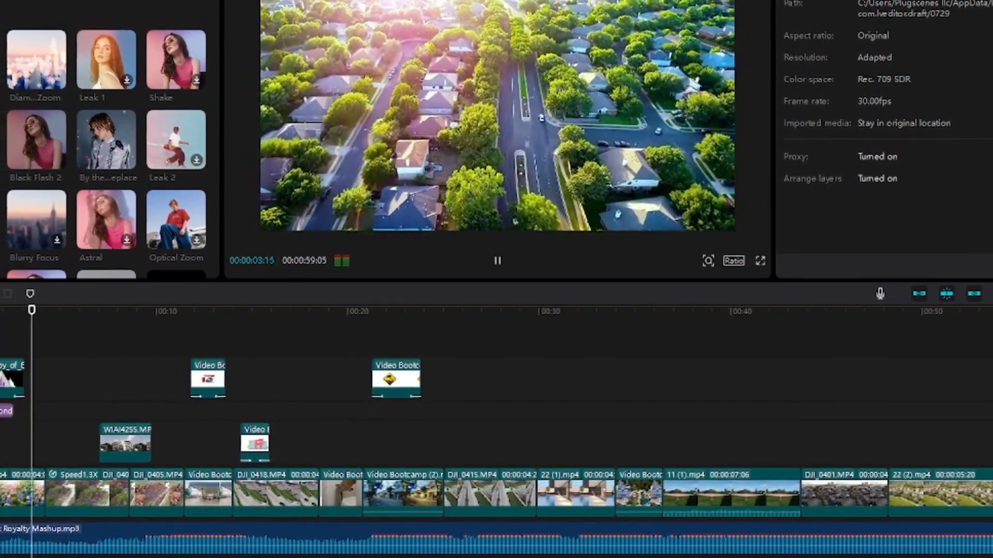
key(space)
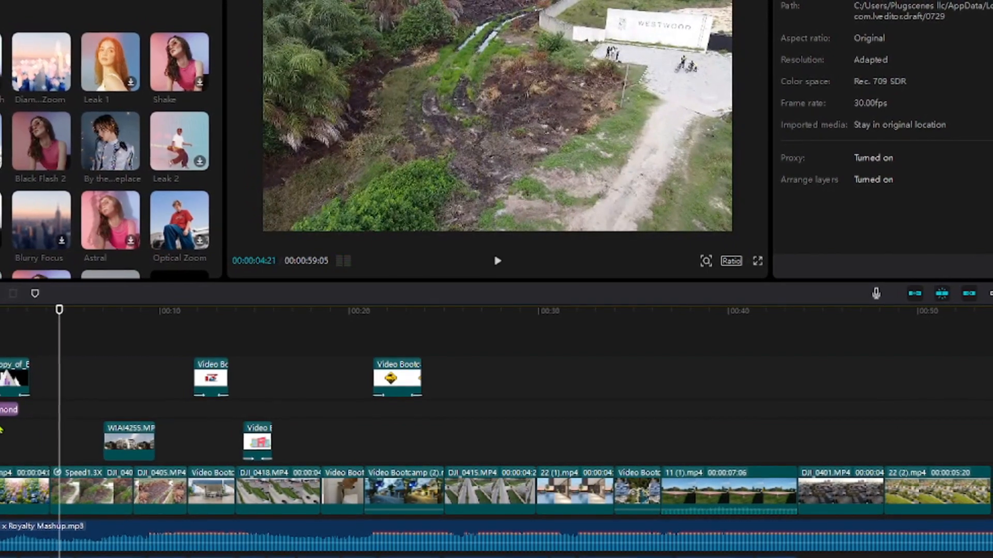
click(0, 312)
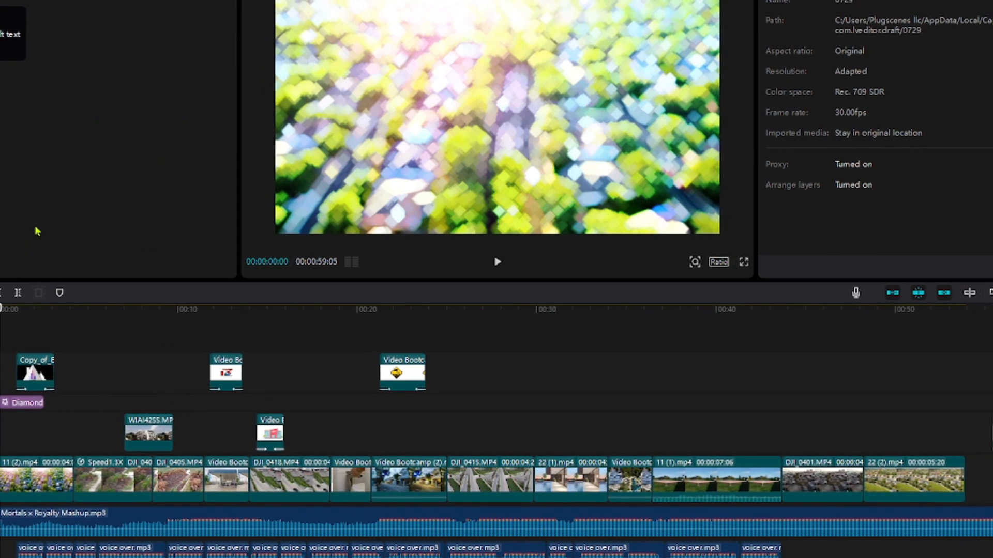
scroll(81, 542, down, 1)
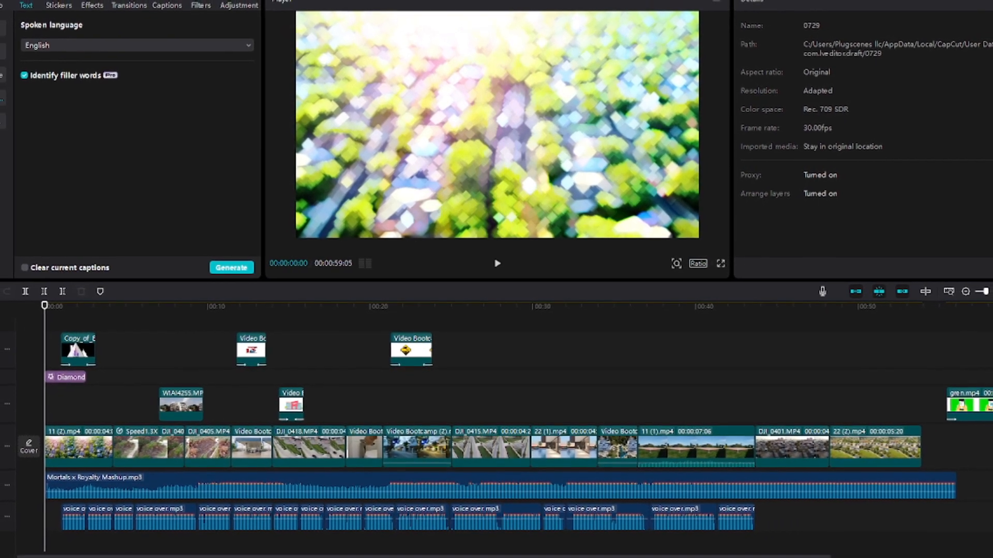
Step: Generate English auto captions from the voice-over in Text > Auto captions
click(1, 26)
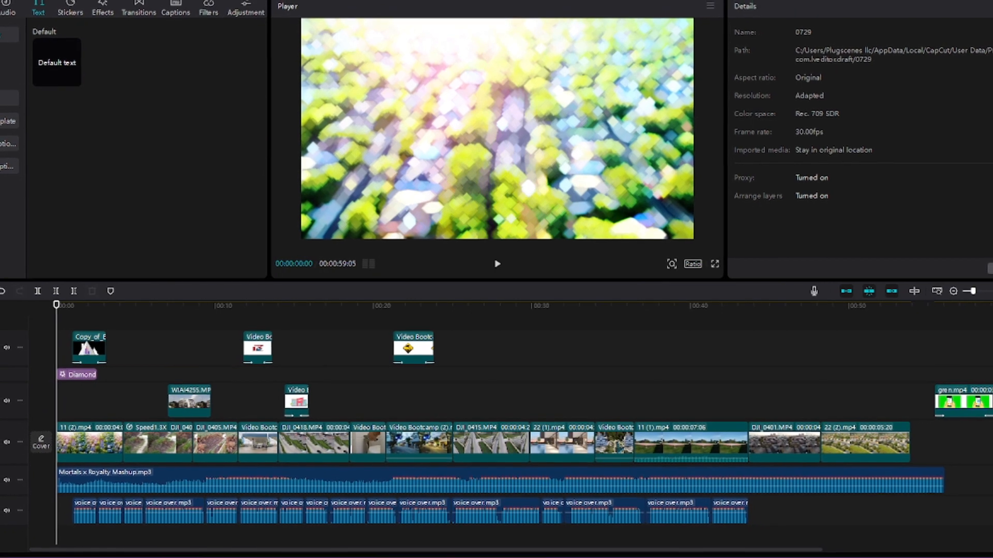
click(2, 147)
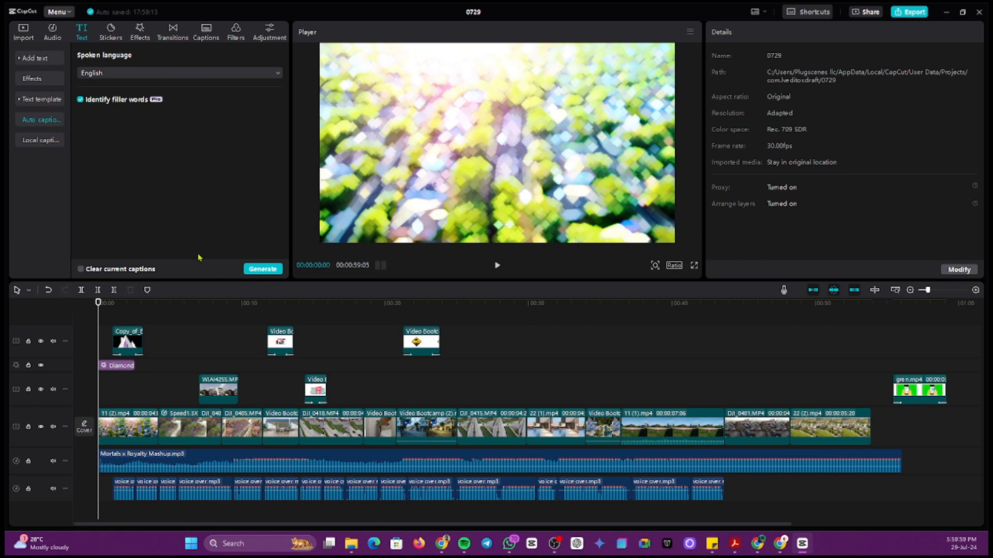
click(261, 272)
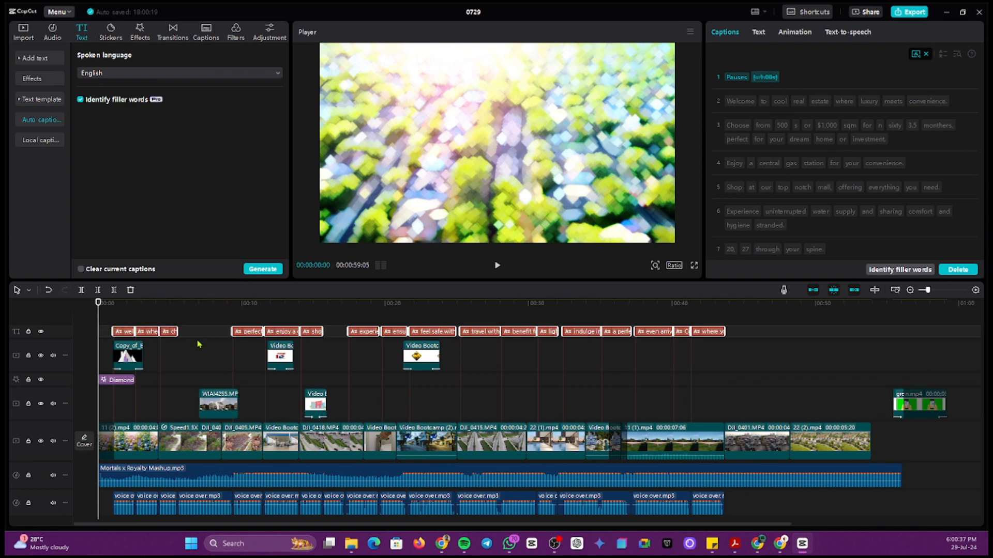
Step: Play back the captioned video and select the third caption clip
key(space)
click(110, 321)
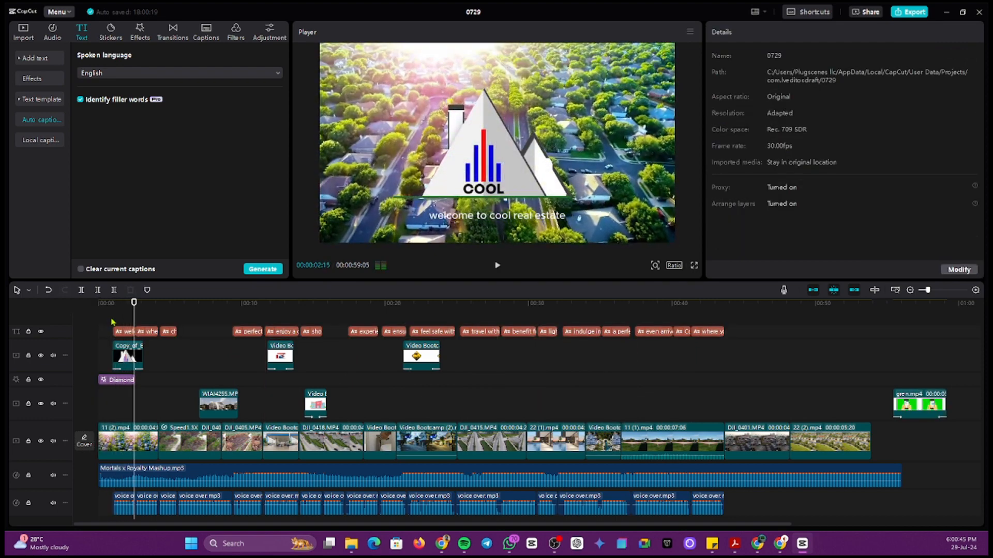
key(space)
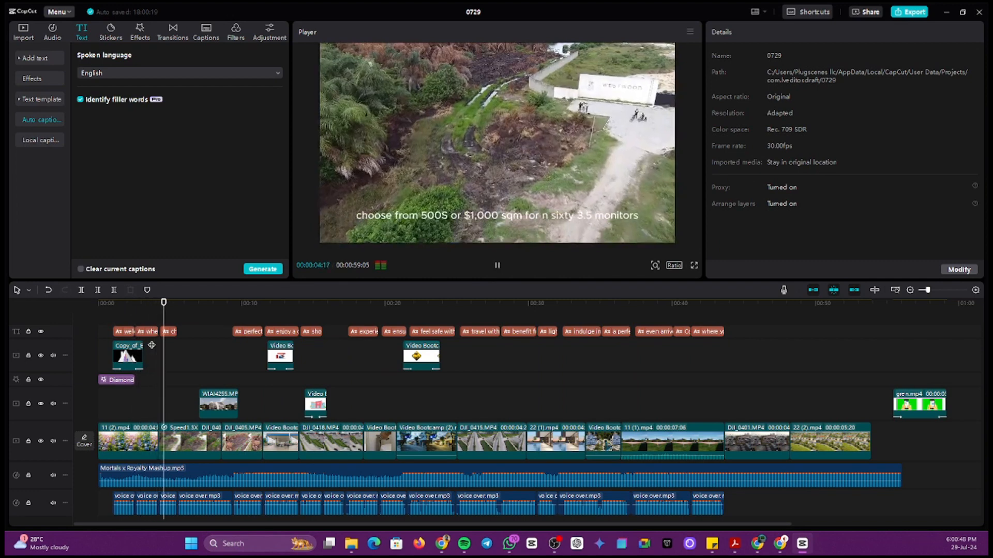
key(space)
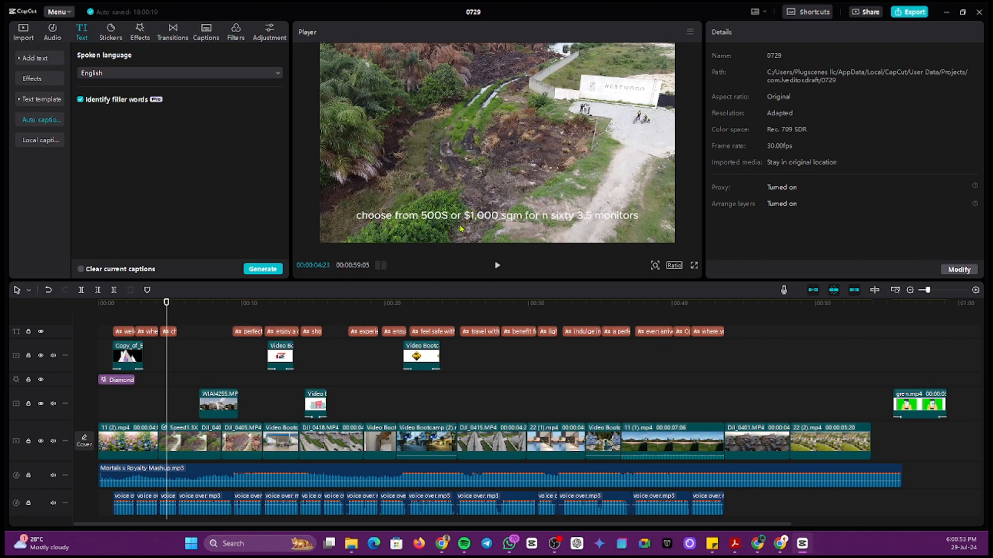
key(space)
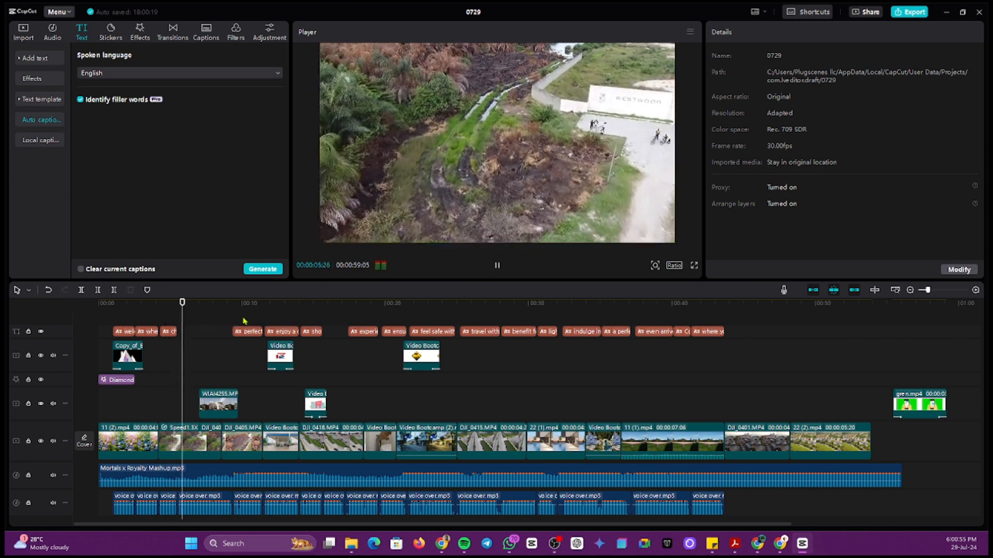
key(space)
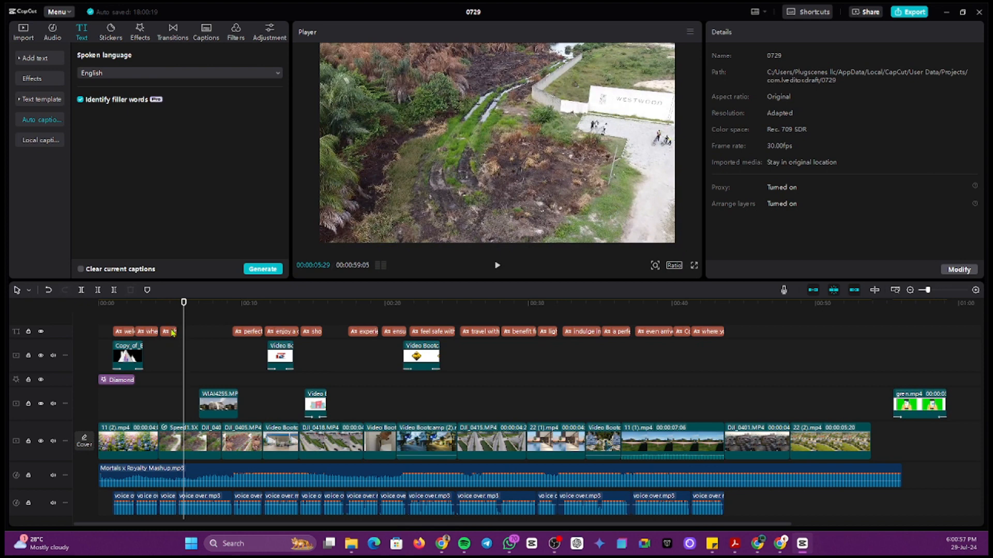
click(168, 328)
click(165, 325)
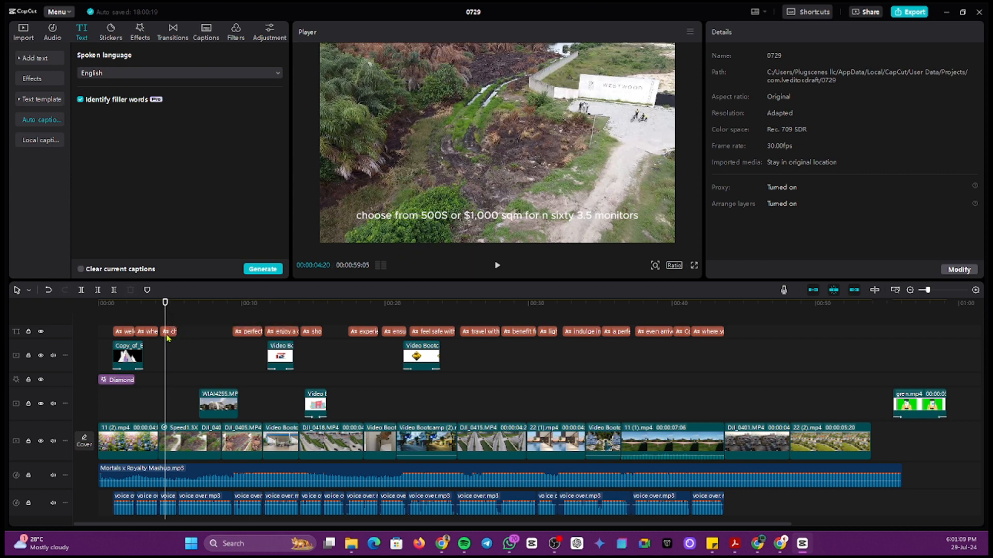
click(457, 219)
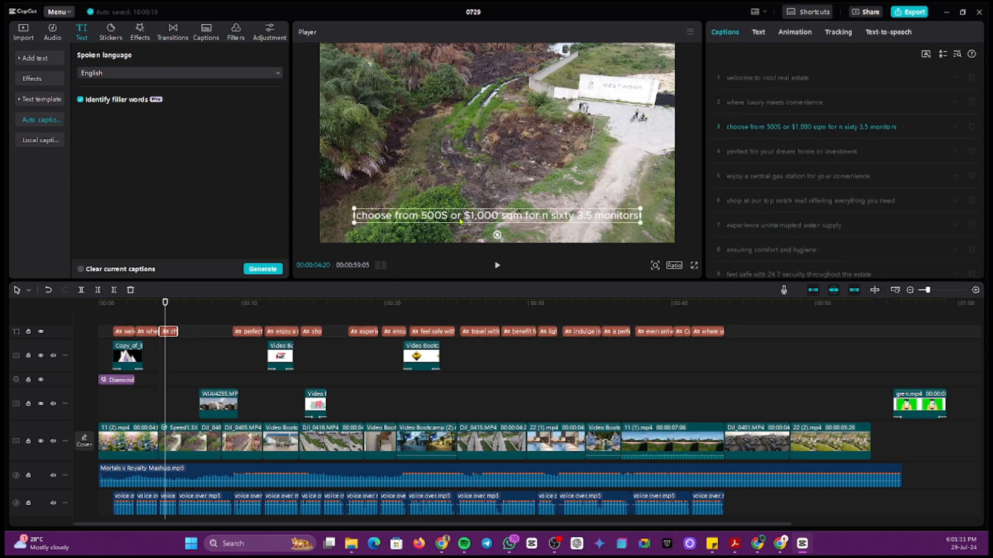
Step: Open the third caption's text at the $1,000 figure and extend its clip to last longer
double_click(463, 220)
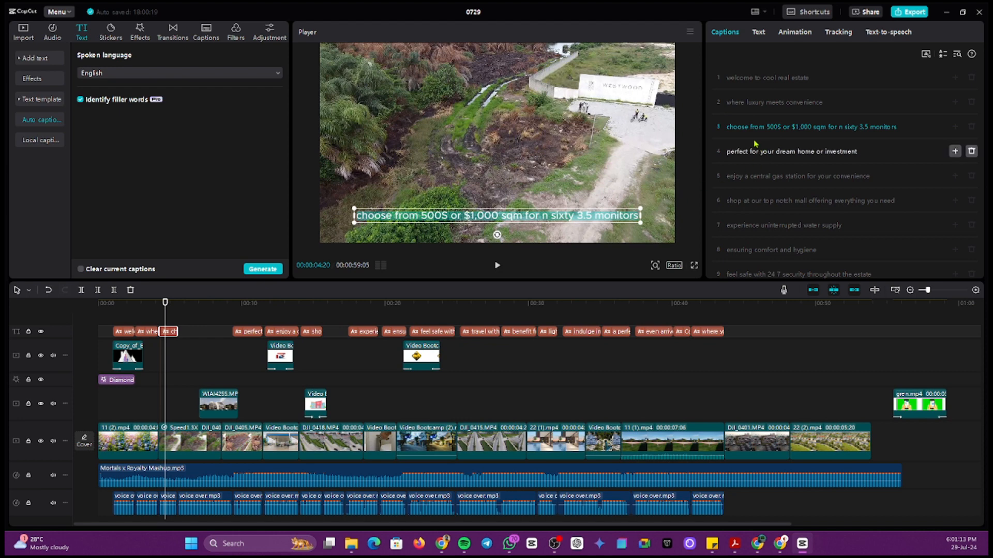
click(871, 127)
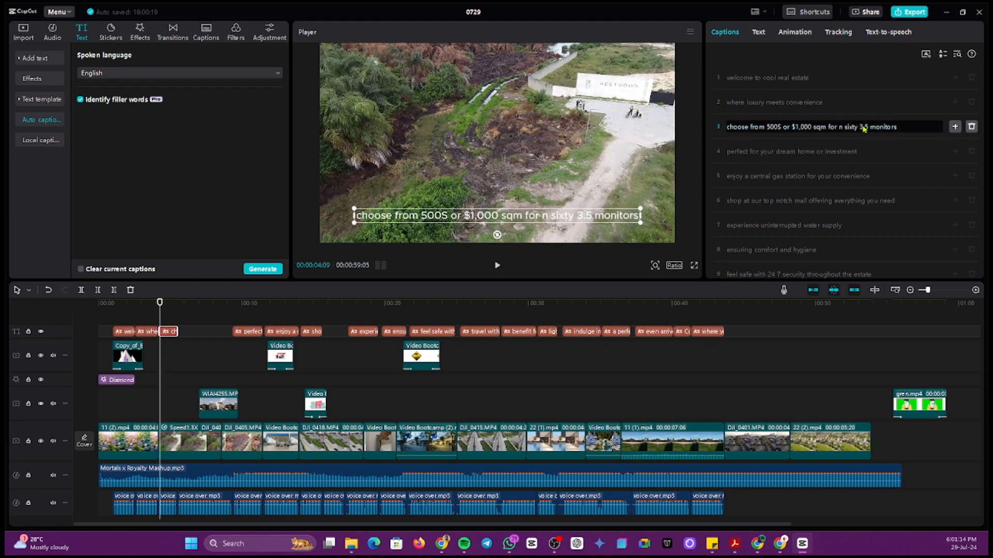
click(896, 129)
click(802, 129)
mouse_move(176, 330)
mouse_down()
mouse_move(199, 332)
mouse_move(188, 332)
mouse_up()
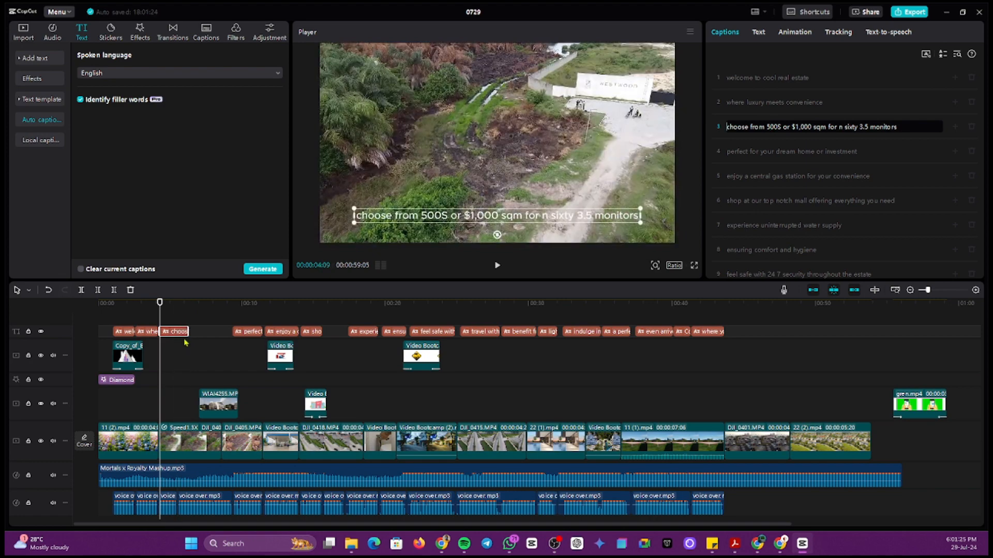
click(172, 347)
Step: Step through the timeline reviewing the captions, then return to the video start
click(187, 348)
click(239, 344)
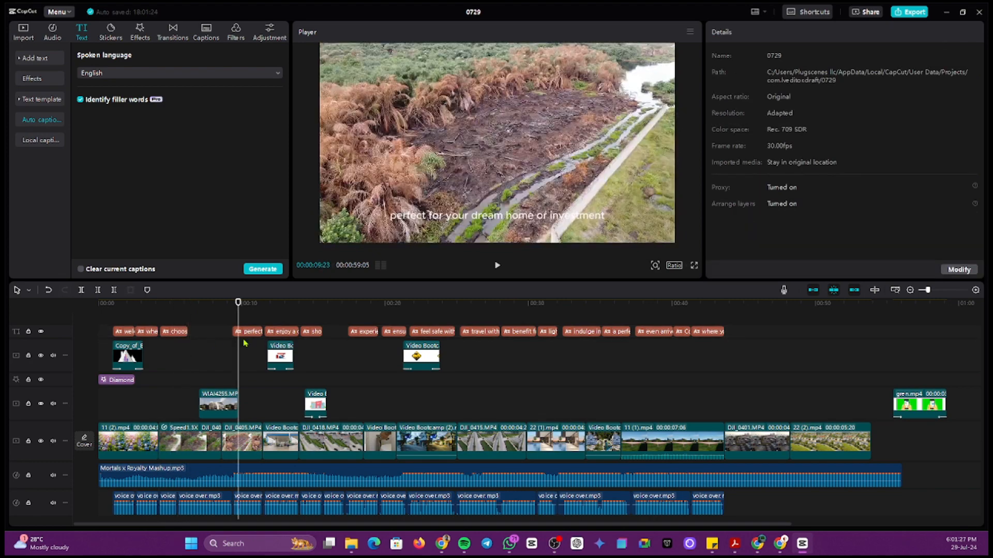
click(244, 343)
click(249, 345)
click(256, 344)
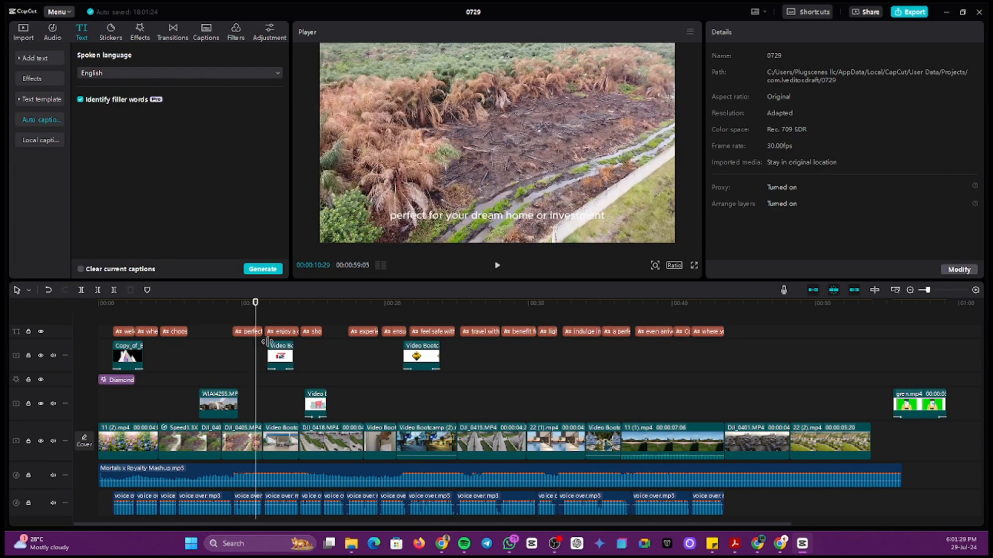
click(286, 325)
click(299, 319)
click(308, 318)
click(328, 321)
click(339, 320)
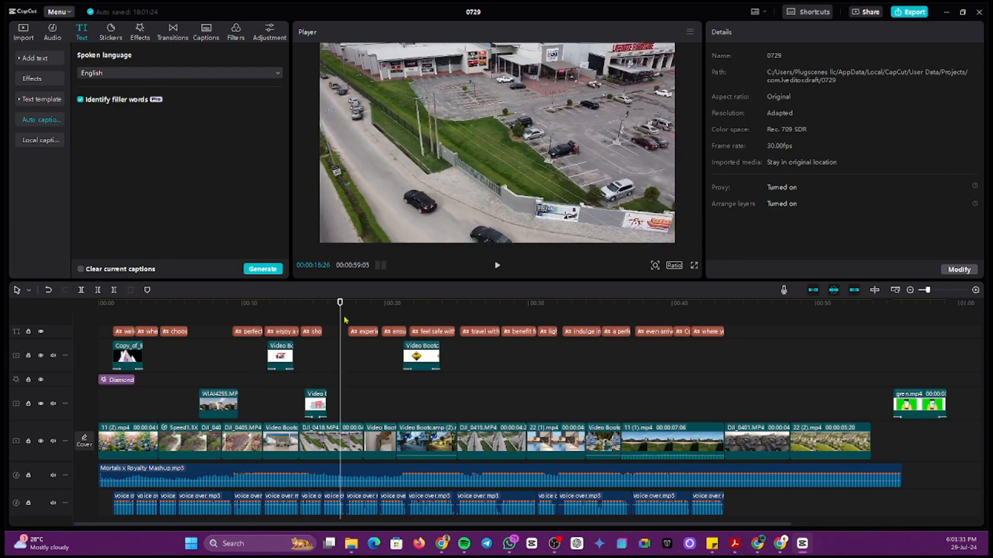
click(345, 321)
scroll(369, 321, up, 1)
click(378, 320)
click(111, 326)
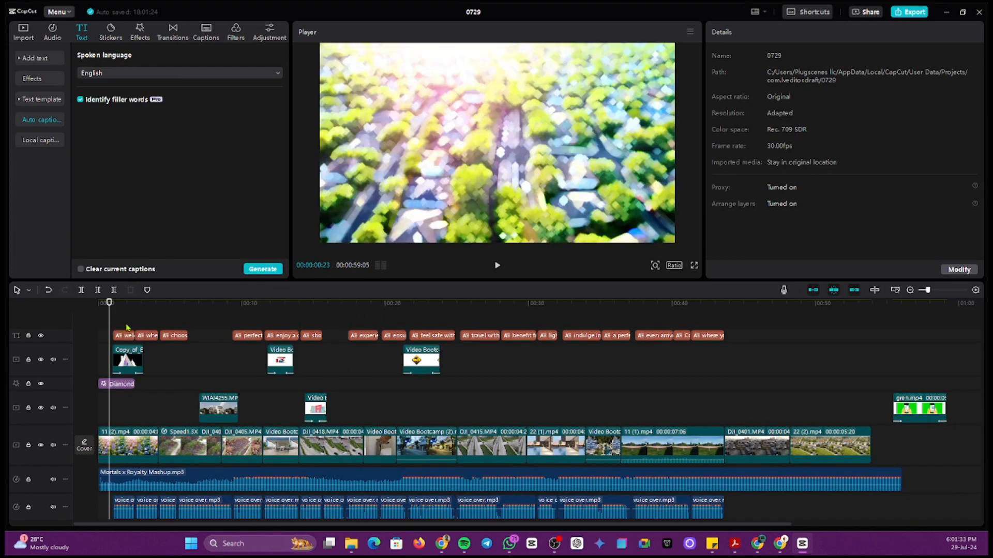
Step: Select the first caption and preview the white ABC template among the Trending text templates
click(127, 337)
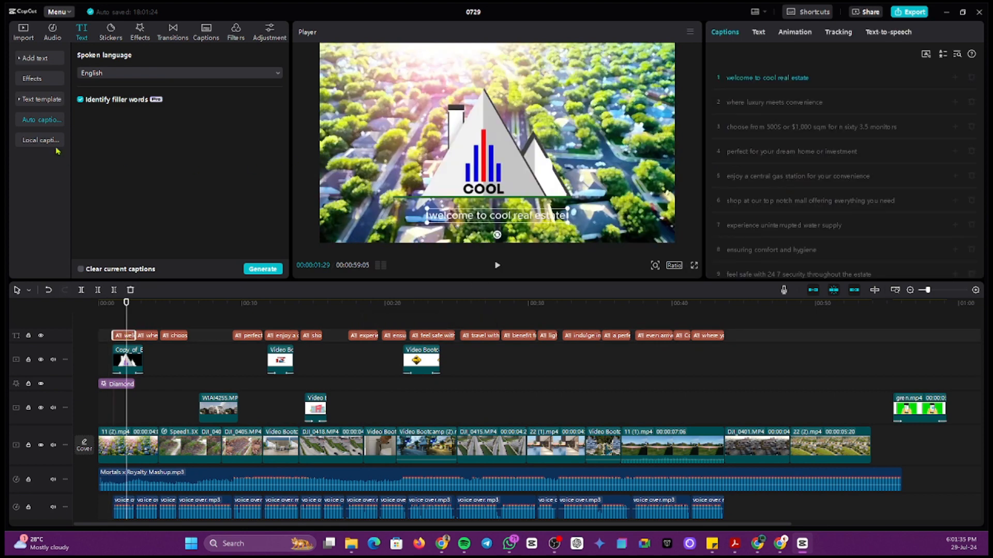
click(32, 101)
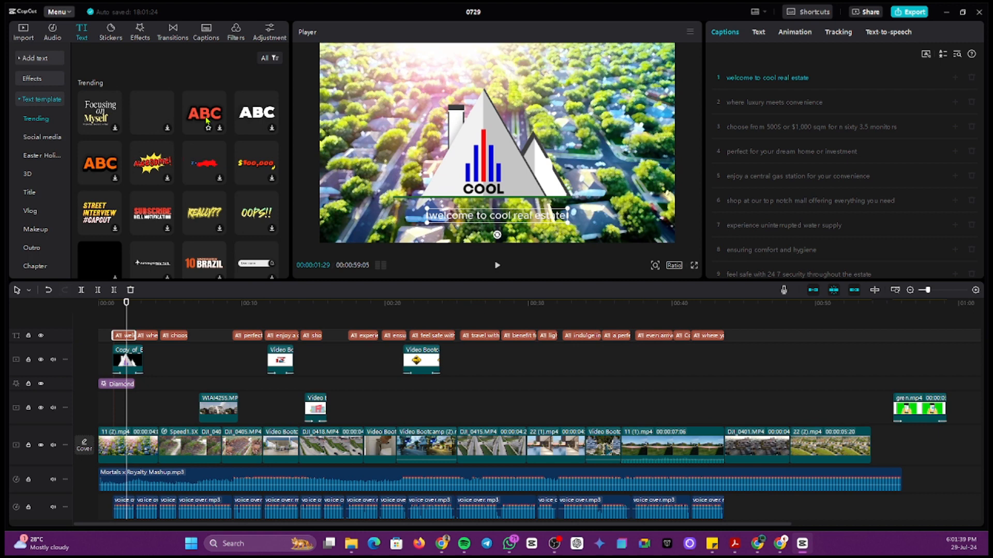
click(253, 114)
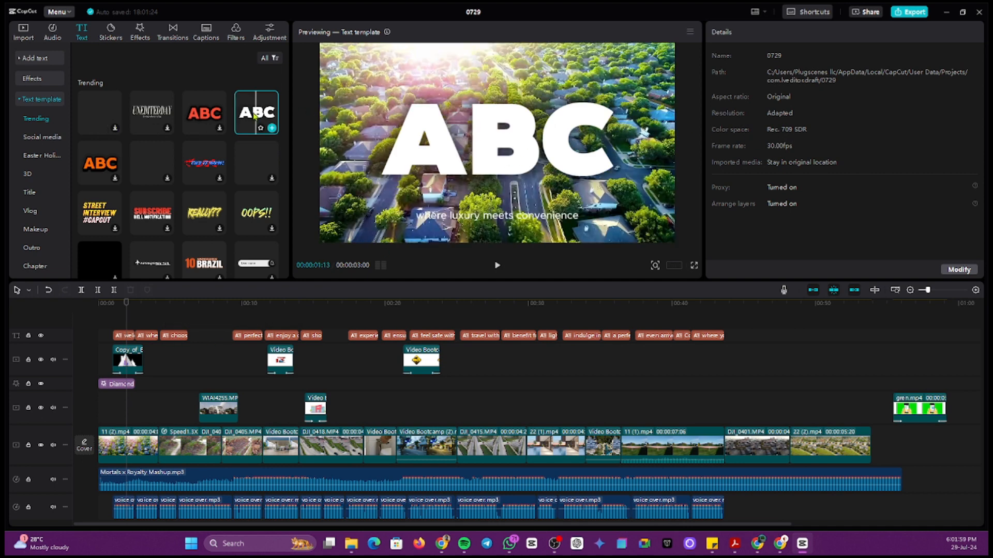
Step: Select the first caption and browse its Text, Captions and Animation settings
click(126, 340)
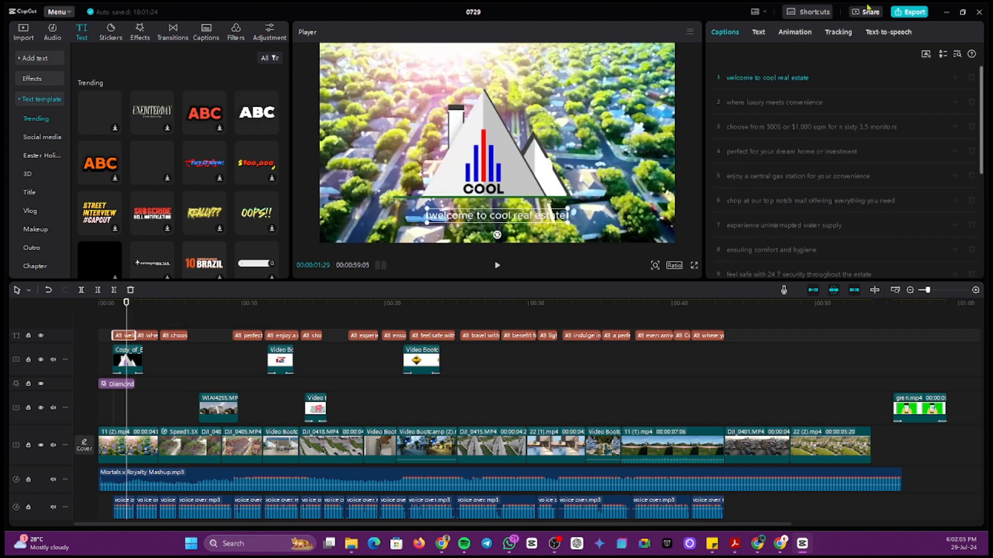
click(759, 32)
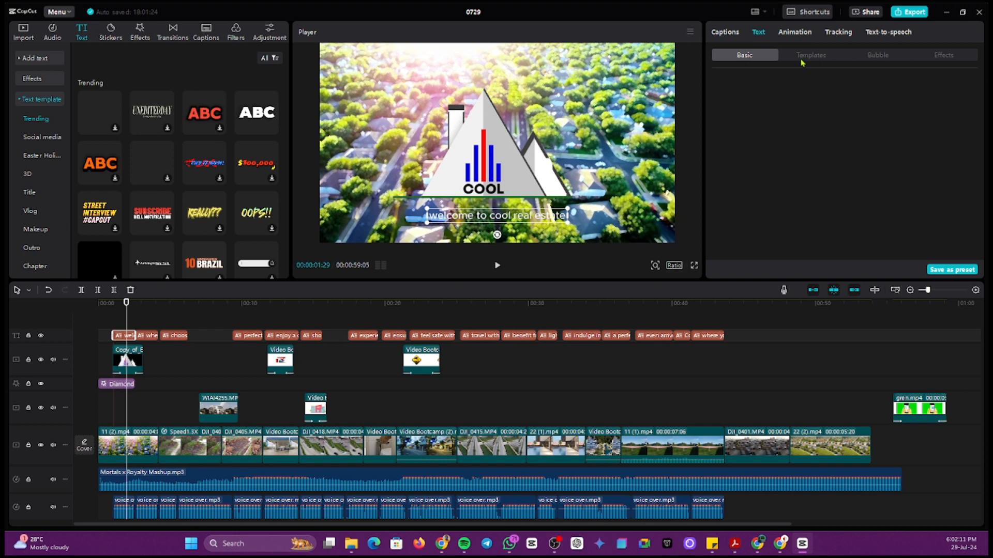
click(733, 33)
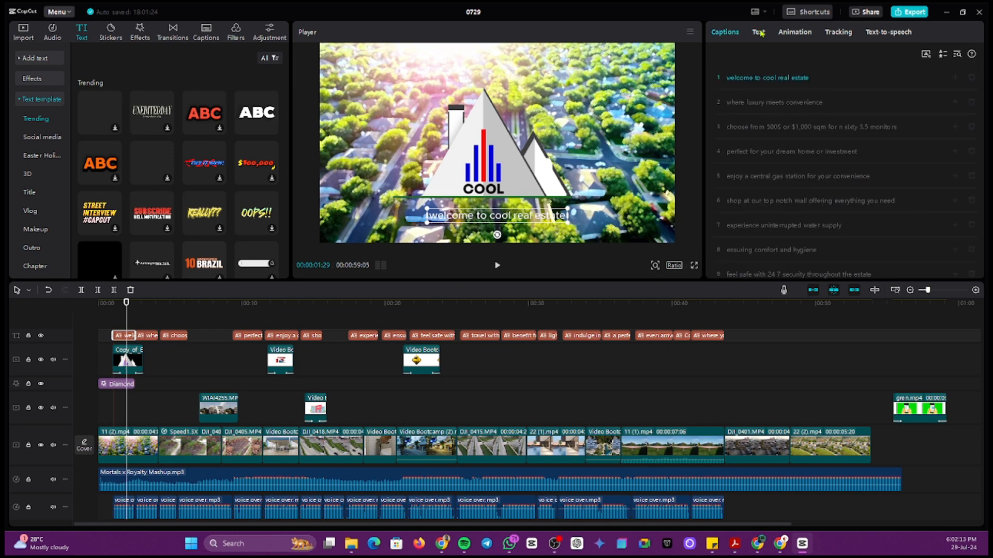
click(760, 32)
click(731, 35)
click(757, 35)
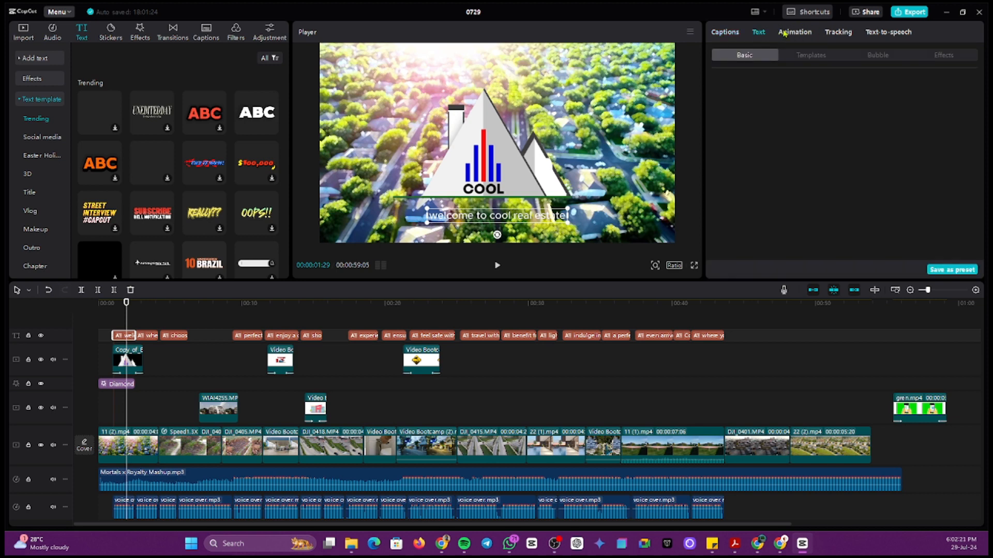
click(795, 33)
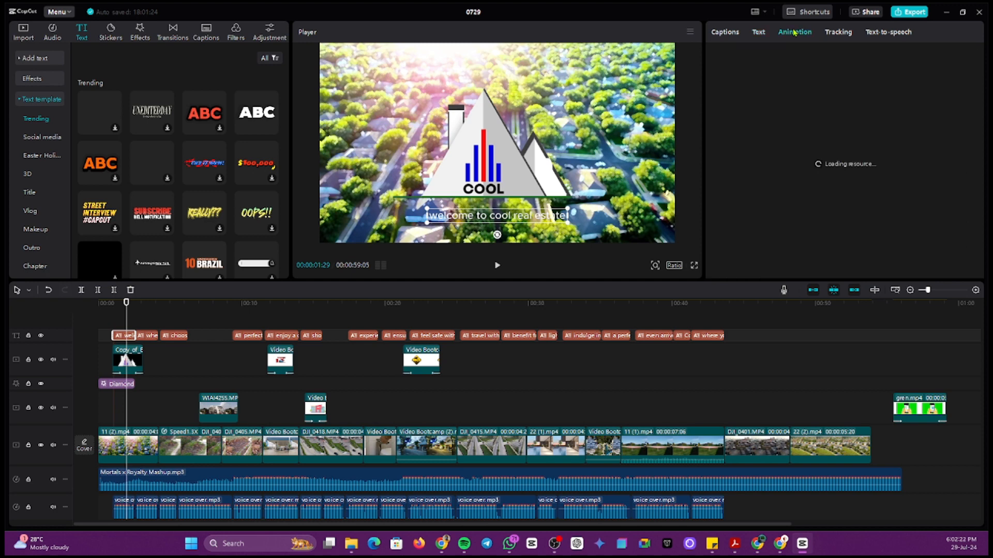
click(754, 32)
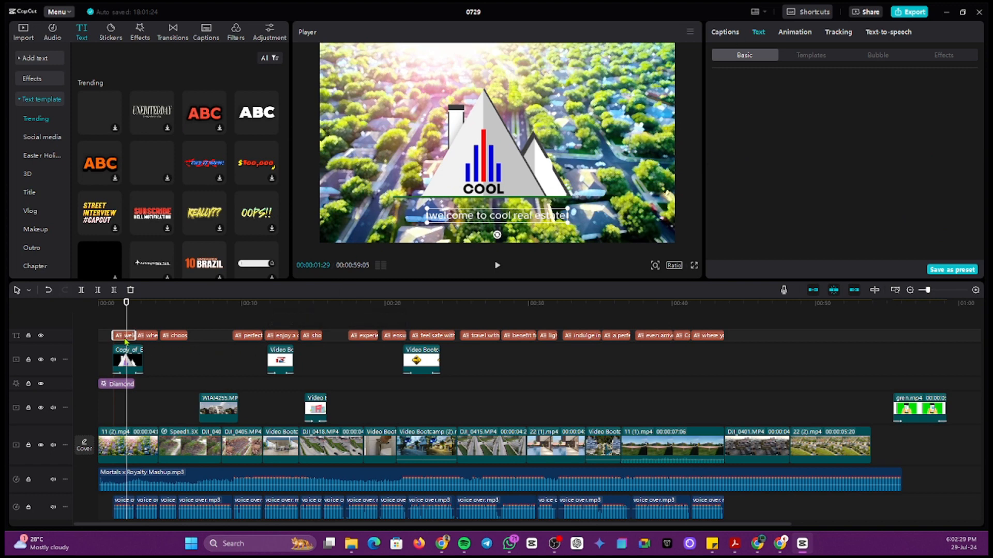
Step: Add the white ABC text template, delete it again, and reselect the first caption
click(271, 130)
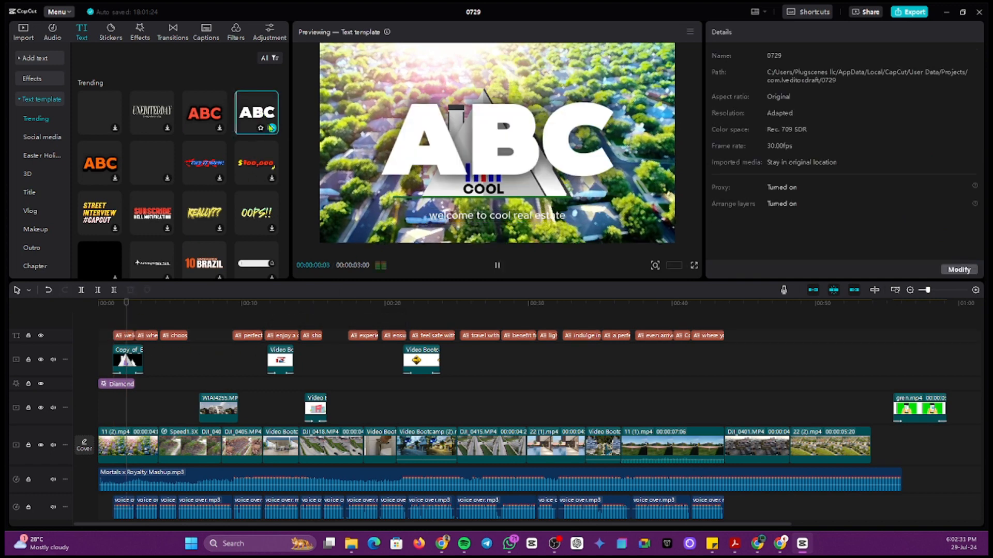
click(272, 130)
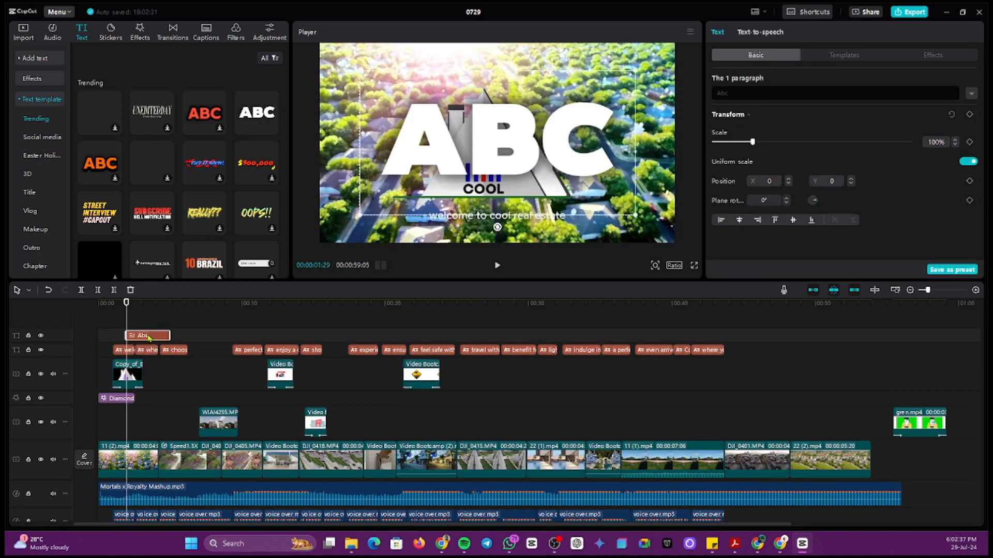
key(Delete)
click(124, 339)
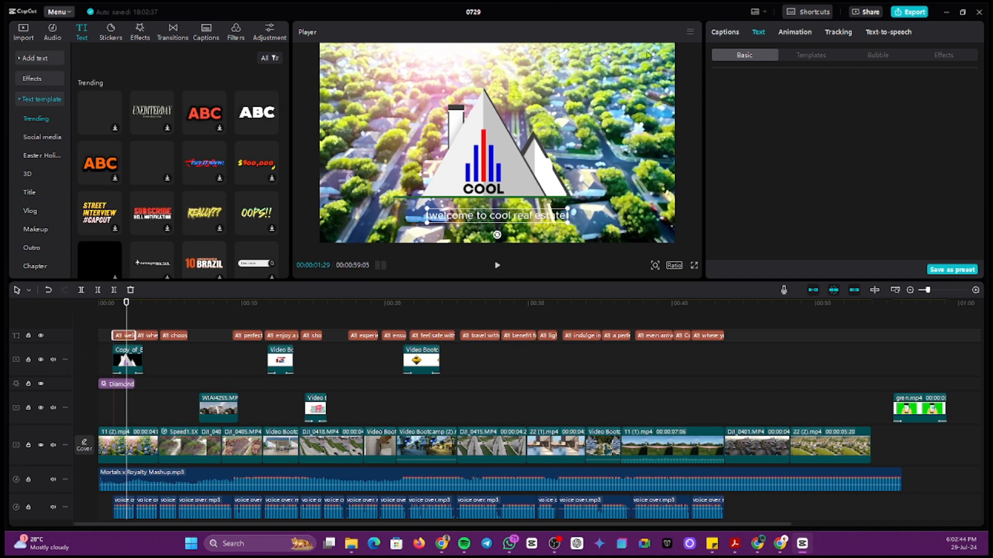
Step: Give the opening caption its own text template style with Apply to all unticked
click(806, 56)
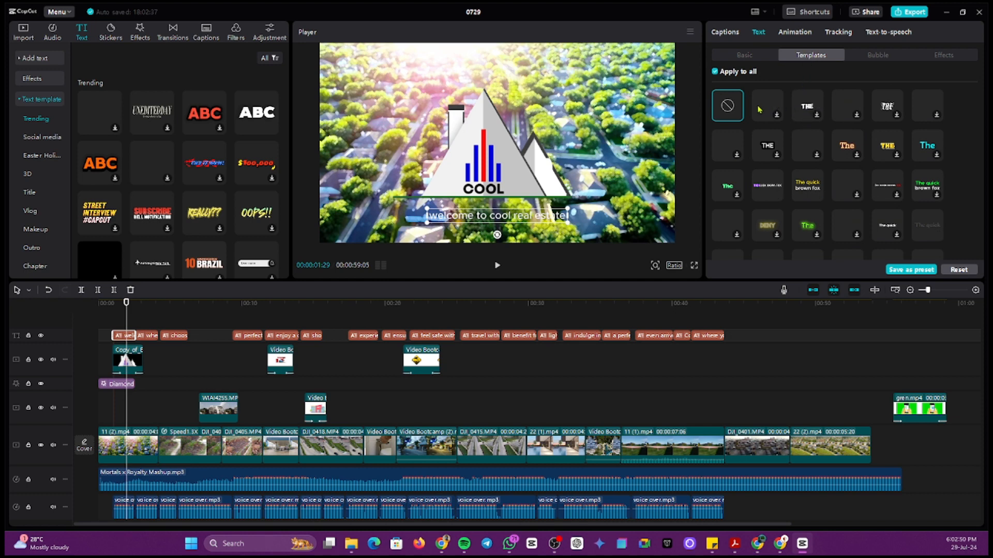
click(806, 104)
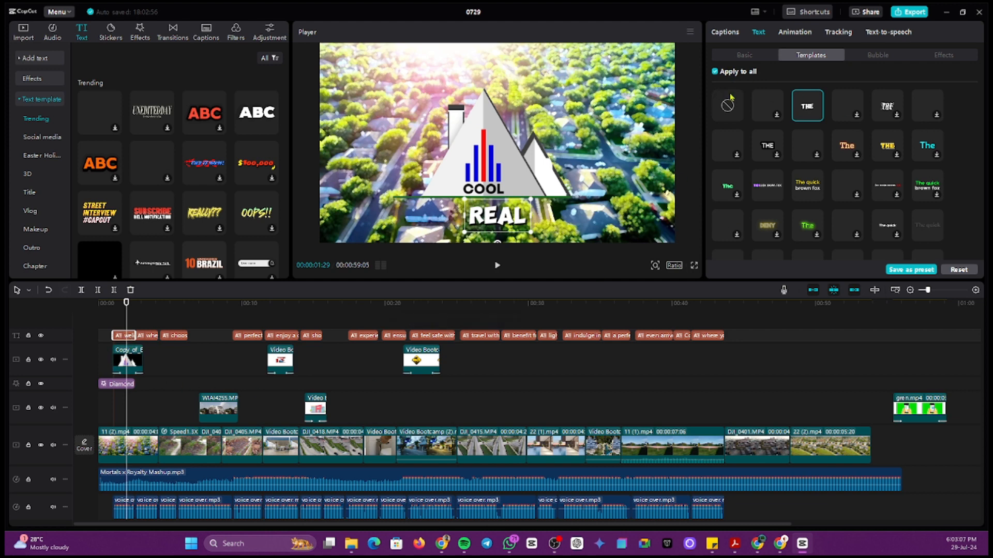
click(717, 72)
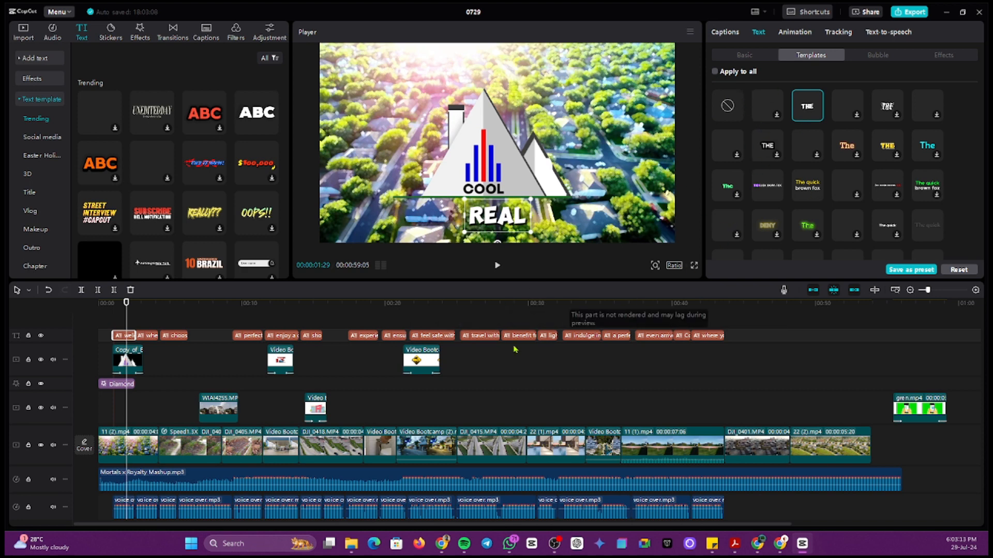
click(768, 106)
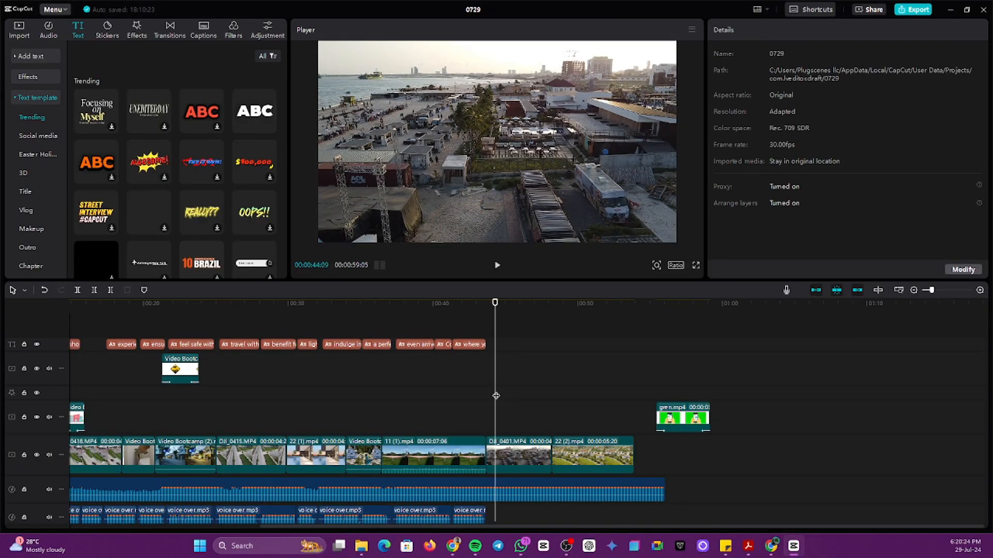
Step: Move the playhead to about 46 s and scroll the text template list to the '#1' title
drag(495, 395, 538, 409)
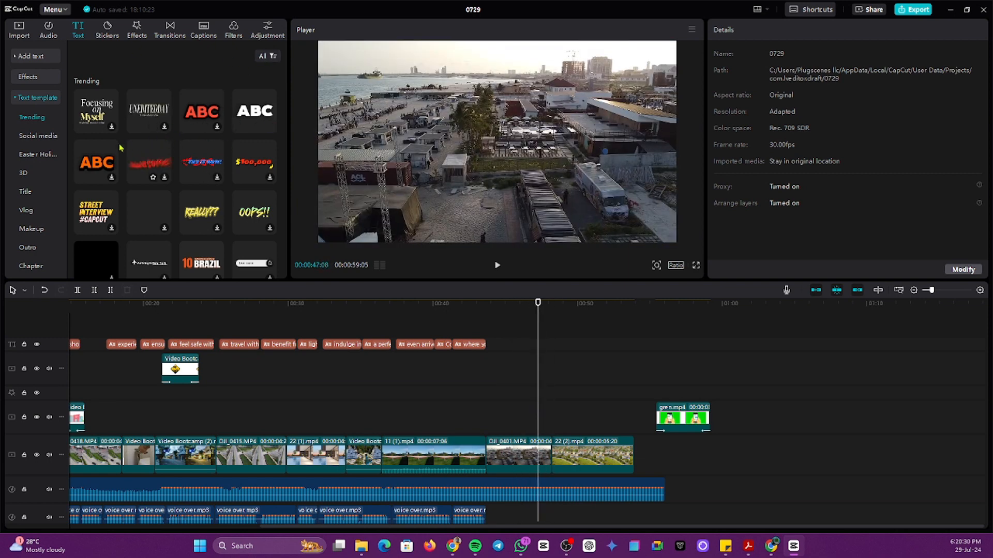
scroll(131, 158, down, 4)
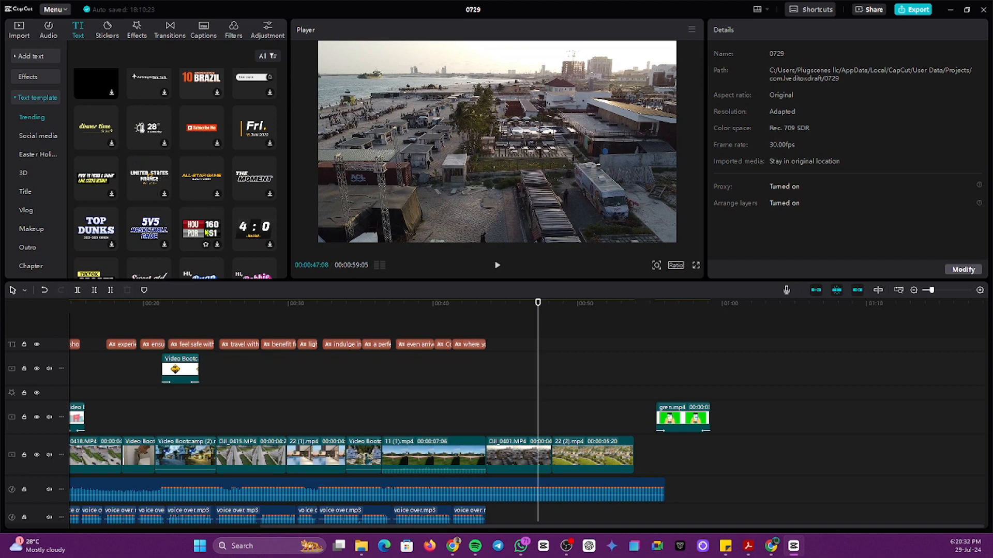
scroll(209, 236, down, 1)
scroll(145, 196, down, 1)
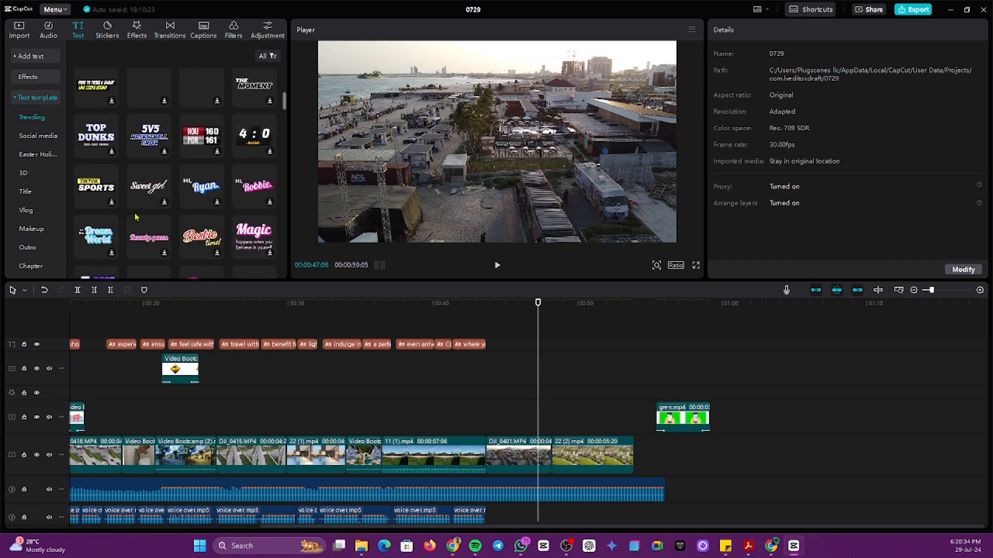
scroll(181, 202, down, 1)
scroll(179, 207, down, 1)
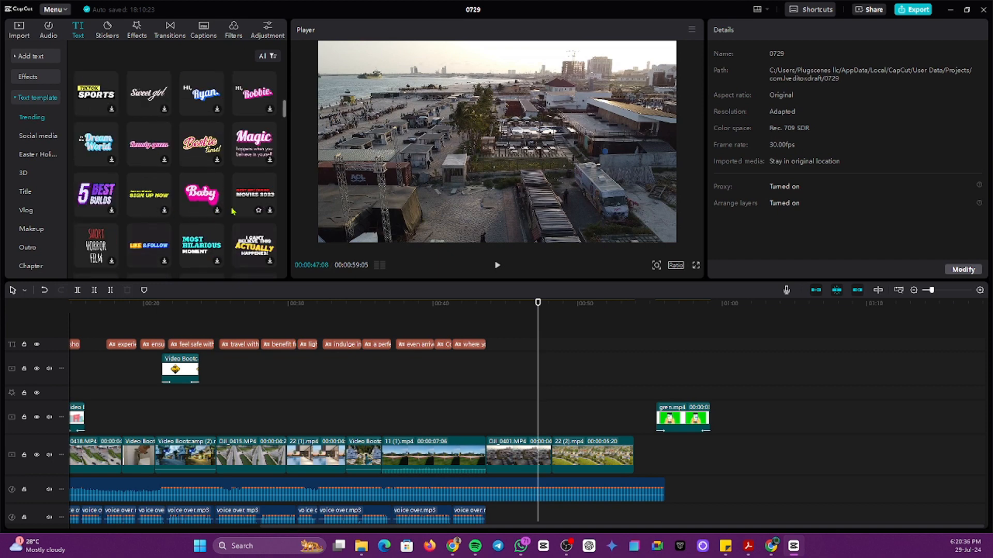
scroll(179, 209, down, 2)
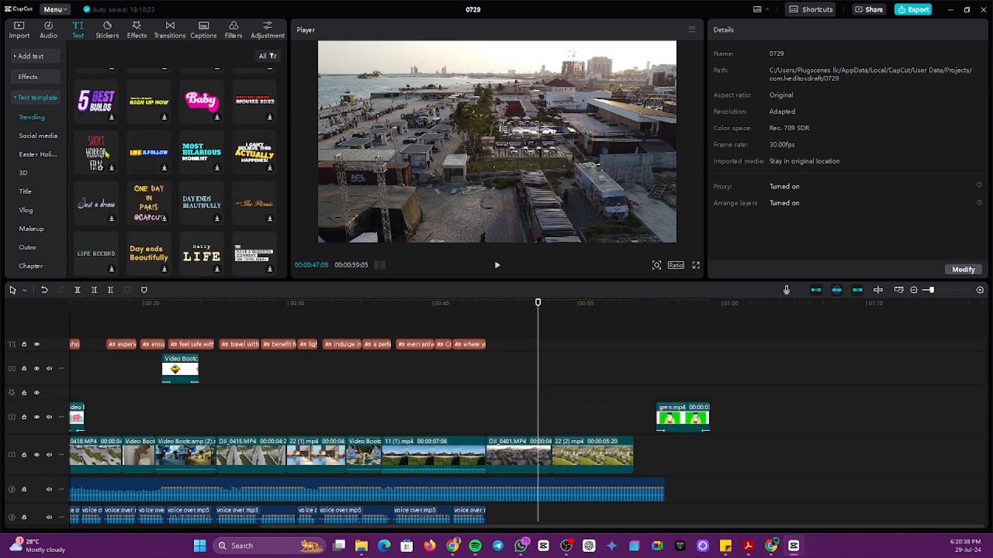
scroll(243, 166, down, 2)
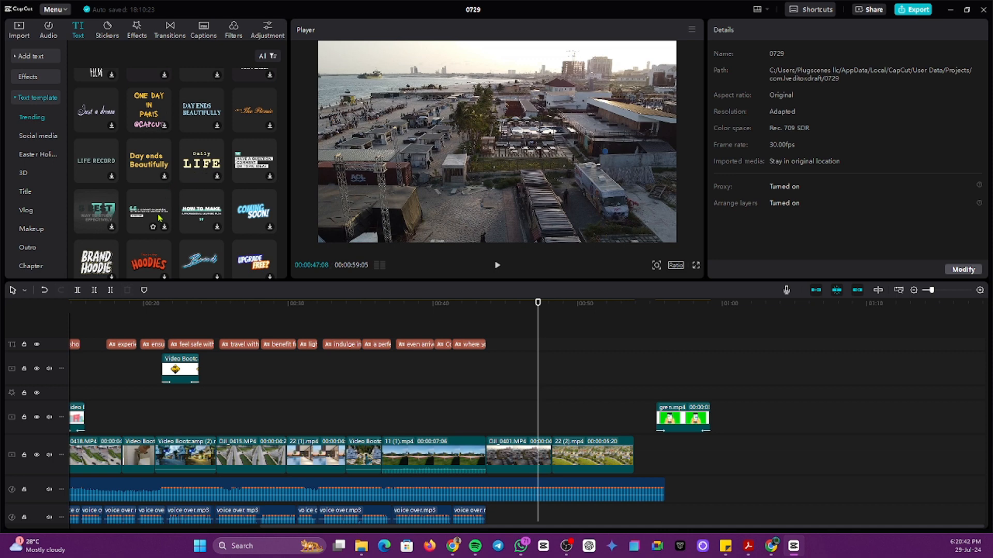
scroll(124, 199, down, 3)
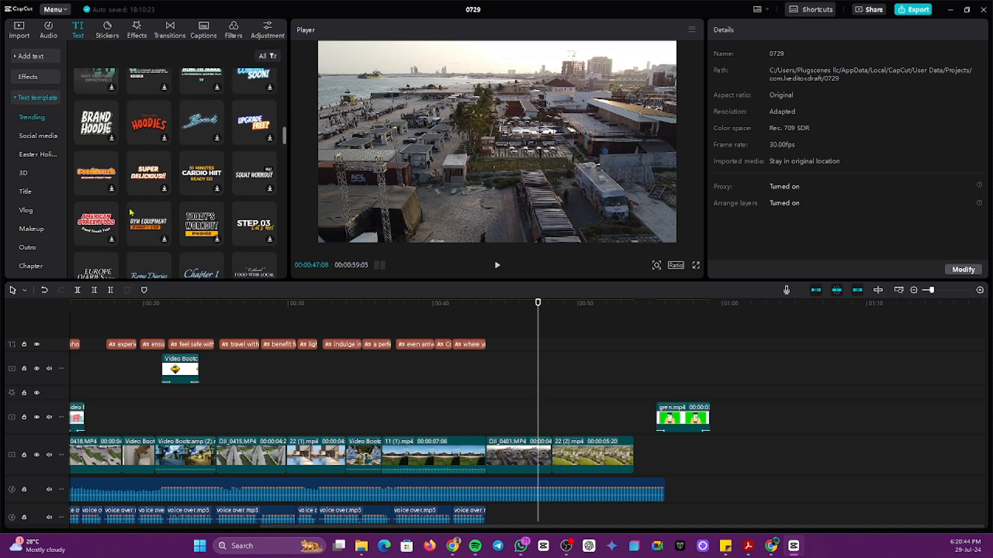
scroll(140, 183, down, 2)
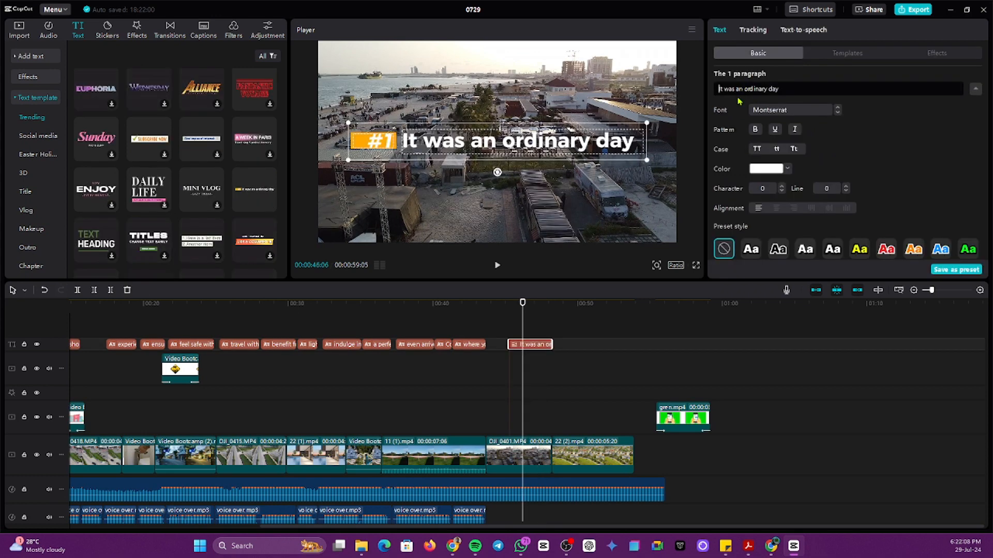
Step: Replace the title wording with 'Contact Us' so it reads '#1 Contact Us'
click(784, 90)
drag(788, 88, 713, 95)
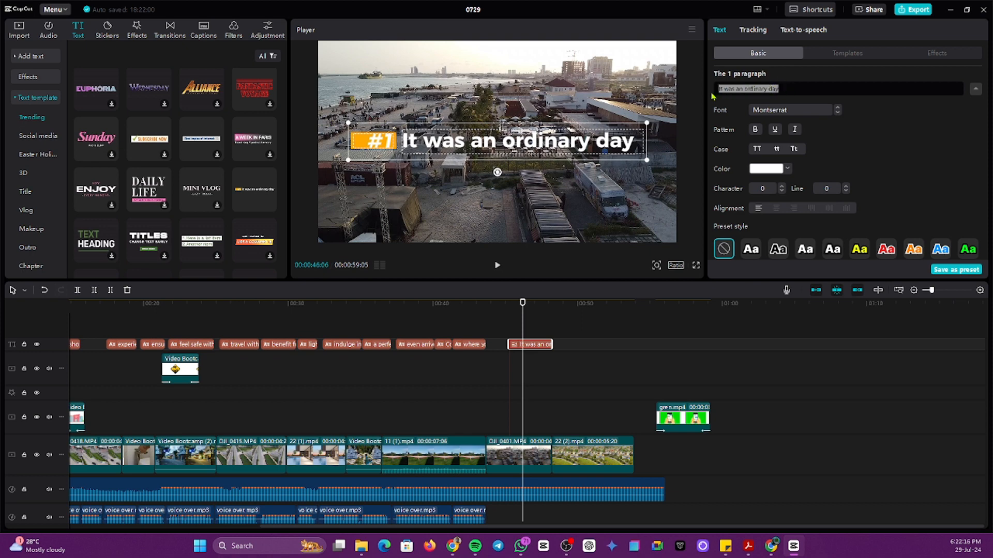
text(Contact)
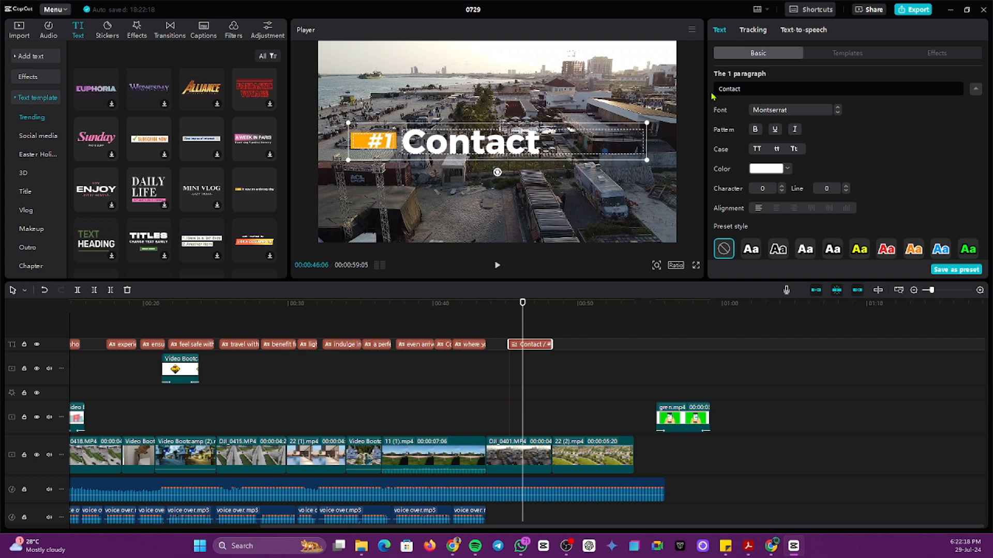
text( Us)
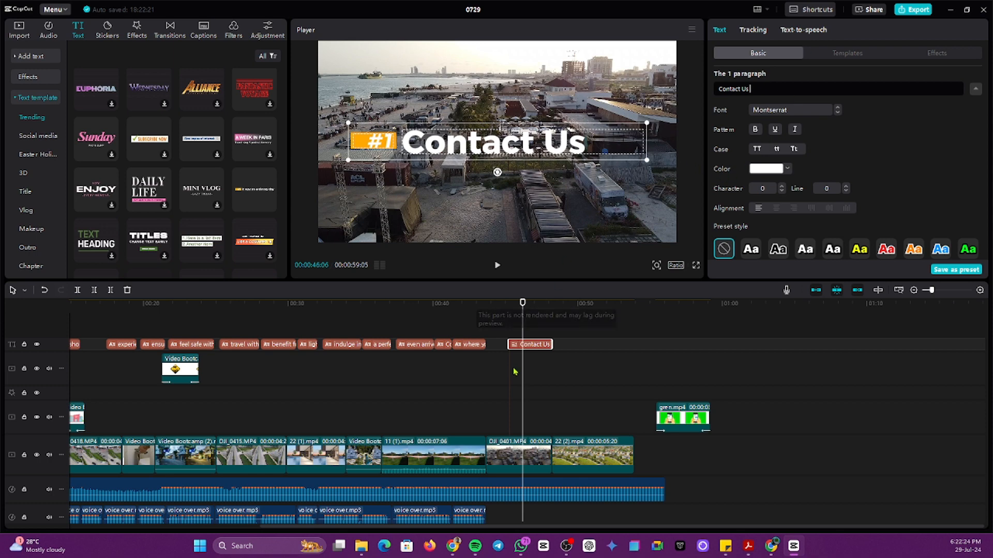
Step: Lengthen the Contact Us title clip on the timeline and scroll the template list
drag(552, 346, 604, 346)
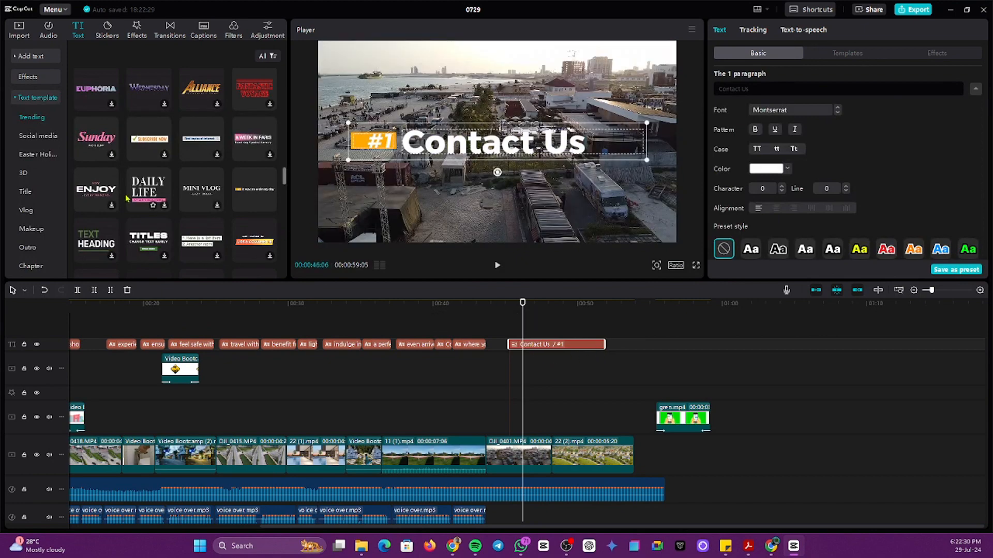
scroll(123, 105, up, 1)
scroll(130, 101, up, 10)
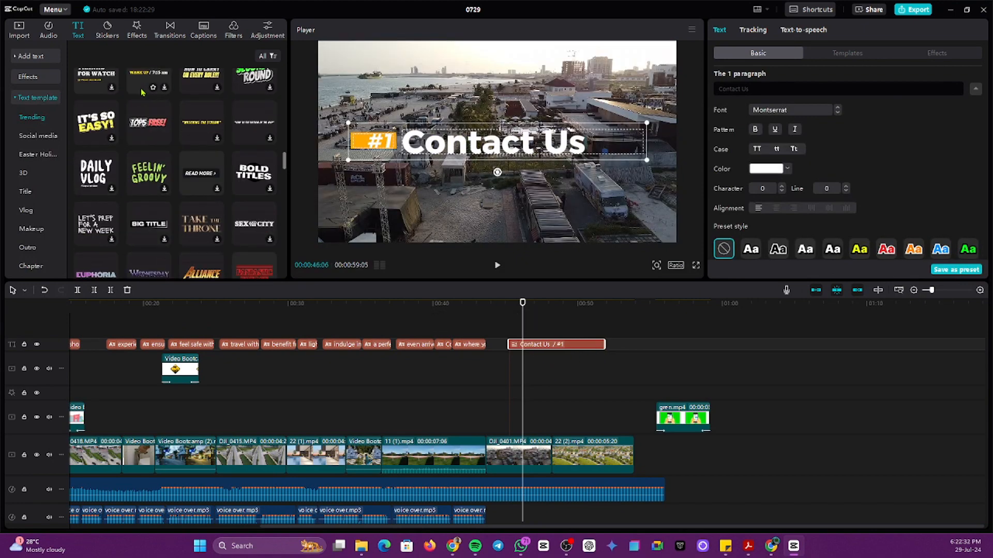
scroll(144, 92, up, 8)
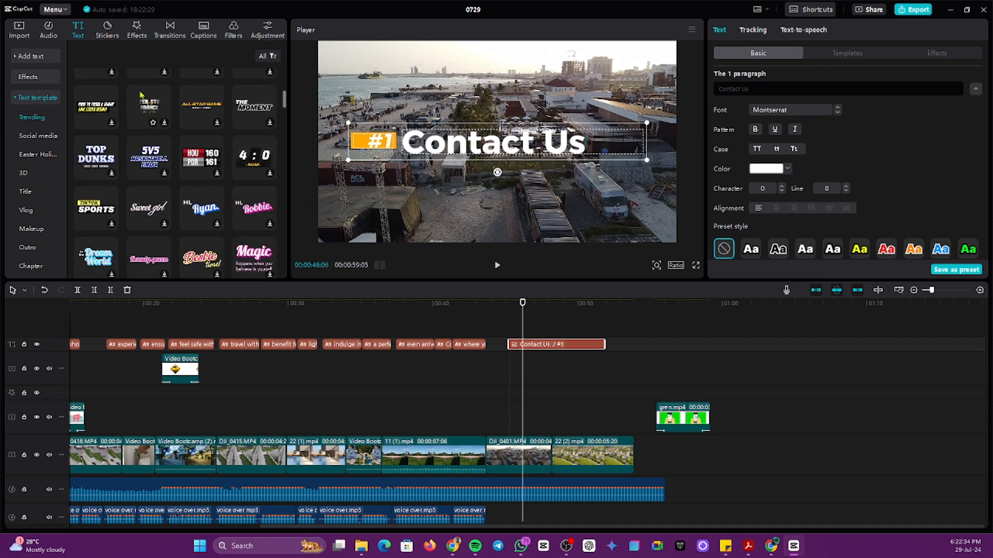
scroll(154, 156, up, 1)
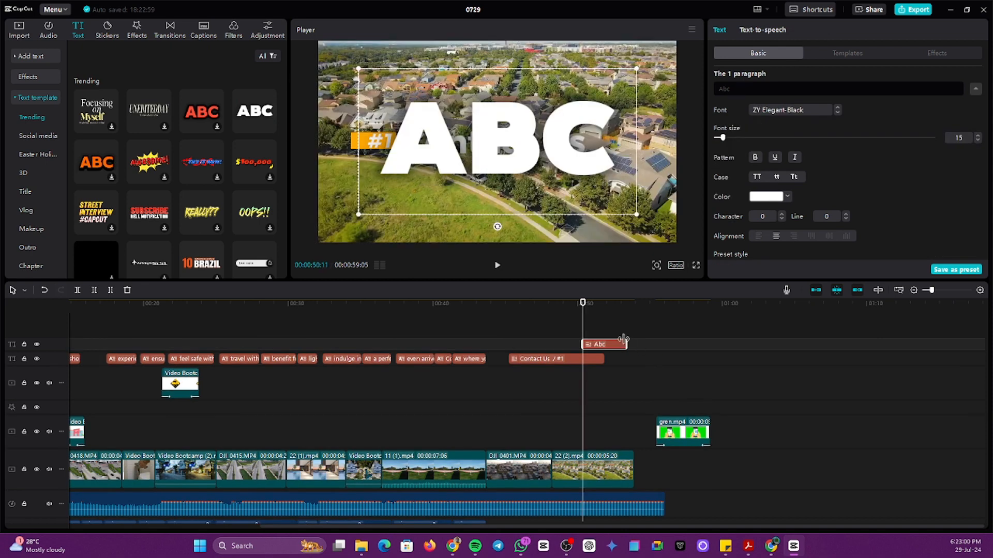
Step: Move the ABC clip to a track under the title, shrink the ABC text, and place it beneath '#1 Contact Us'
drag(610, 346, 573, 366)
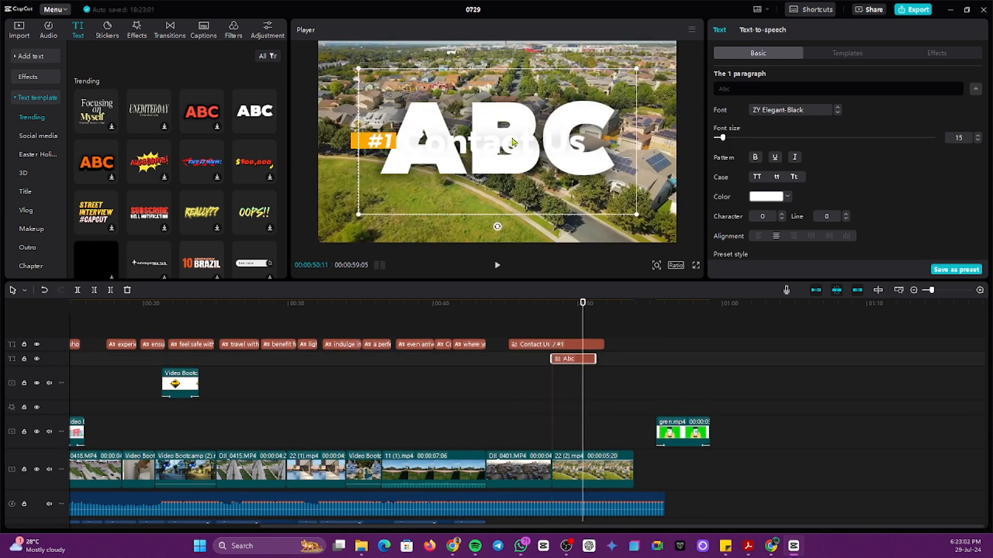
drag(637, 69, 558, 110)
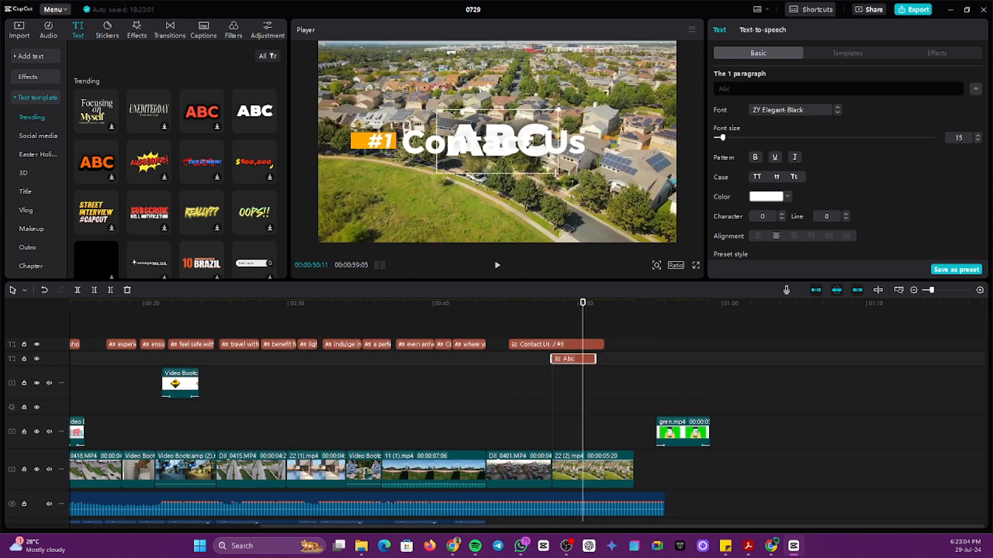
drag(527, 166, 482, 219)
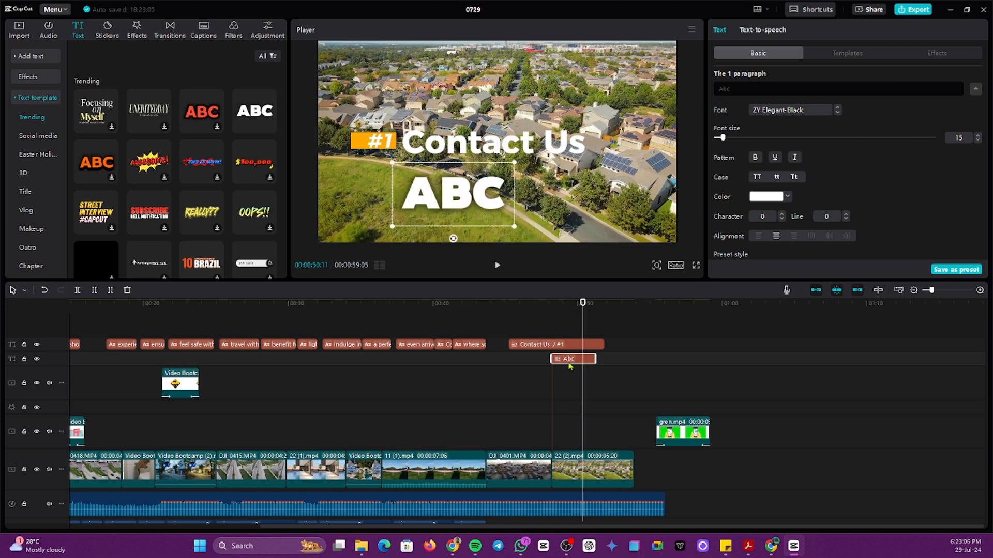
drag(571, 360, 556, 383)
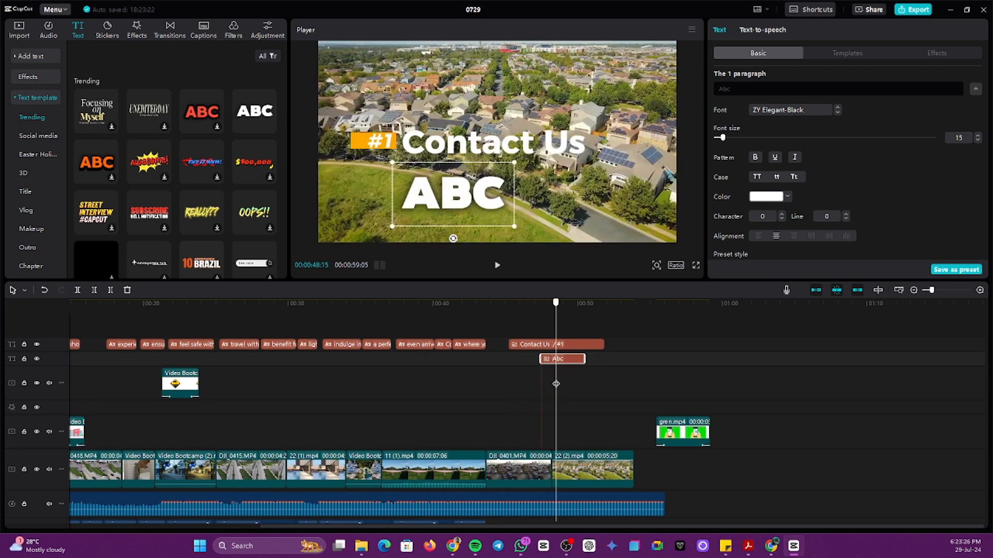
drag(452, 195, 500, 181)
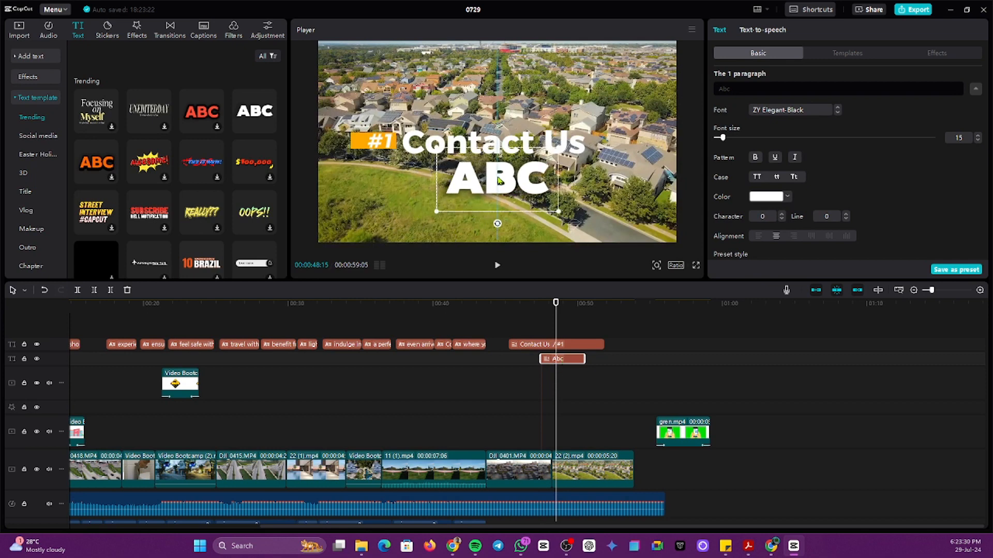
Step: Raise the '#1 Contact Us' title slightly and move the ABC text up beneath it
click(418, 140)
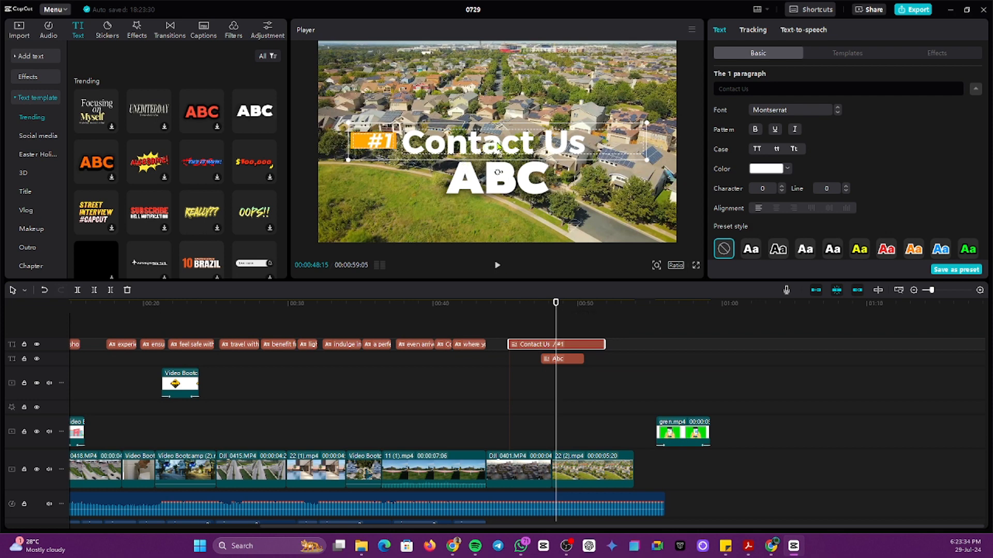
drag(493, 148, 495, 139)
click(503, 192)
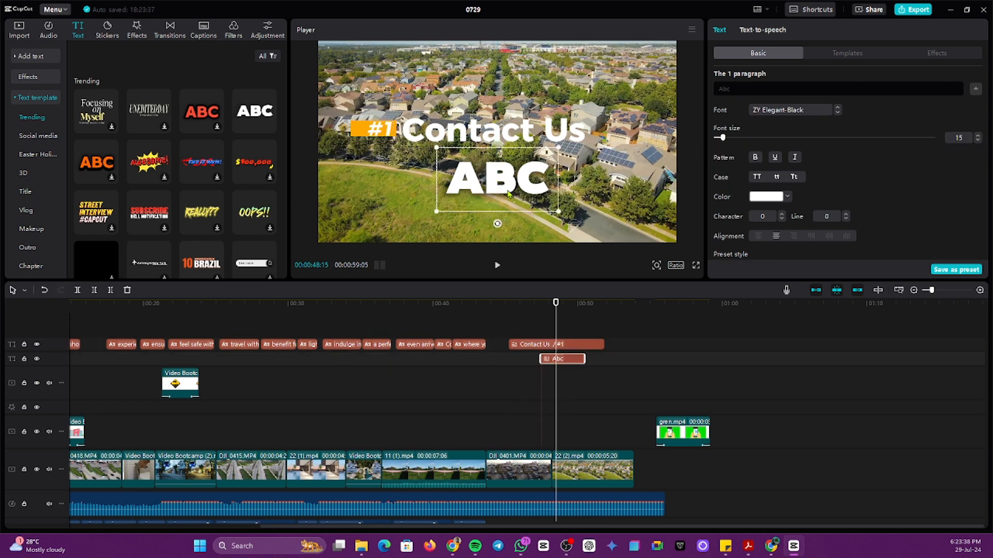
drag(508, 193, 508, 181)
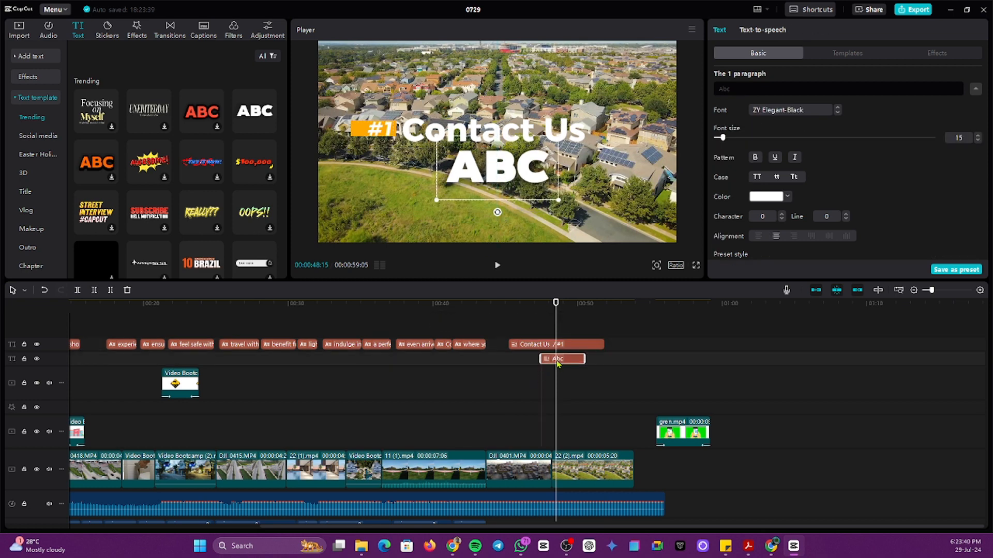
Step: Replace the 'Abc' placeholder with the contact phone number and scale it down
drag(736, 88, 716, 90)
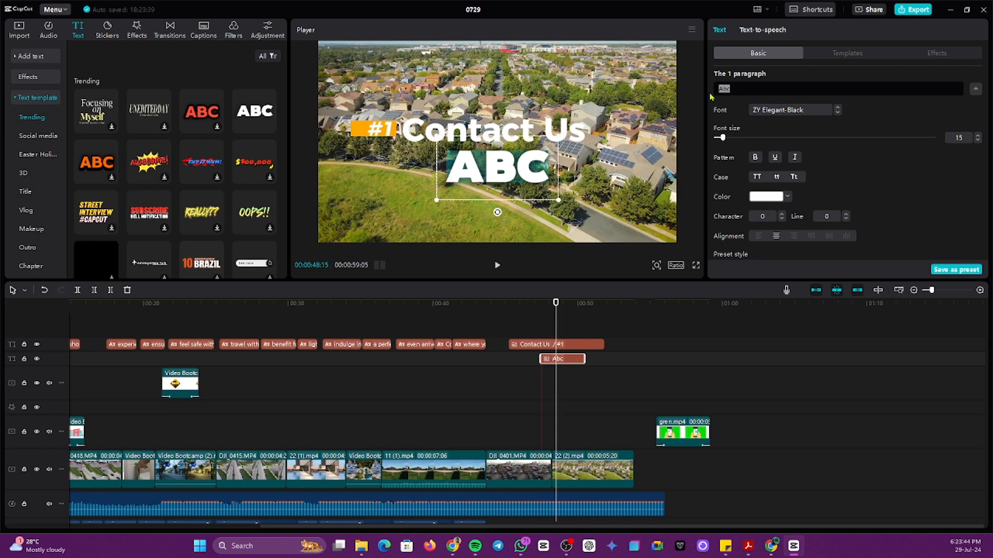
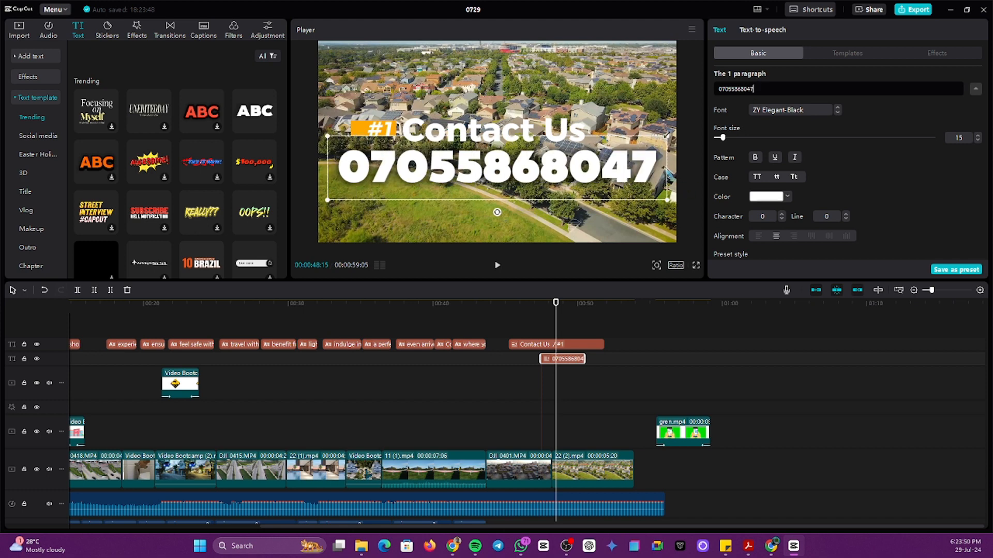
drag(667, 137, 575, 154)
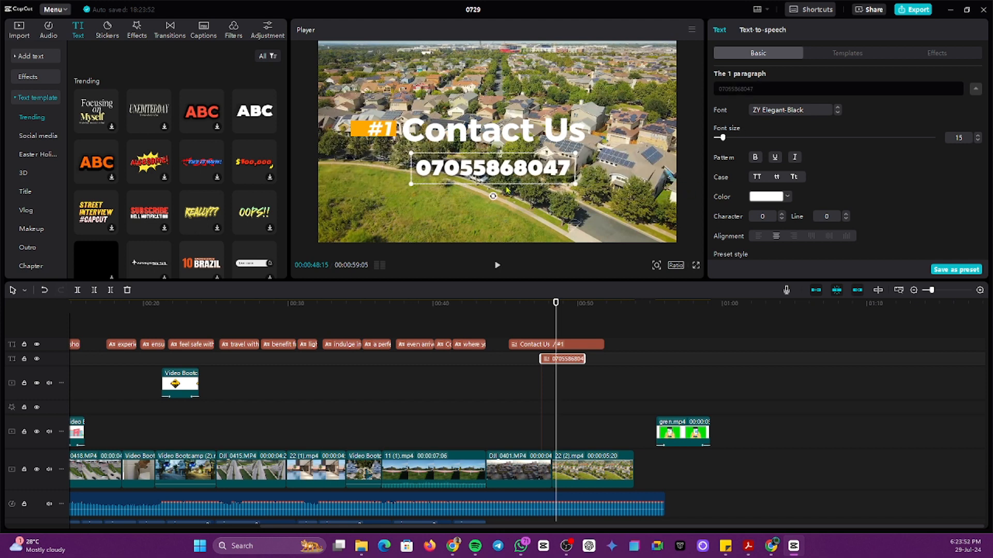
Step: Centre the phone-number text directly beneath the title using the snap guide
click(507, 207)
click(512, 170)
drag(499, 171, 505, 166)
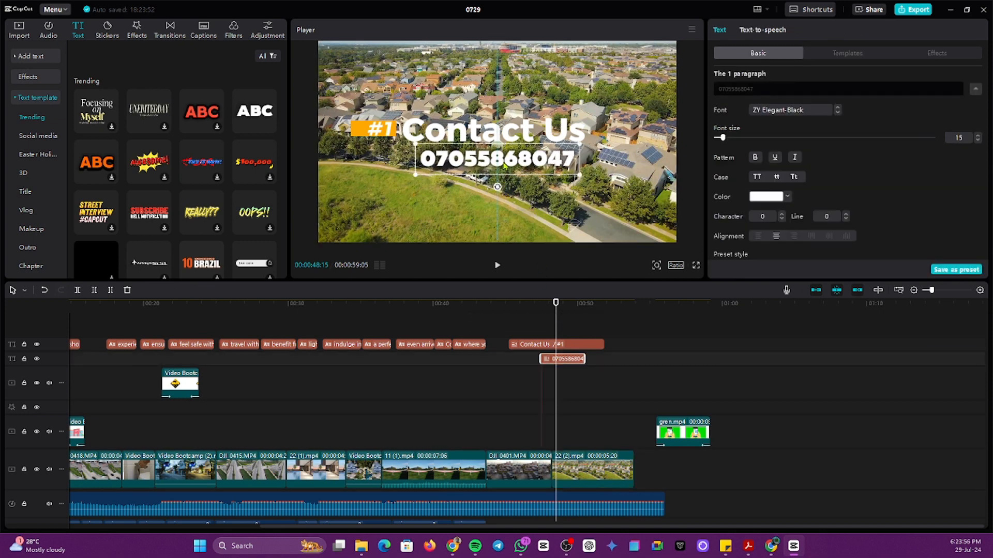
click(510, 200)
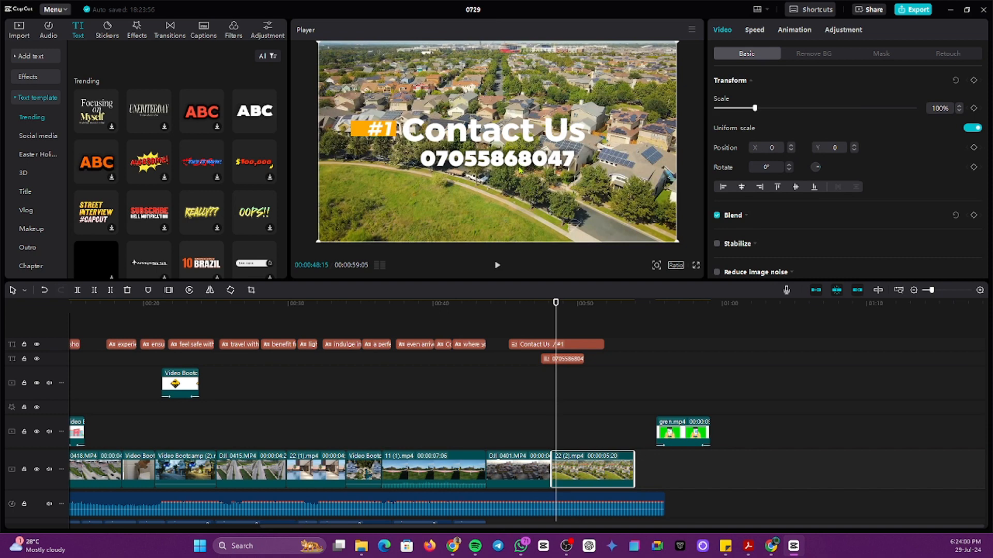
click(519, 168)
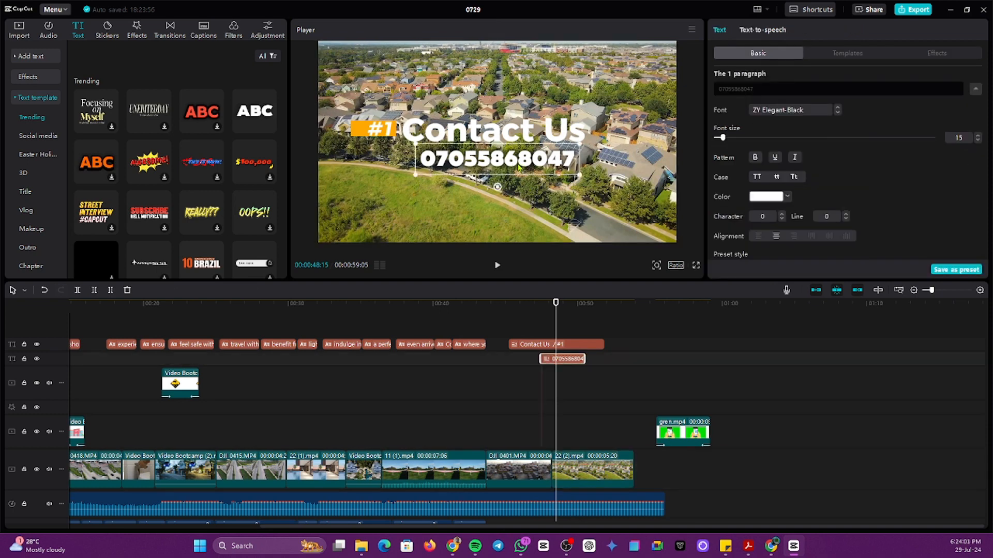
Step: Browse the Templates and Effects options for the phone number, then return the playhead to 00:44:14
click(846, 55)
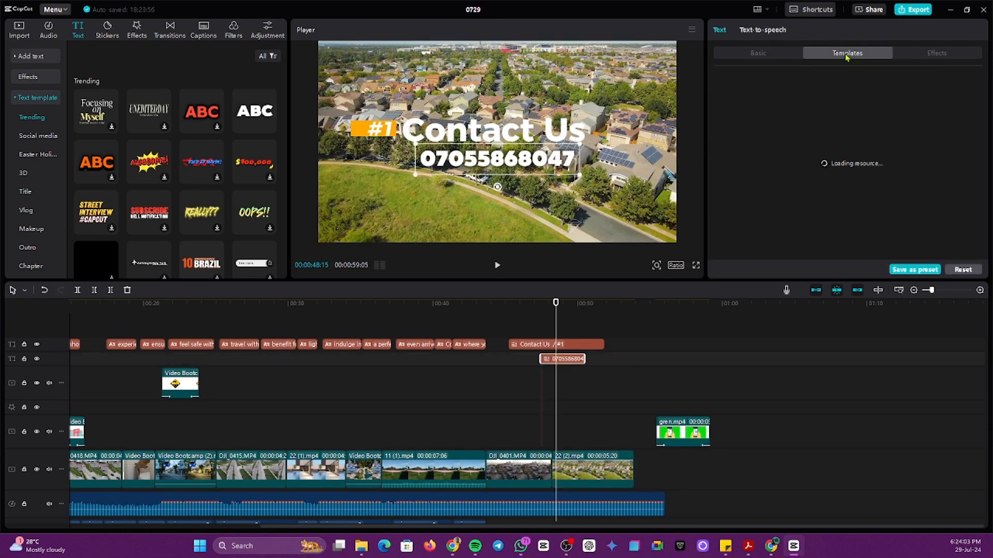
click(934, 57)
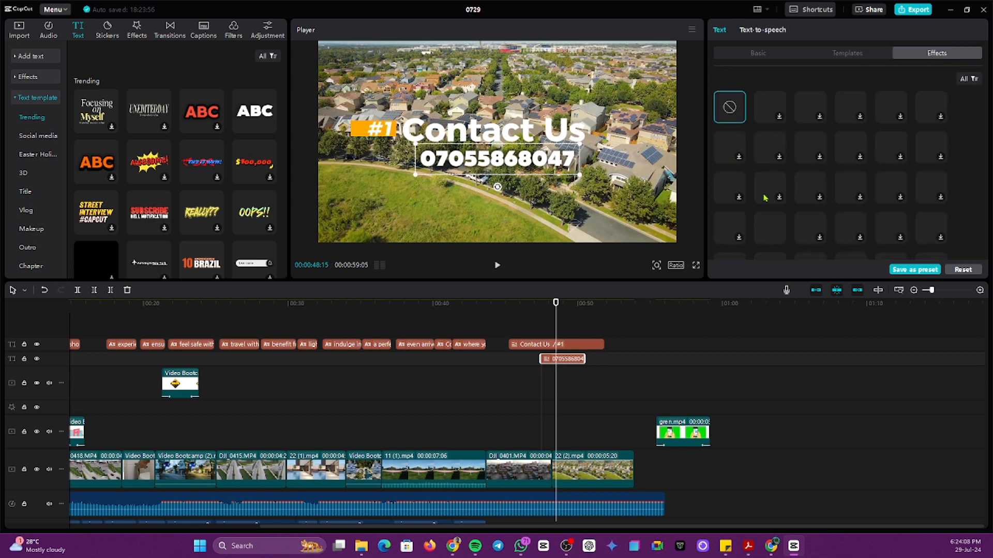
click(820, 53)
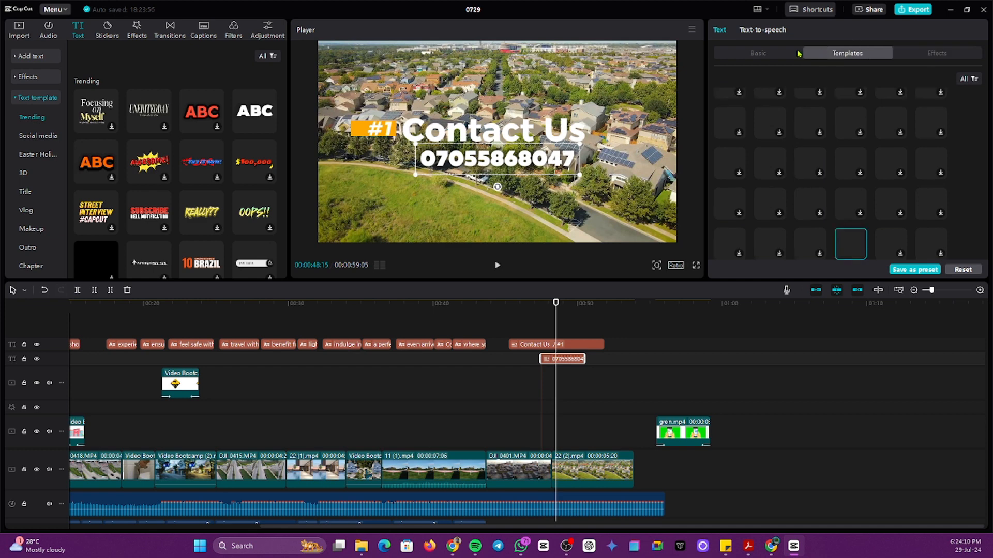
click(764, 56)
click(841, 57)
click(948, 55)
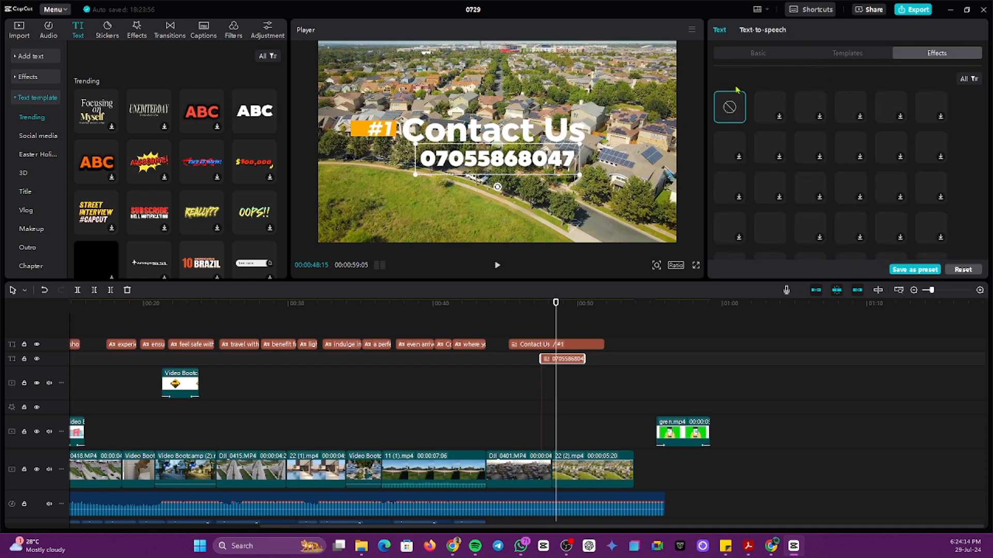
click(758, 55)
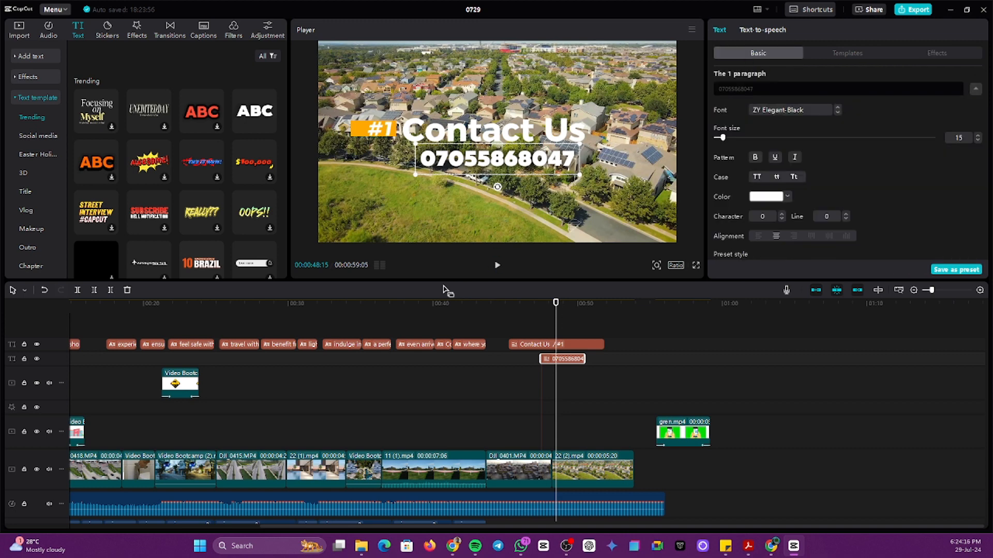
click(497, 368)
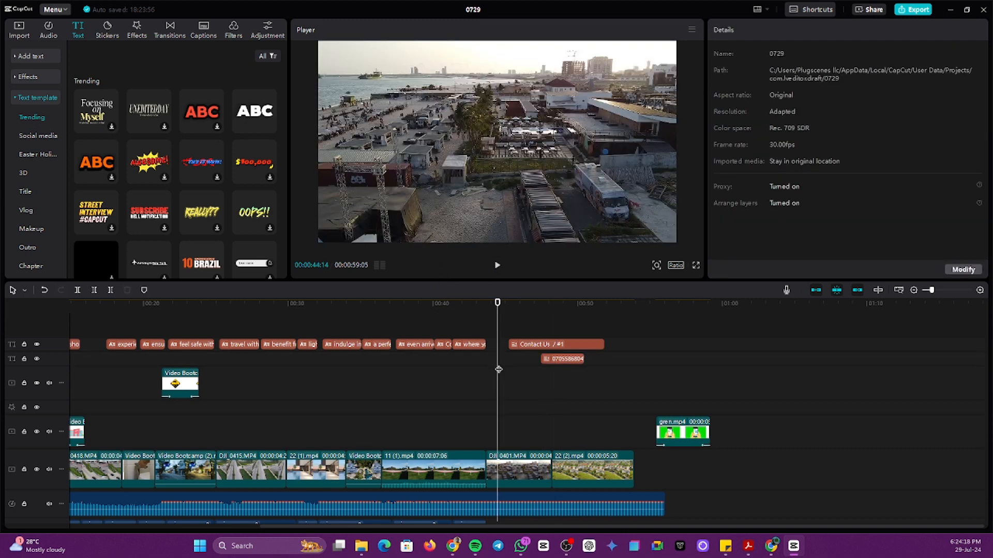
Step: Preview the title, then extend the phone-number clip to end with the '#1 Contact Us' clip
key(space)
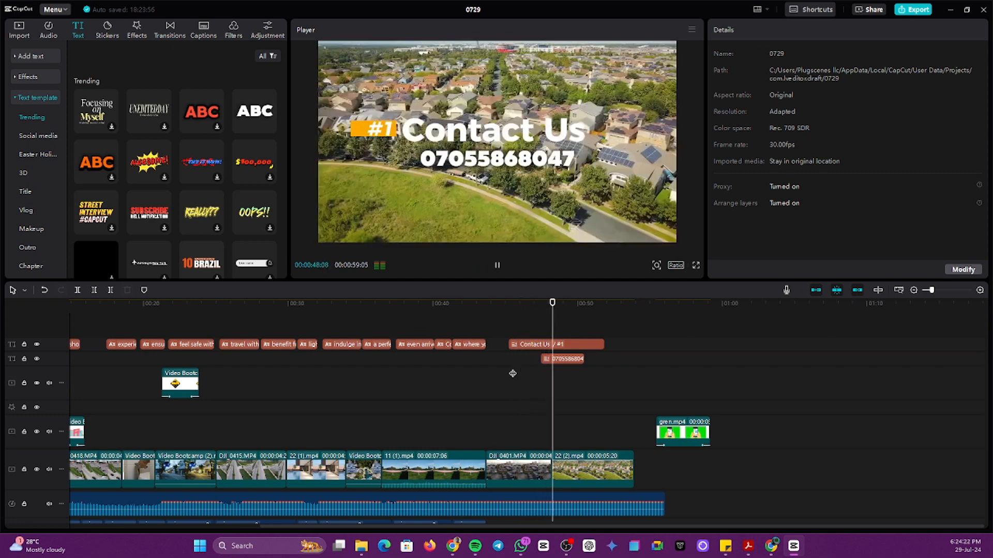
key(space)
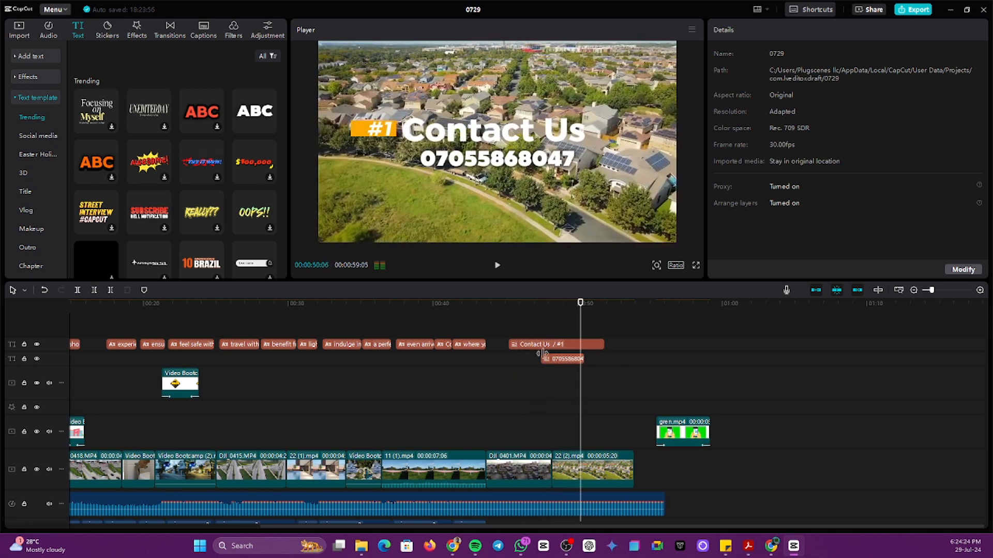
click(548, 358)
drag(587, 358, 605, 358)
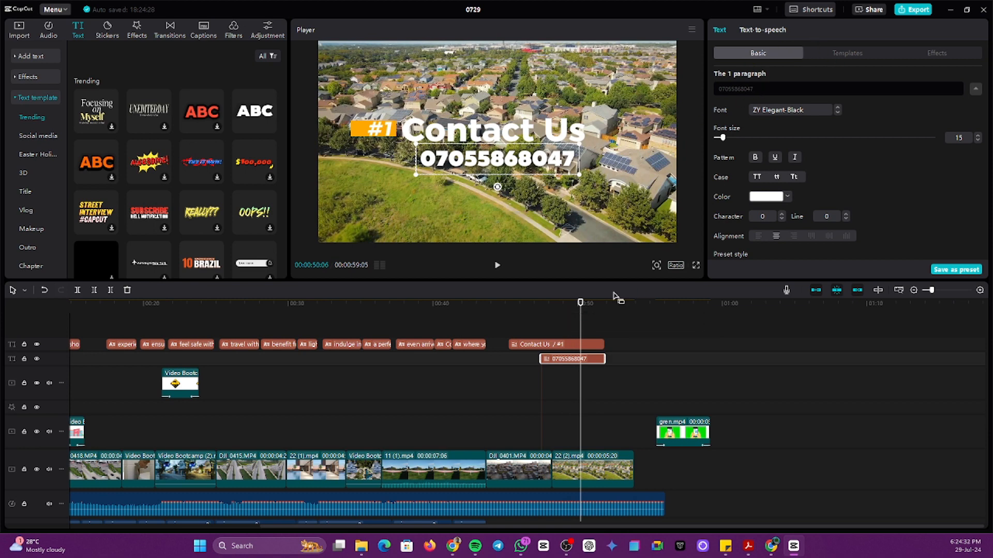
click(572, 377)
click(575, 360)
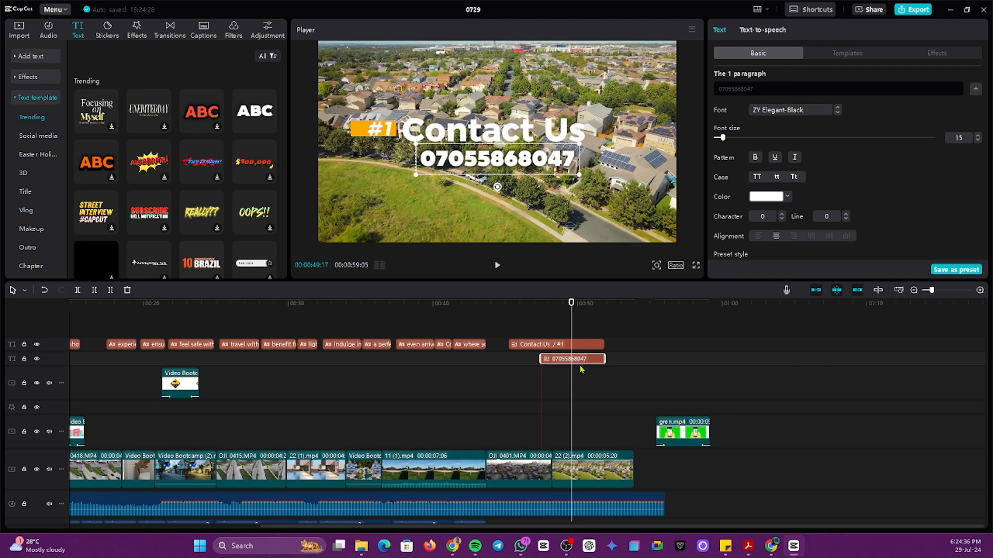
scroll(851, 150, down, 6)
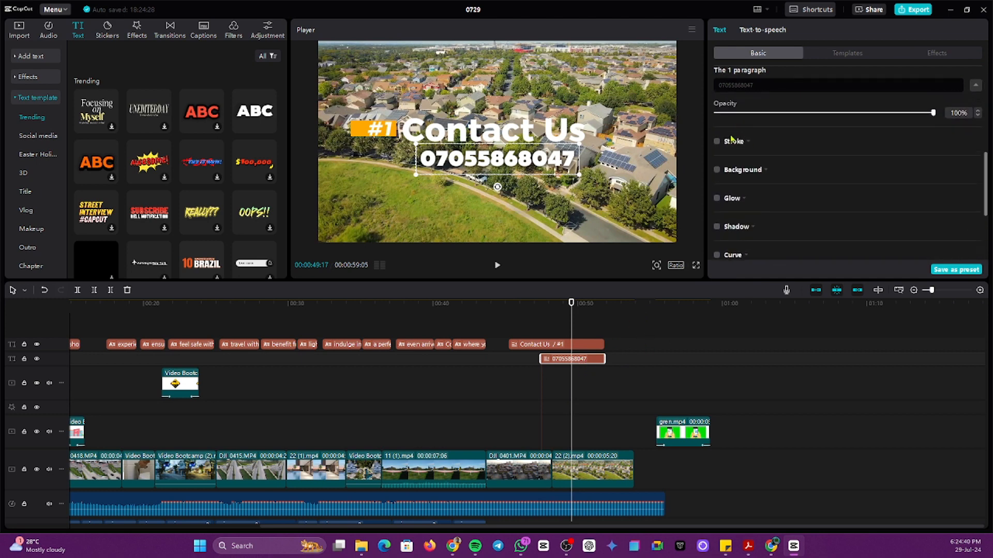
scroll(731, 156, down, 3)
scroll(730, 179, down, 1)
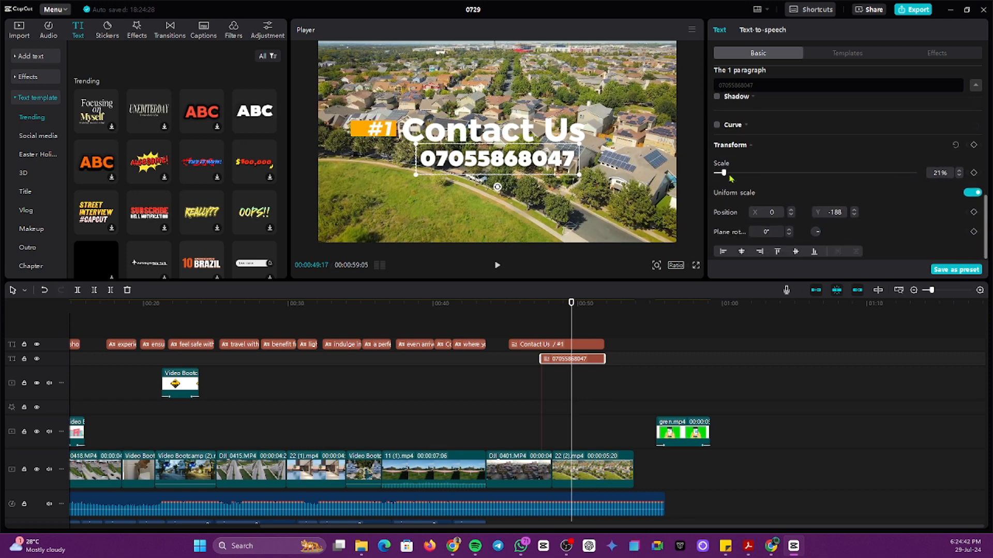
scroll(743, 178, up, 2)
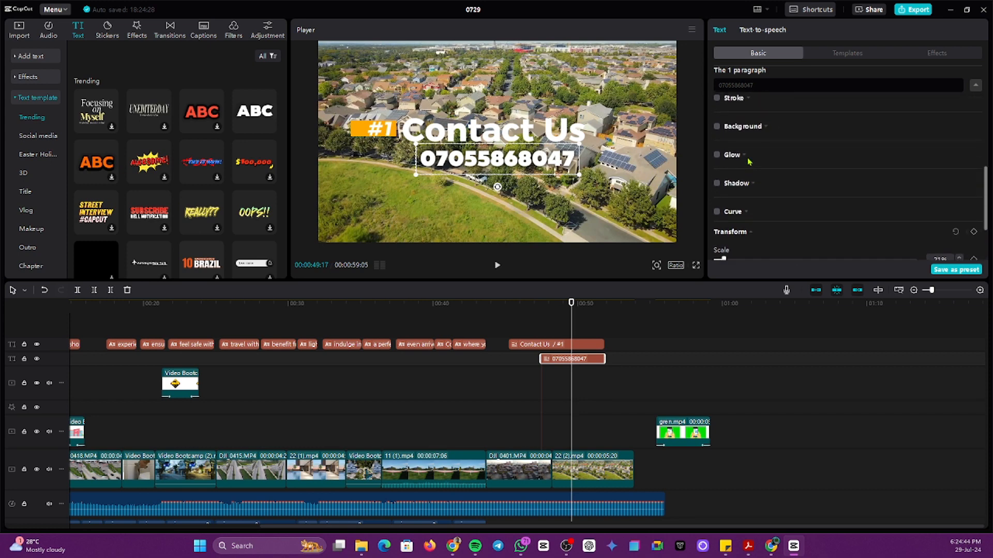
scroll(745, 188, down, 2)
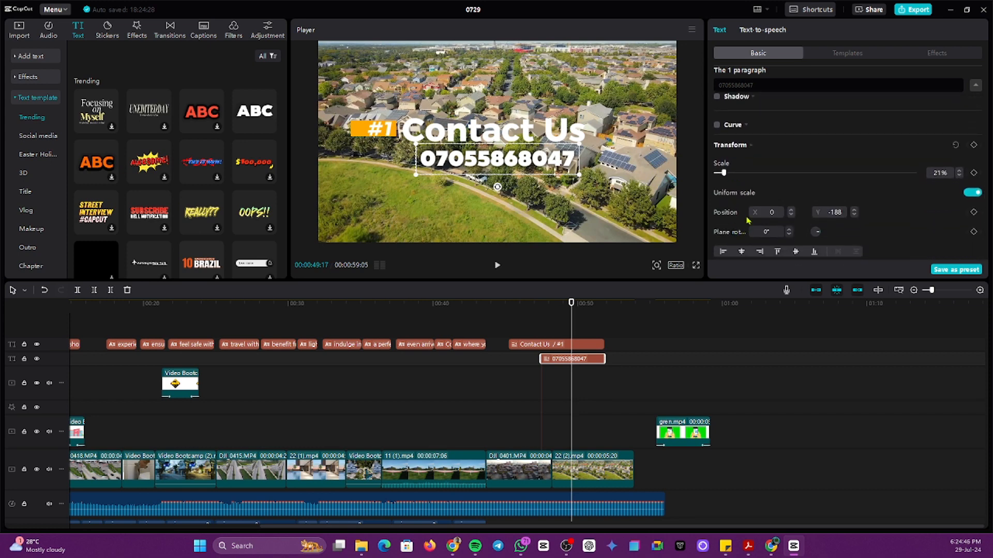
scroll(743, 170, up, 3)
scroll(743, 163, up, 3)
scroll(743, 162, down, 3)
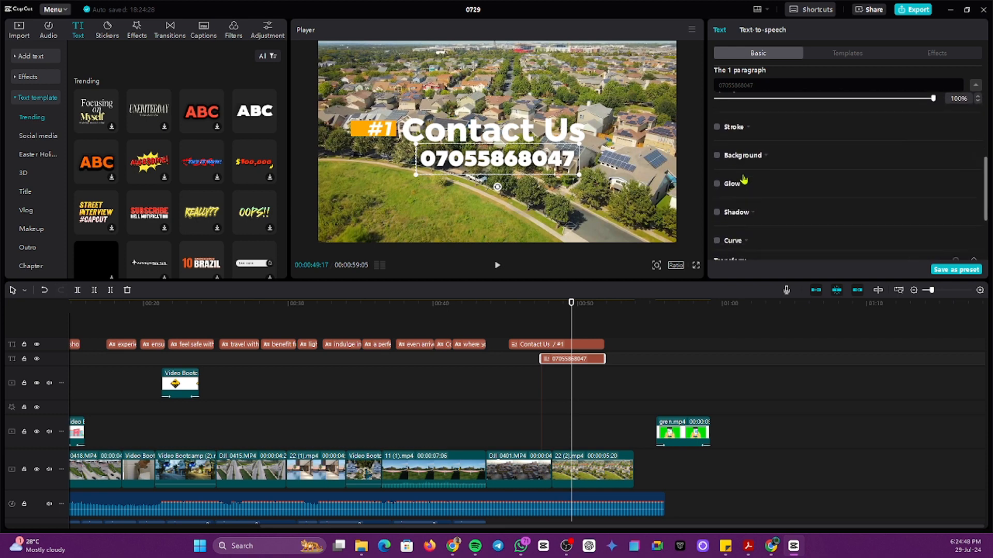
scroll(737, 184, up, 3)
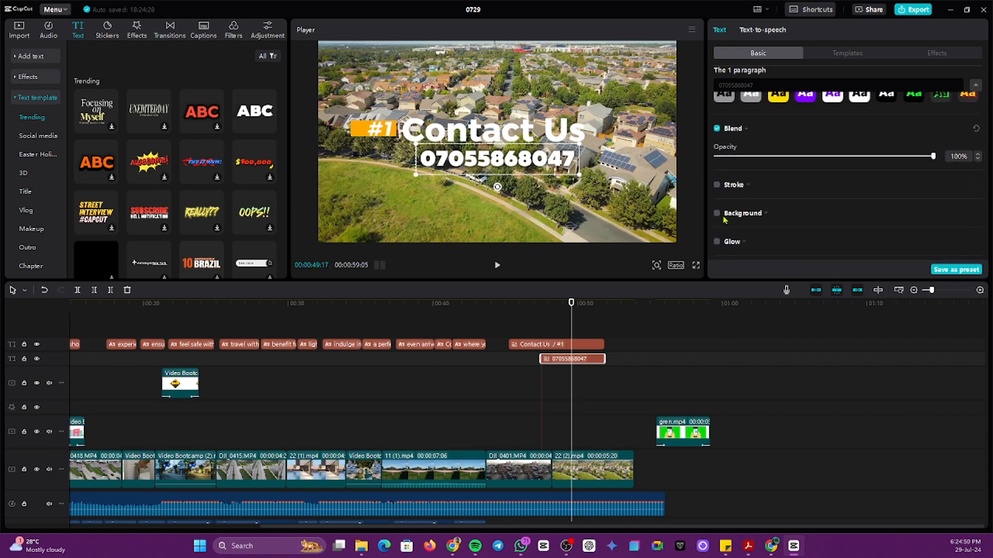
scroll(727, 212, down, 3)
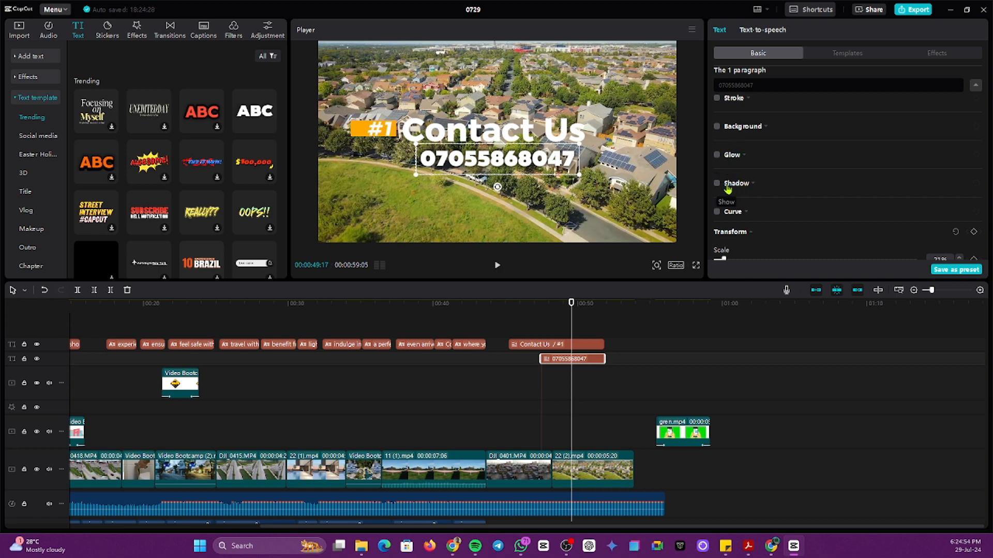
scroll(735, 197, down, 3)
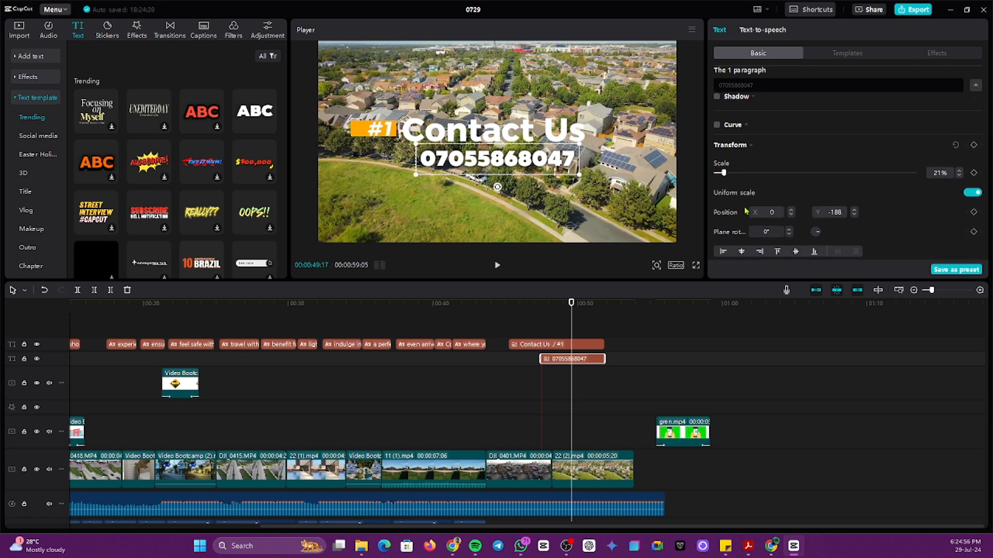
scroll(773, 207, up, 5)
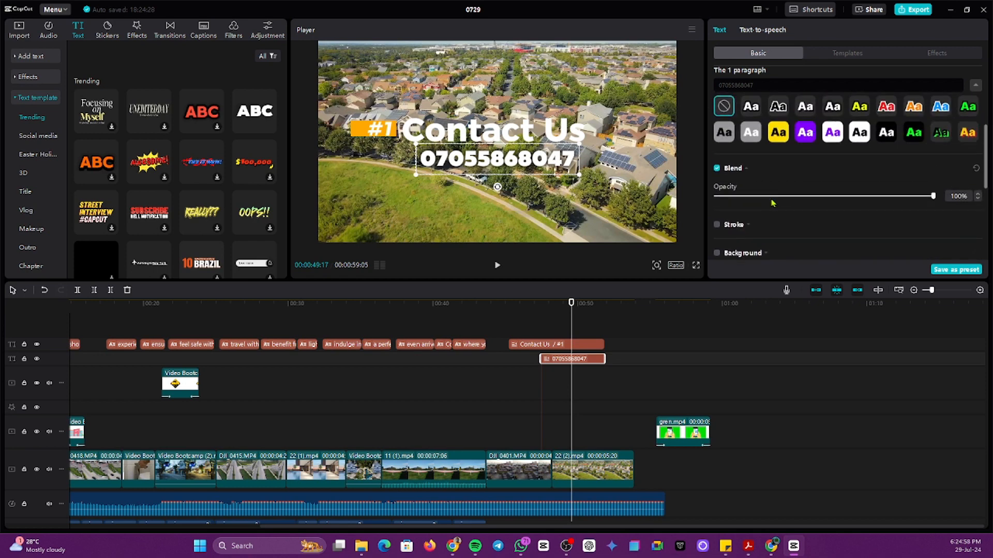
mouse_move(934, 196)
mouse_down()
mouse_move(791, 196)
mouse_move(951, 195)
mouse_up()
scroll(729, 170, up, 3)
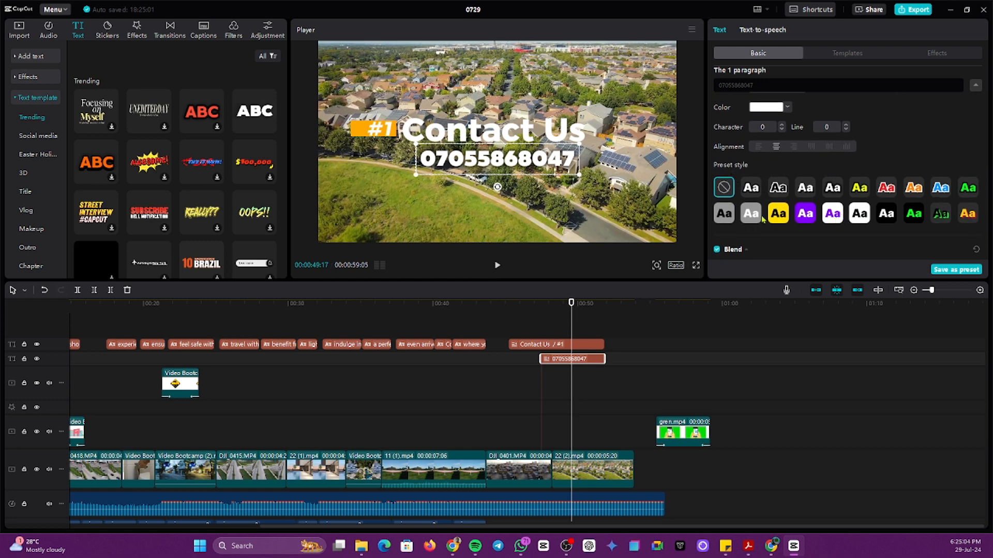
Step: Try preset styles on the phone number, then keep it plain white and left-aligned
click(778, 216)
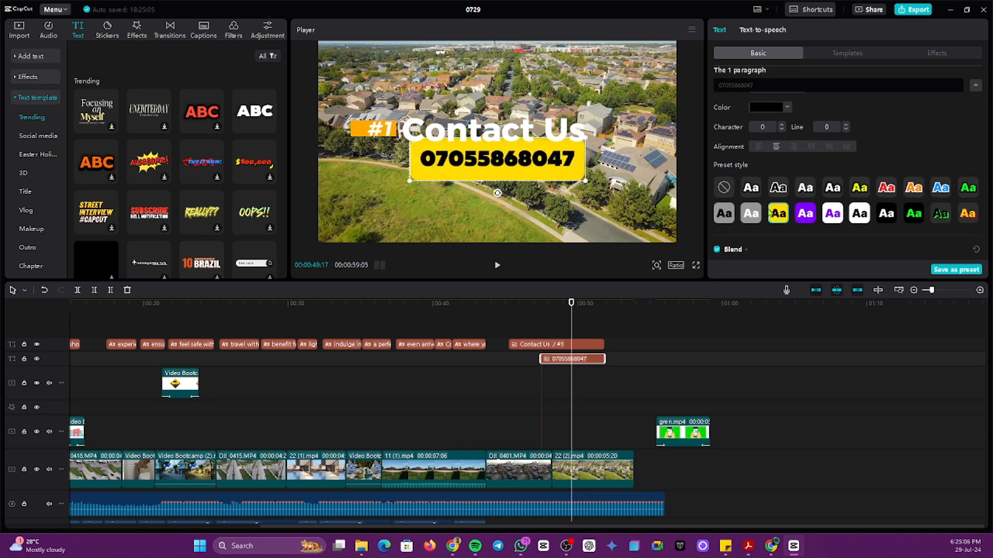
click(750, 188)
click(724, 188)
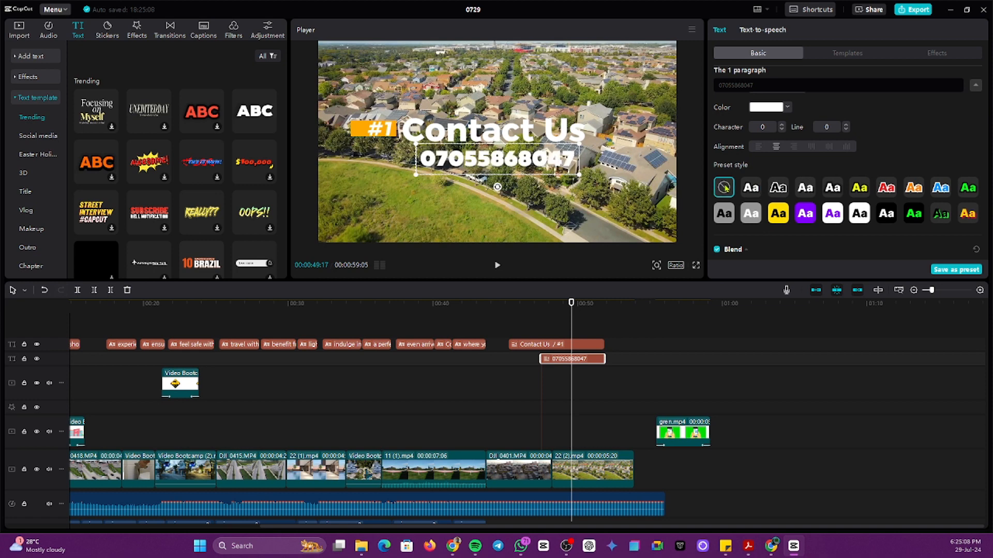
scroll(788, 144, up, 3)
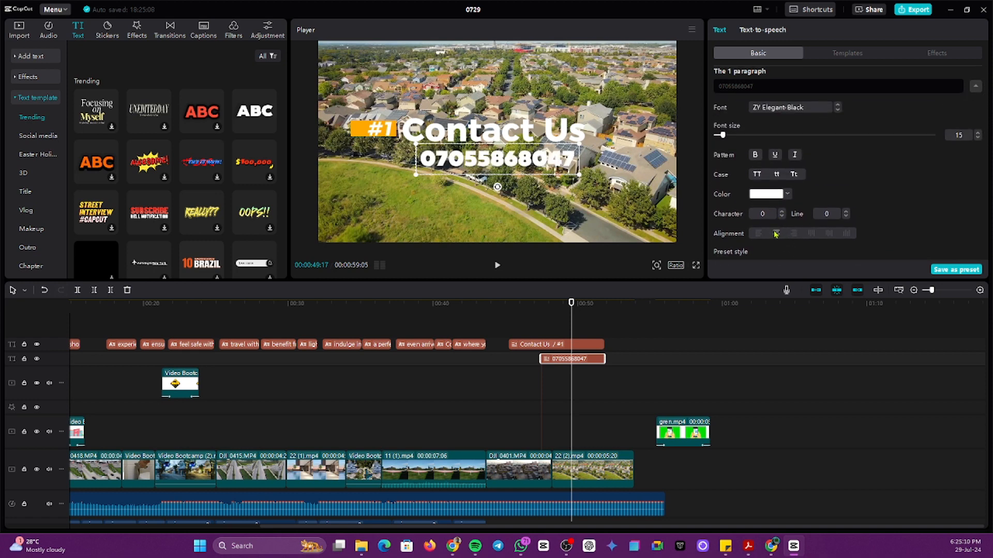
click(758, 234)
click(787, 195)
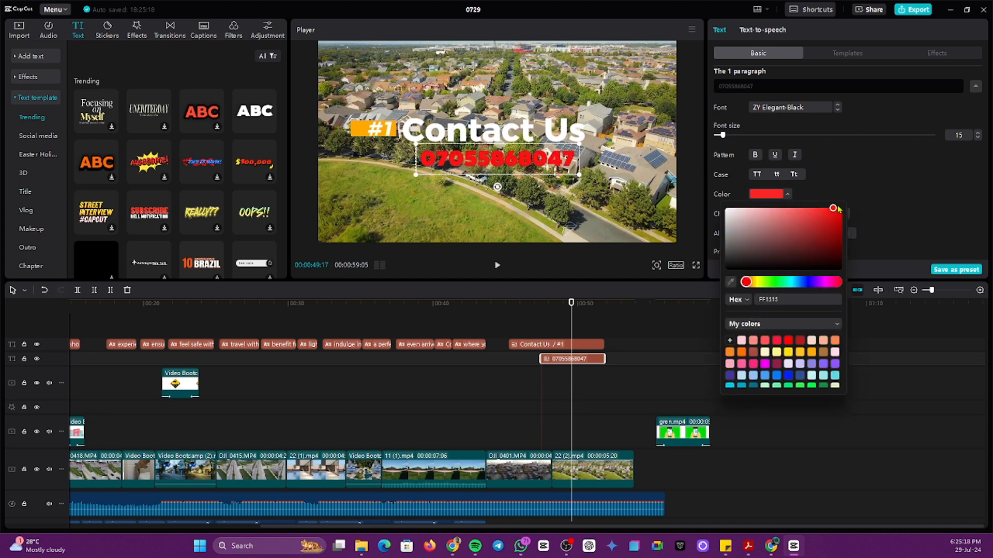
click(832, 169)
Step: Set the phone number to font size 16, keeping ZY Elegant-Black, and show the text templates
mouse_move(723, 135)
mouse_down()
mouse_move(760, 135)
mouse_move(725, 137)
mouse_up()
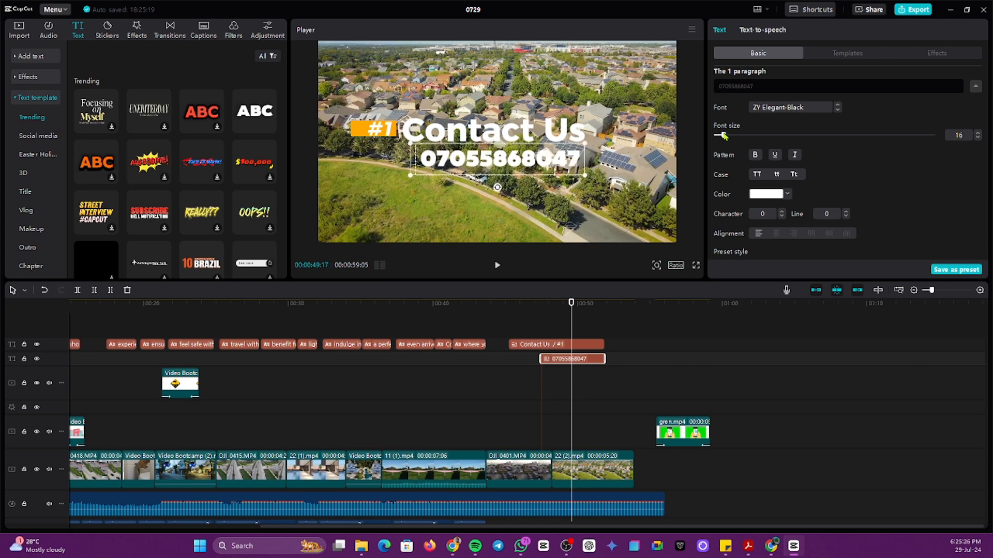
scroll(794, 145, up, 1)
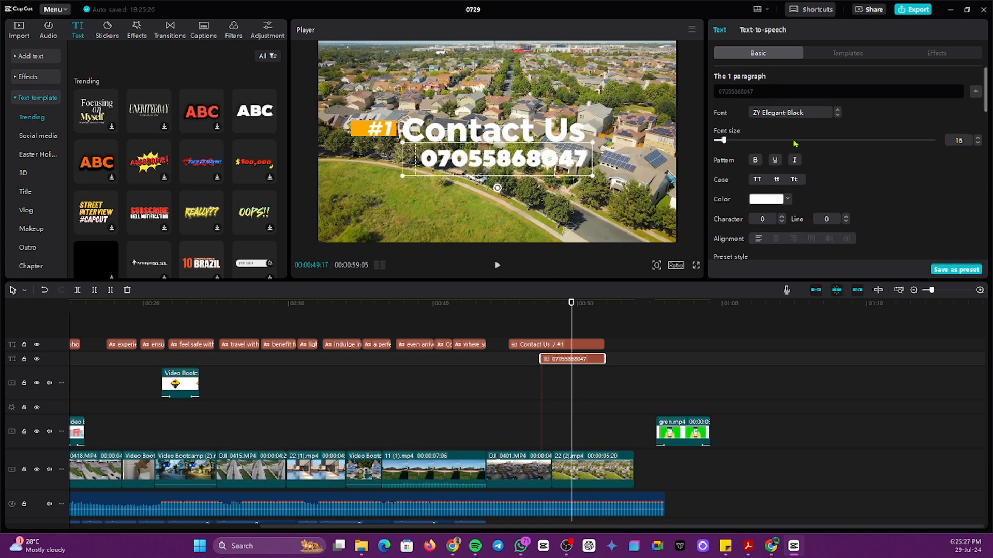
click(781, 113)
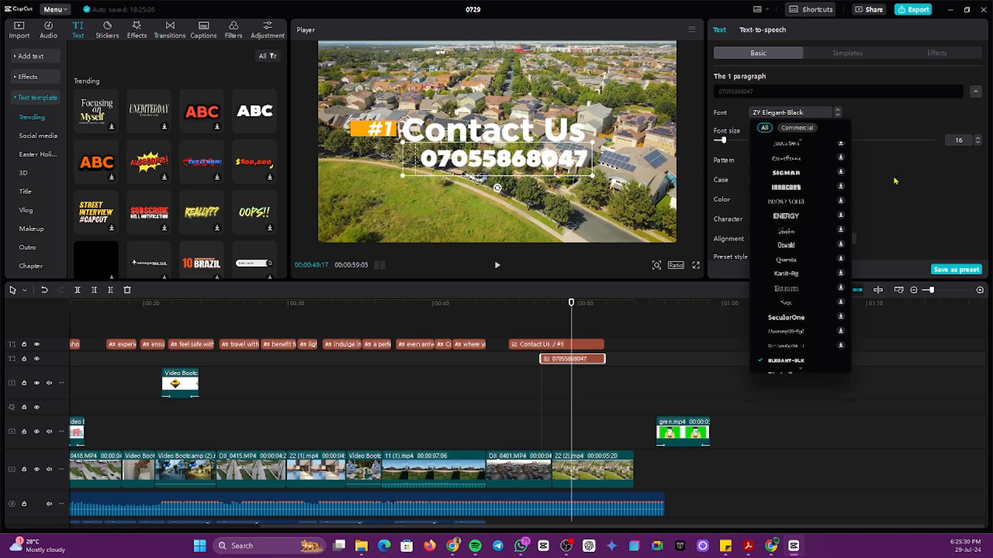
click(903, 174)
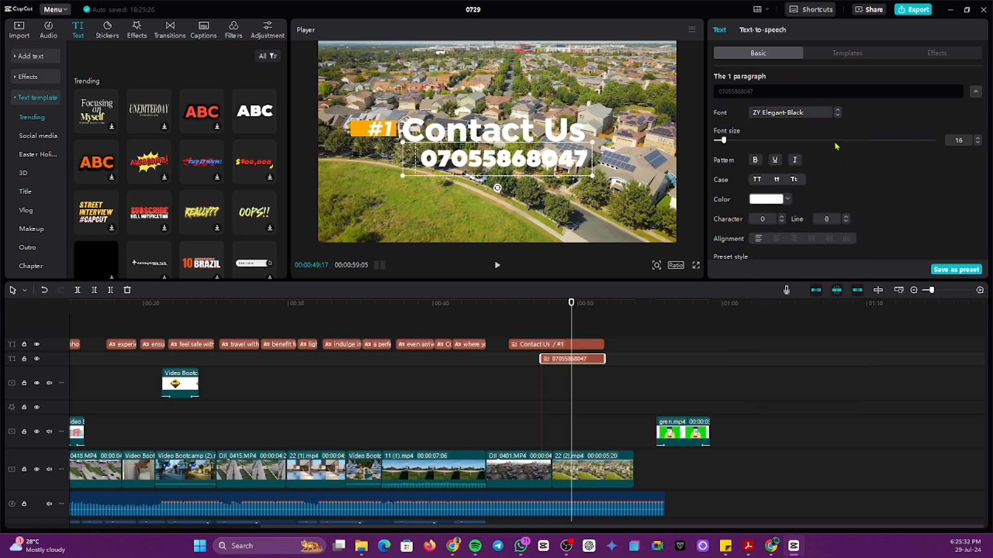
click(856, 56)
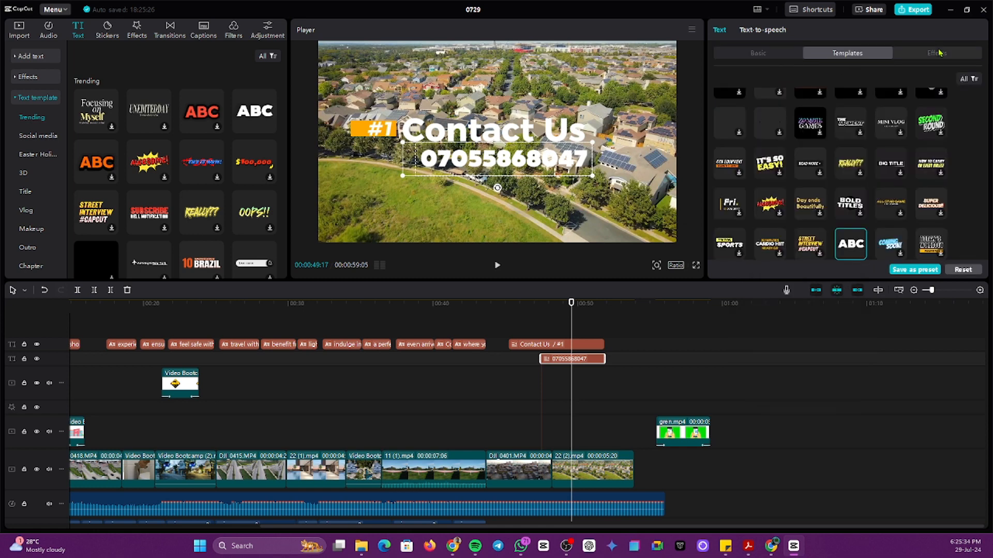
Step: Look through the text Effects styles, then go back to the Basic text settings
click(938, 54)
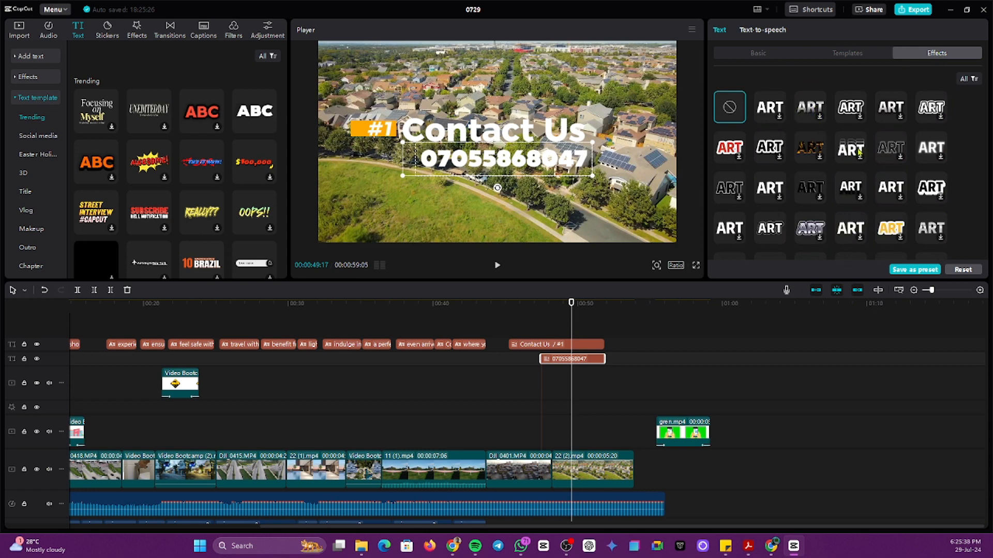
scroll(810, 228, down, 5)
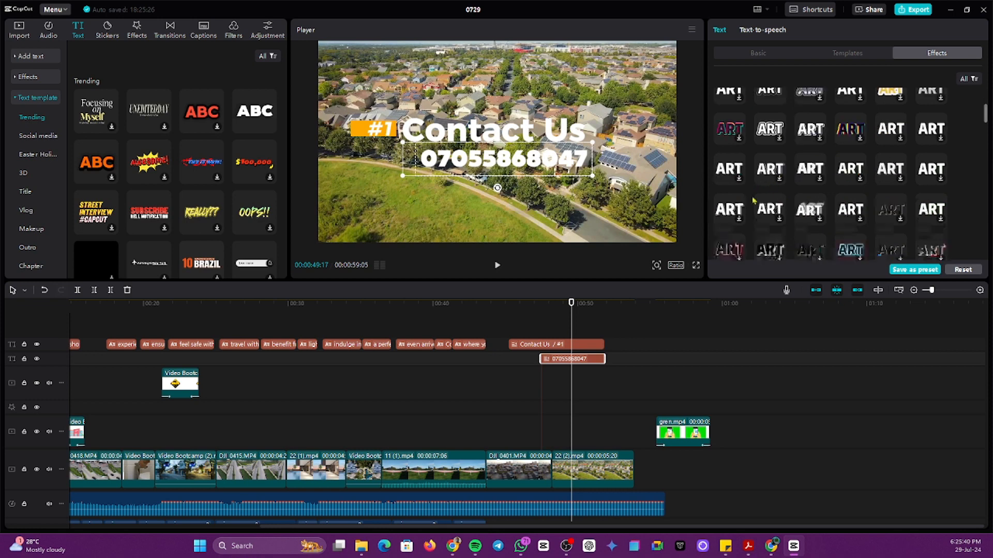
scroll(879, 227, up, 6)
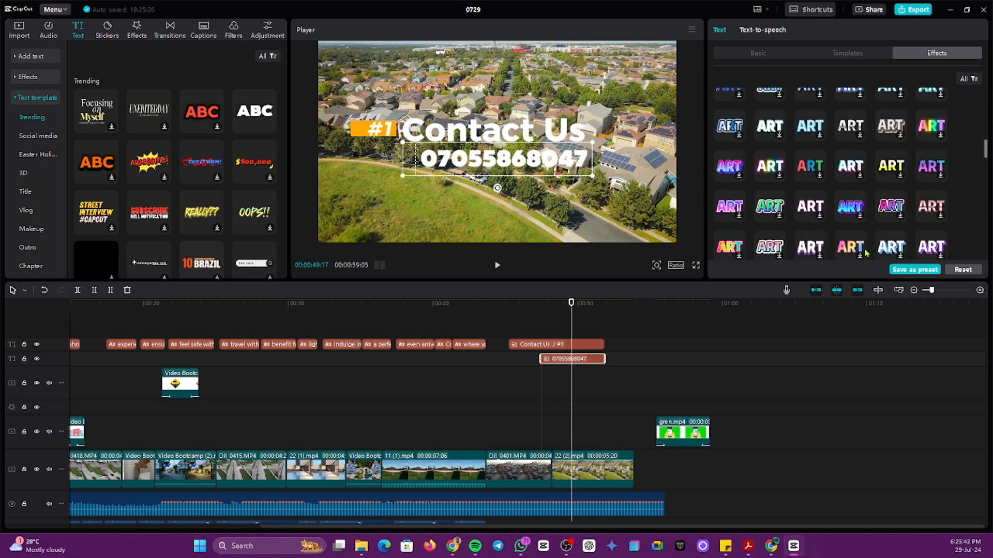
click(760, 54)
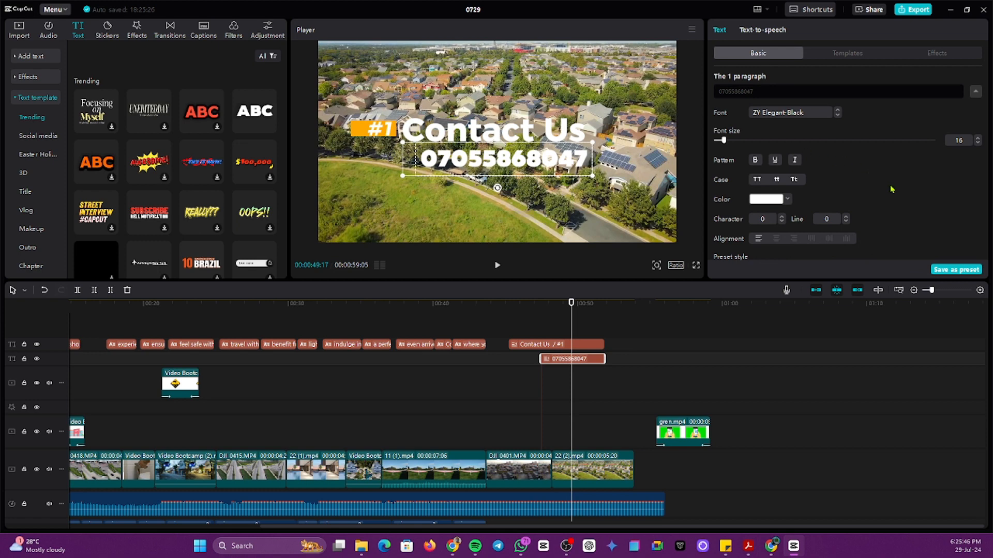
scroll(891, 189, down, 5)
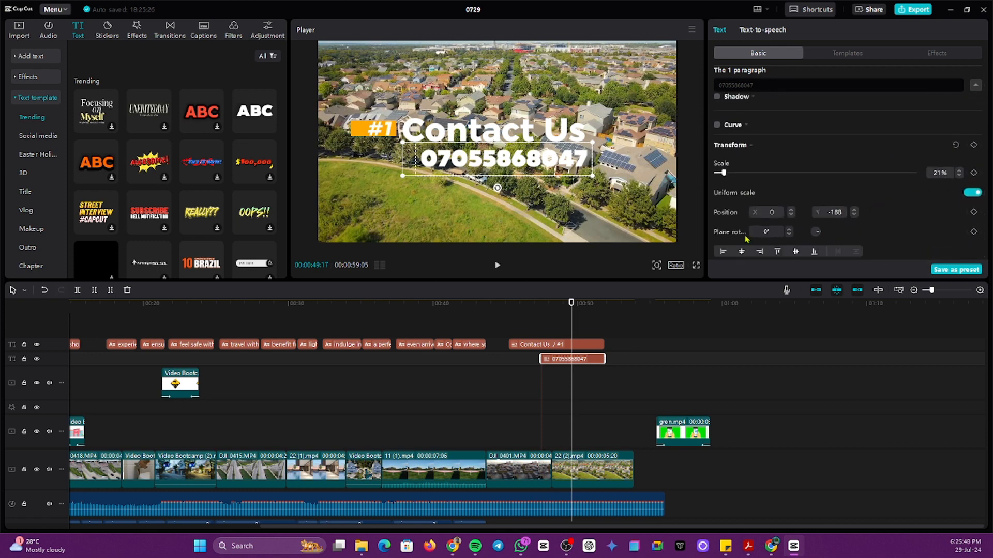
Step: Play back the ending and trim the final clip 22 (2).mp4 to about 00:04:26
click(516, 390)
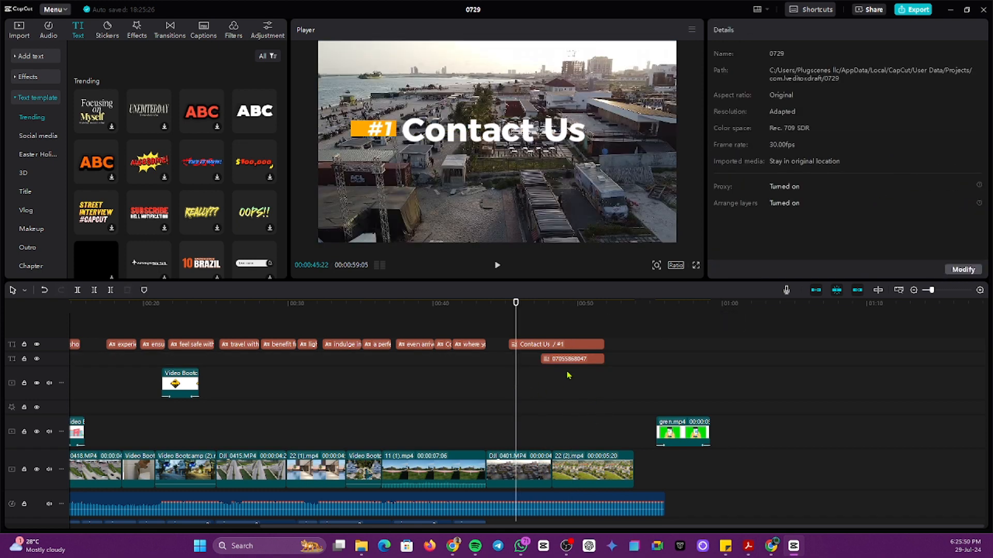
key(space)
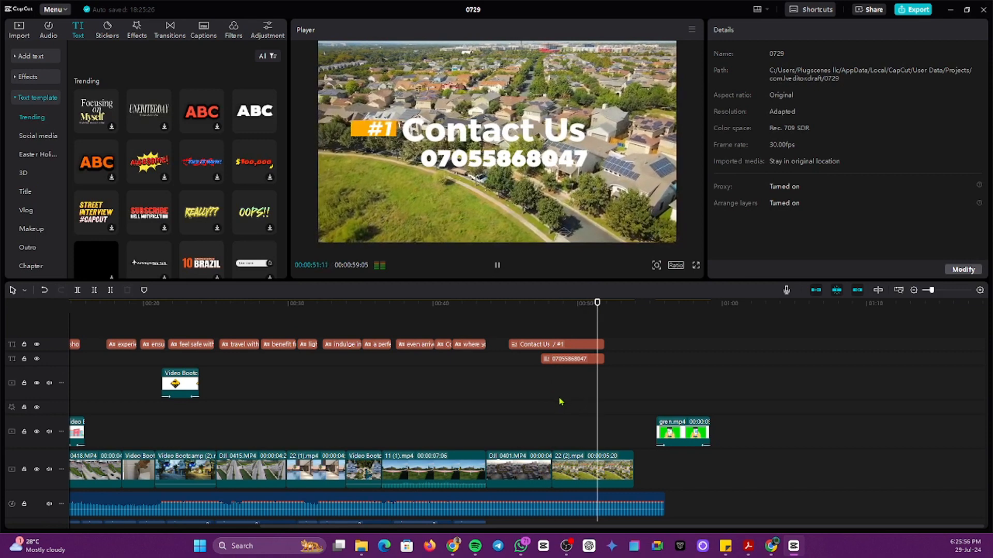
key(space)
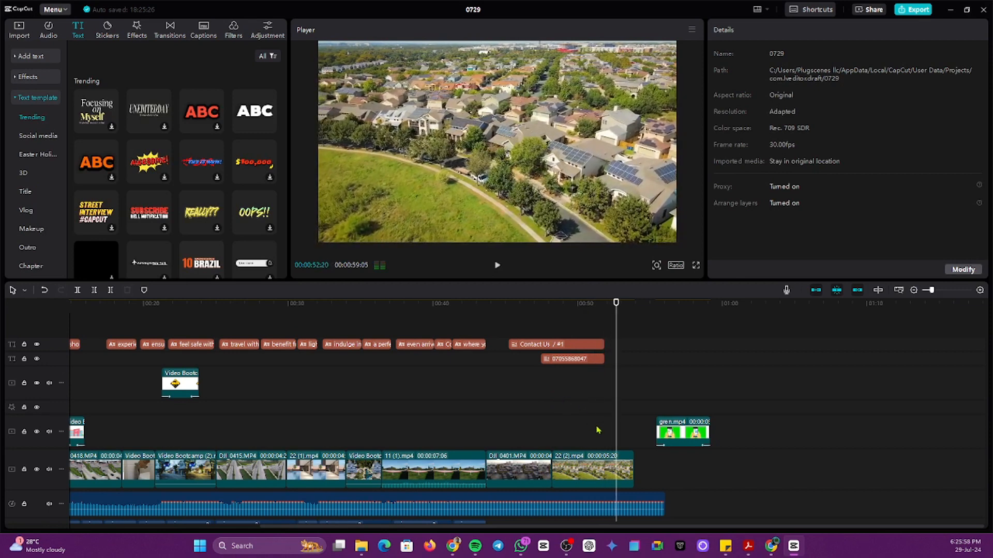
click(599, 462)
drag(633, 468, 622, 467)
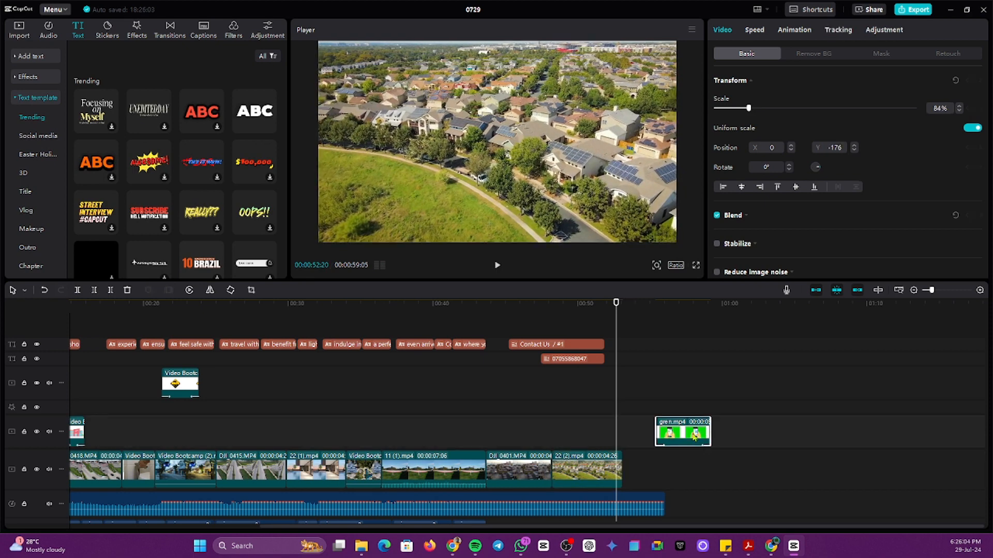
Step: Put gren.mp4 on the upper overlay track before the title, shifting the Contact Us and phone clips later
drag(694, 437, 584, 437)
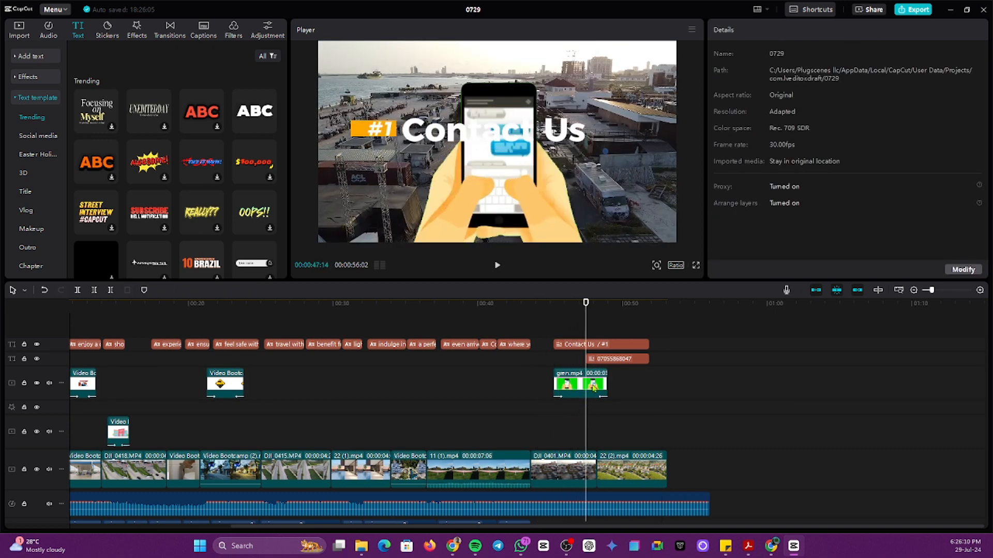
click(623, 327)
drag(633, 335, 643, 394)
drag(636, 359, 640, 365)
click(627, 325)
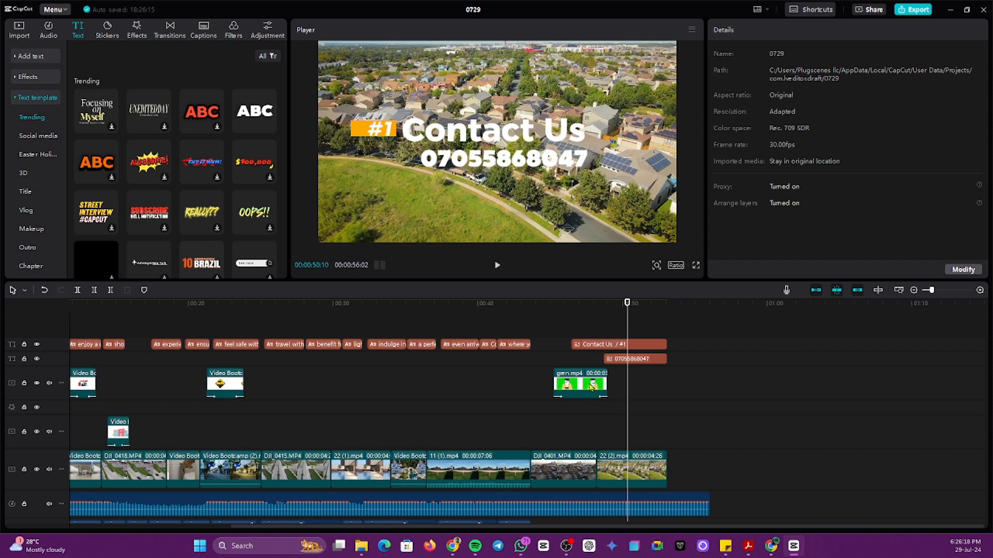
drag(591, 387, 558, 417)
Step: Scale the phone-in-hands overlay down to 52% and lower it in the frame
click(528, 413)
click(580, 382)
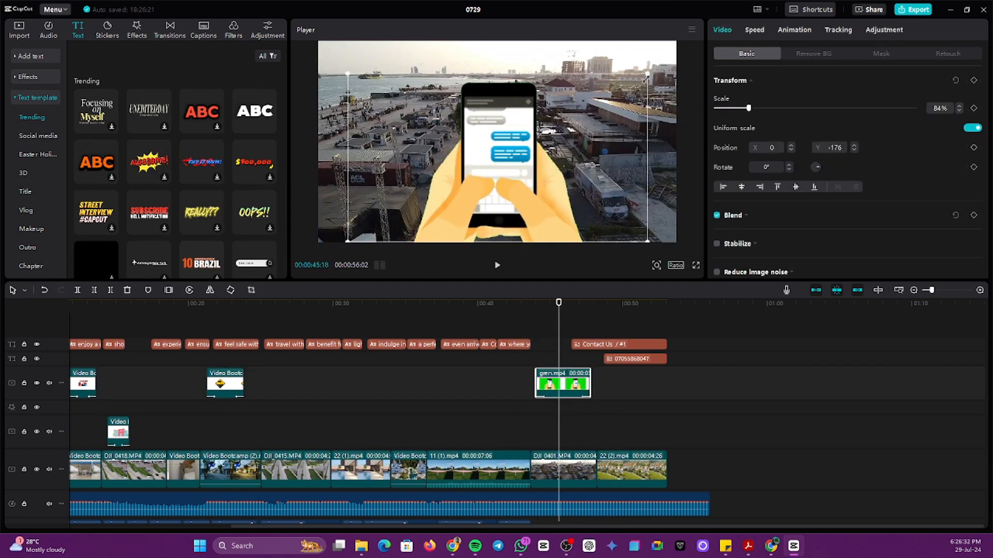
drag(649, 71, 587, 139)
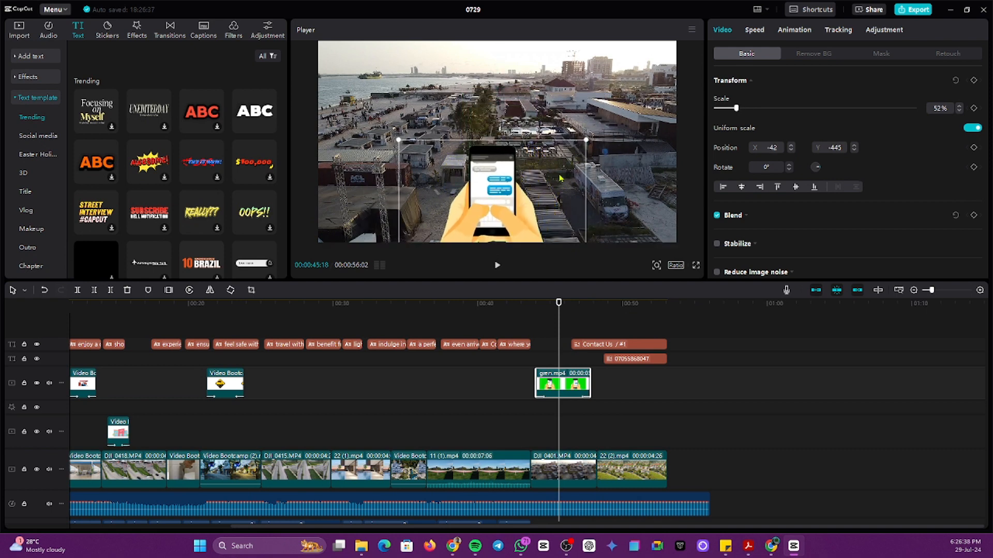
click(514, 403)
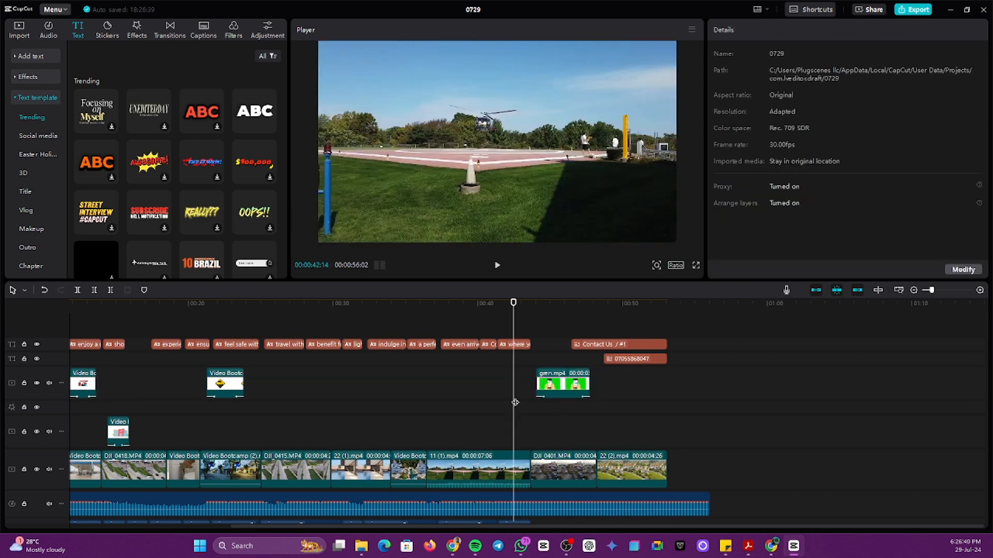
Step: Start the green overlay later and make the Contact Us and phone-number clips start earlier
key(space)
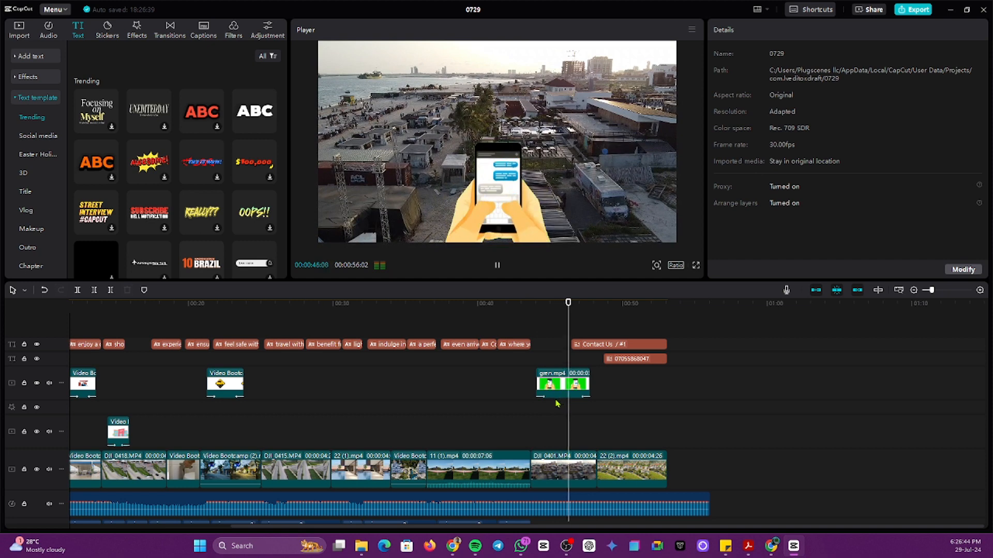
key(space)
click(595, 348)
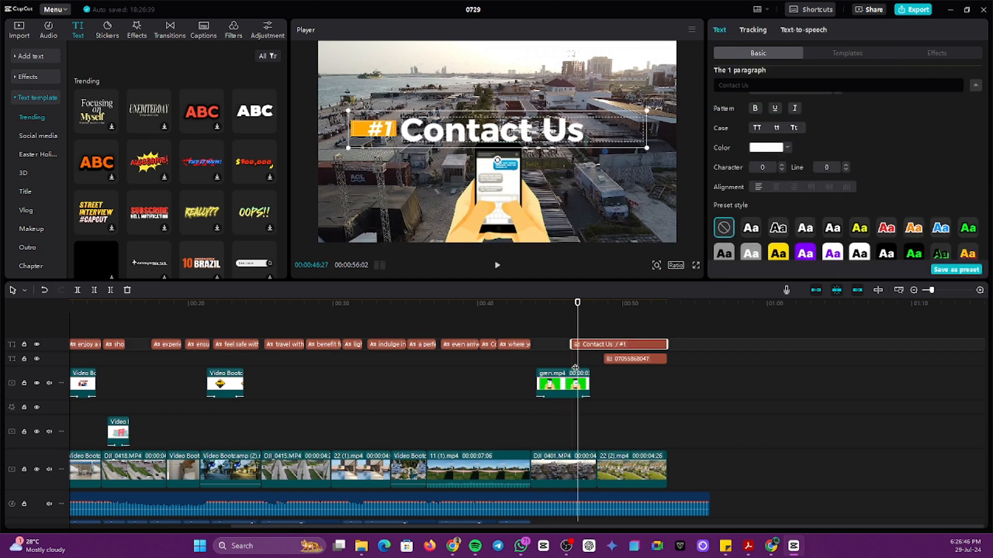
drag(538, 376, 589, 360)
click(587, 348)
click(605, 359)
Step: Play the closing section through to the black ending to check the title timing
click(547, 364)
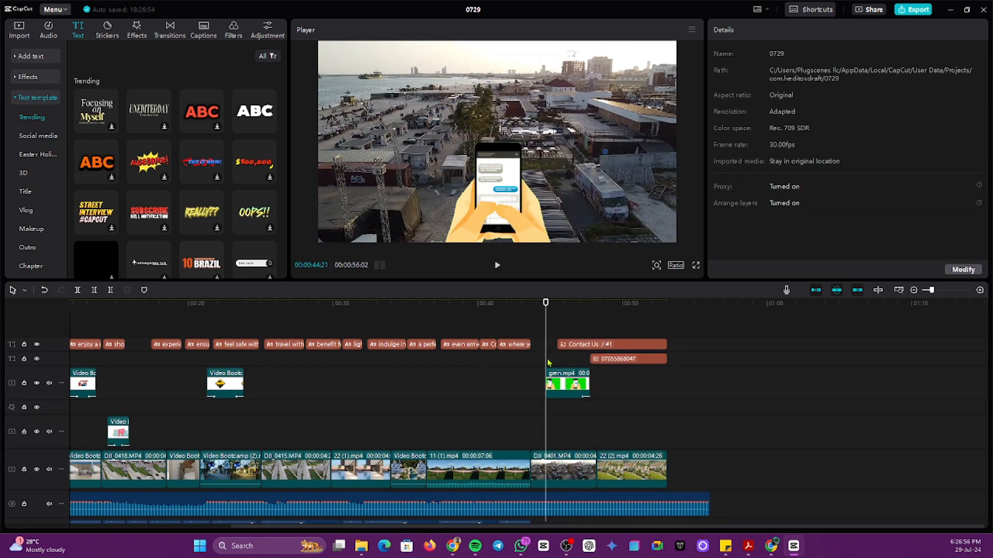
key(space)
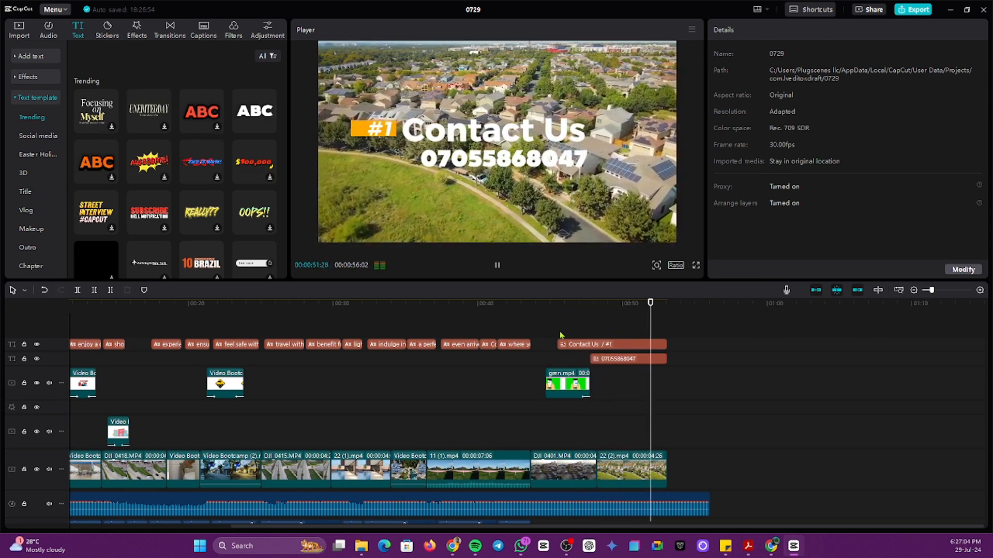
key(space)
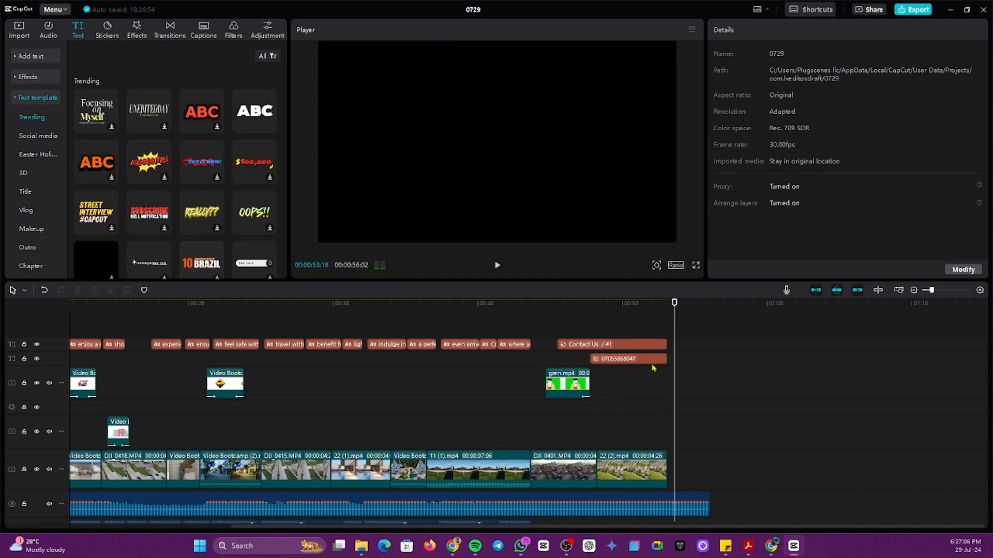
drag(672, 396, 668, 396)
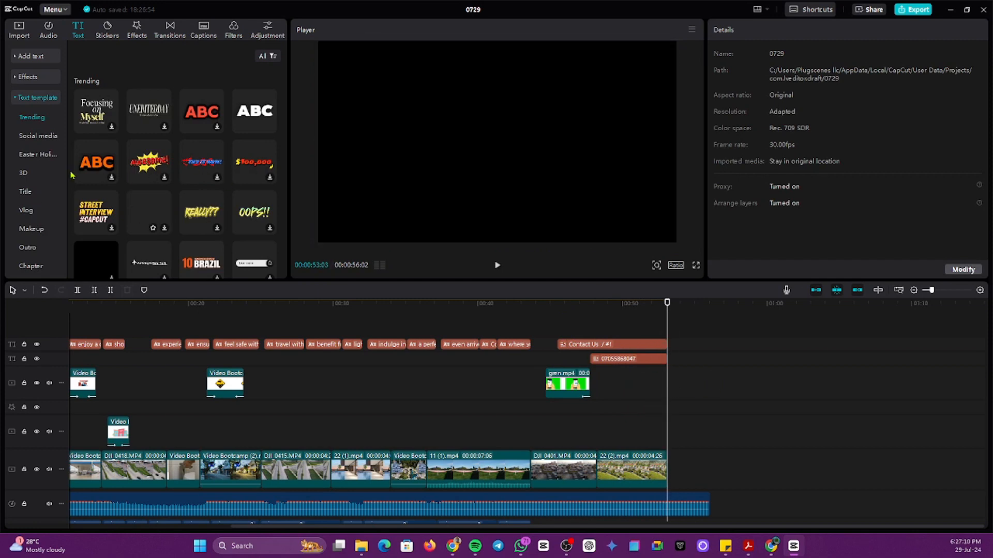
Step: Browse the Import area's My presets, Brand assets and Device sections, ending in Stock materials
click(21, 34)
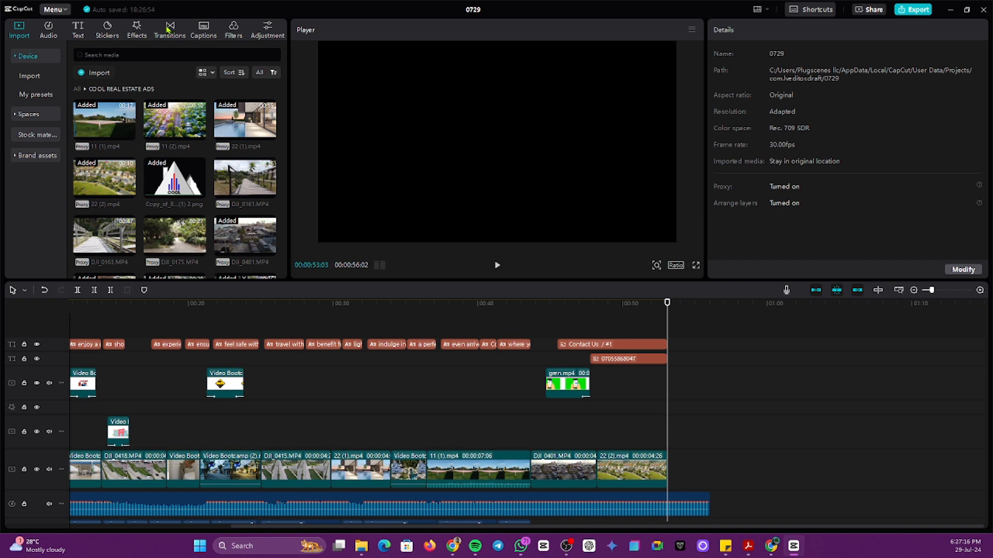
click(23, 95)
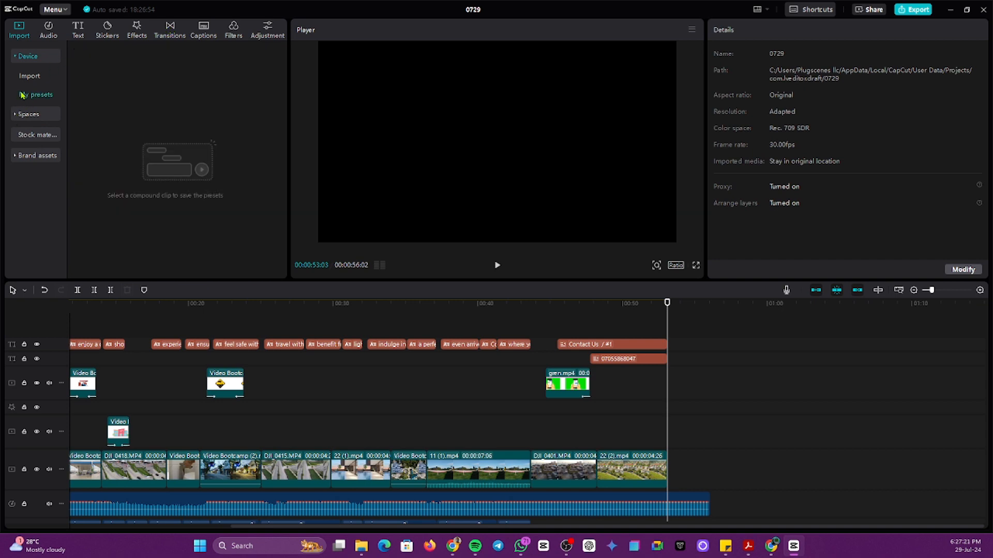
click(18, 156)
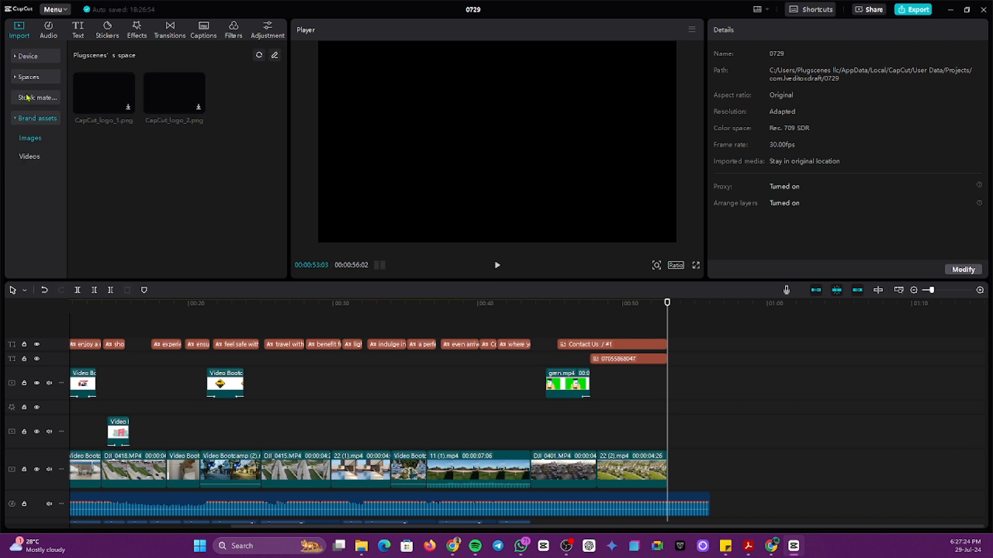
click(26, 57)
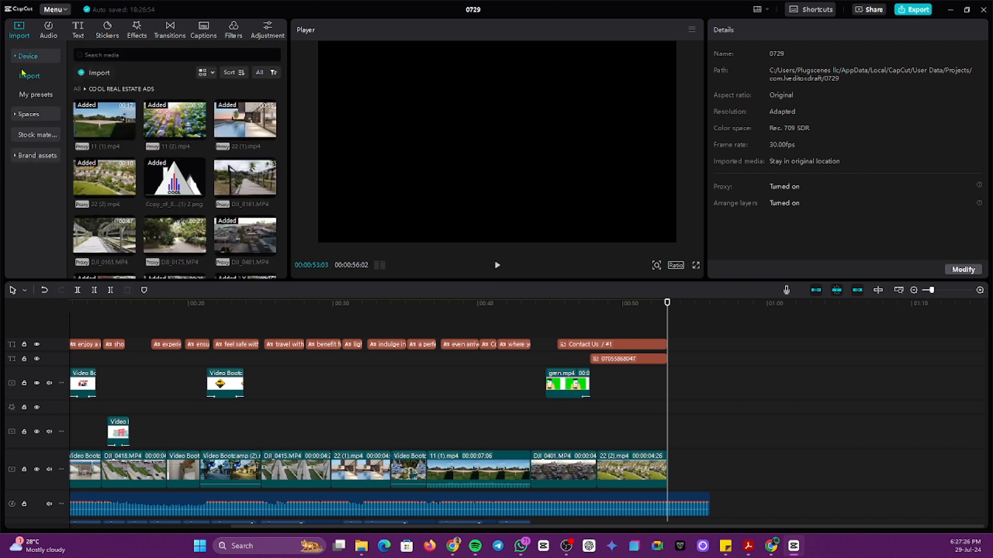
click(16, 57)
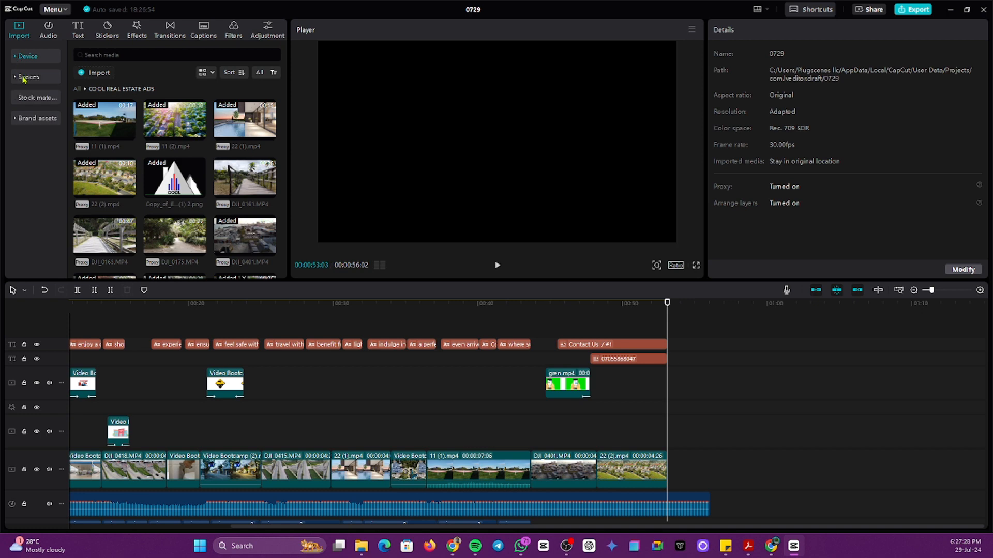
click(21, 57)
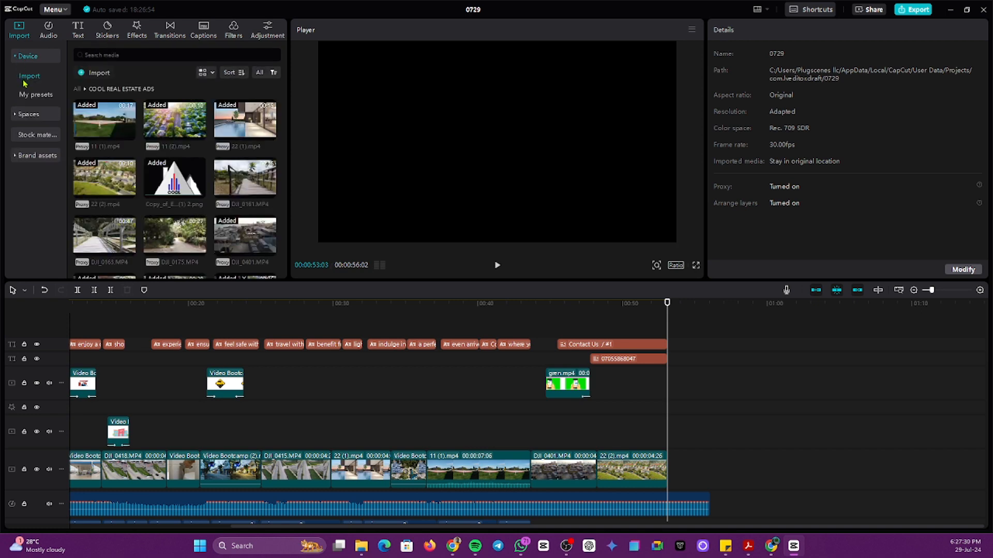
click(27, 95)
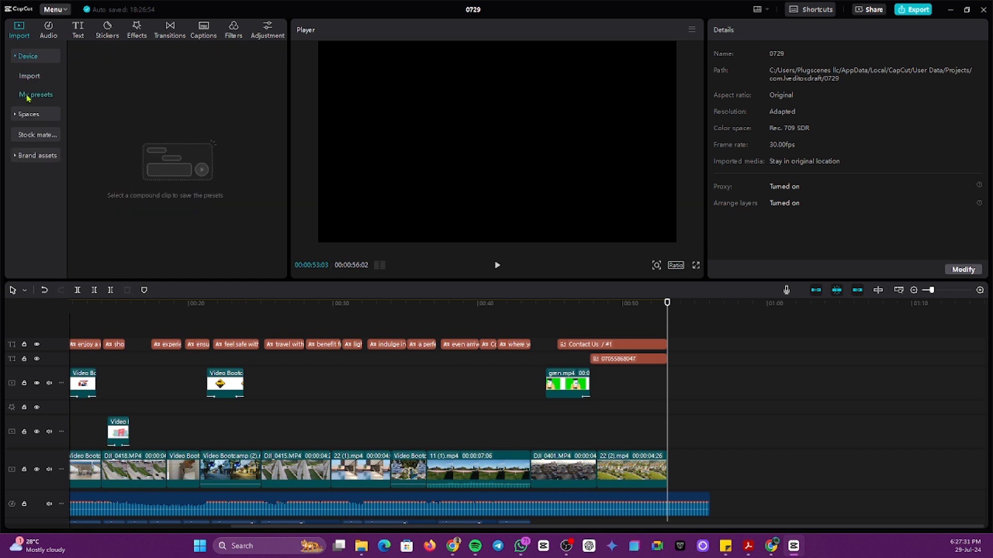
click(23, 136)
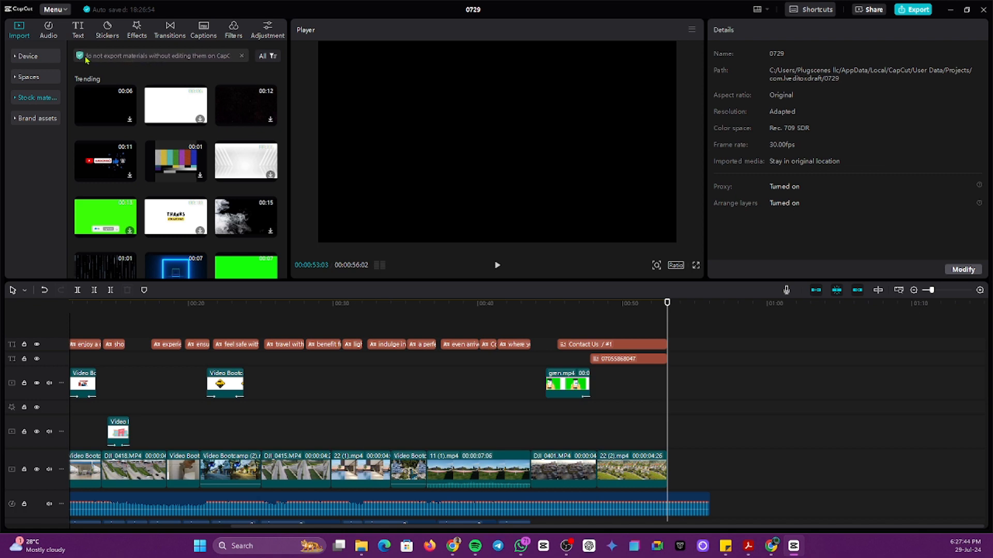
Step: Append the 6-second black stock clip after the last drone shot and trim it to end with the audio
click(242, 56)
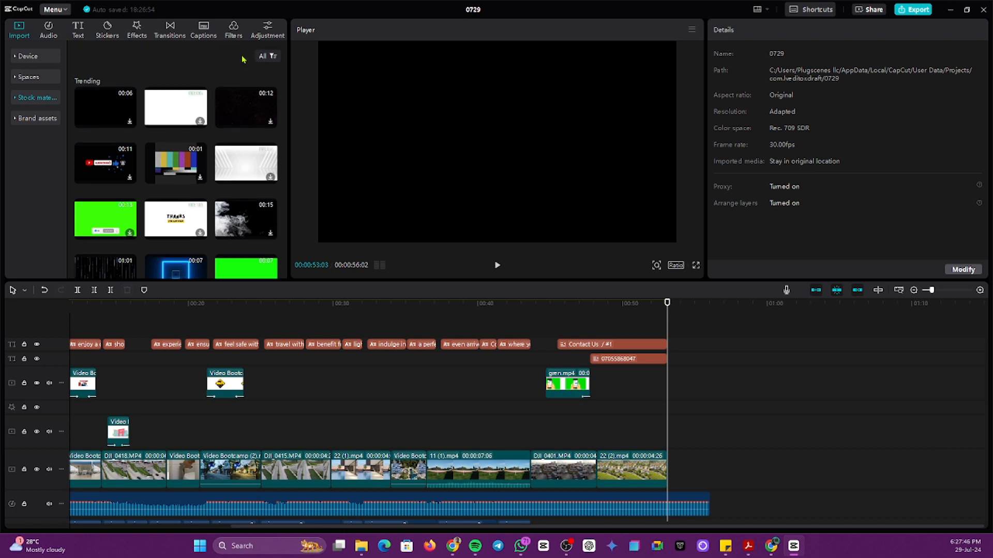
scroll(139, 199, down, 3)
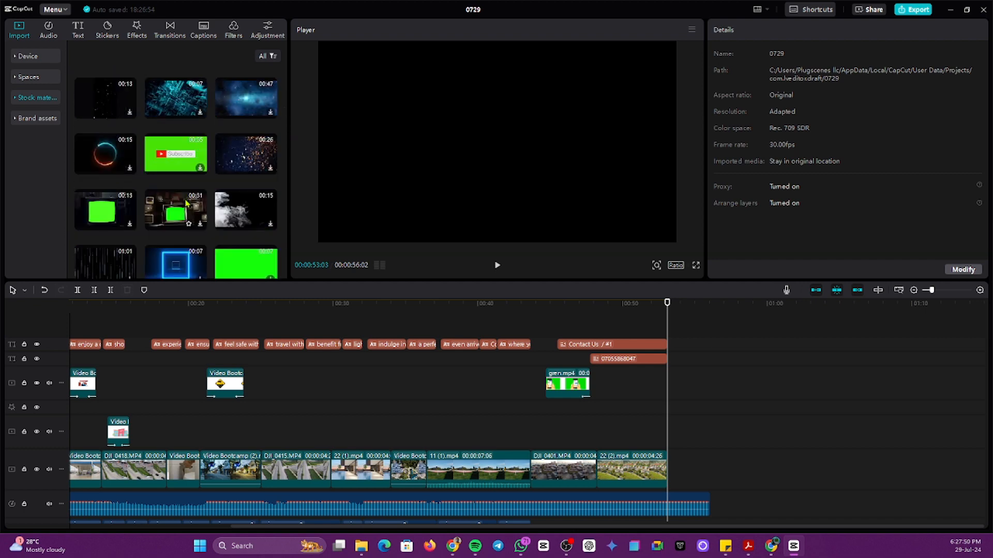
scroll(190, 210, up, 3)
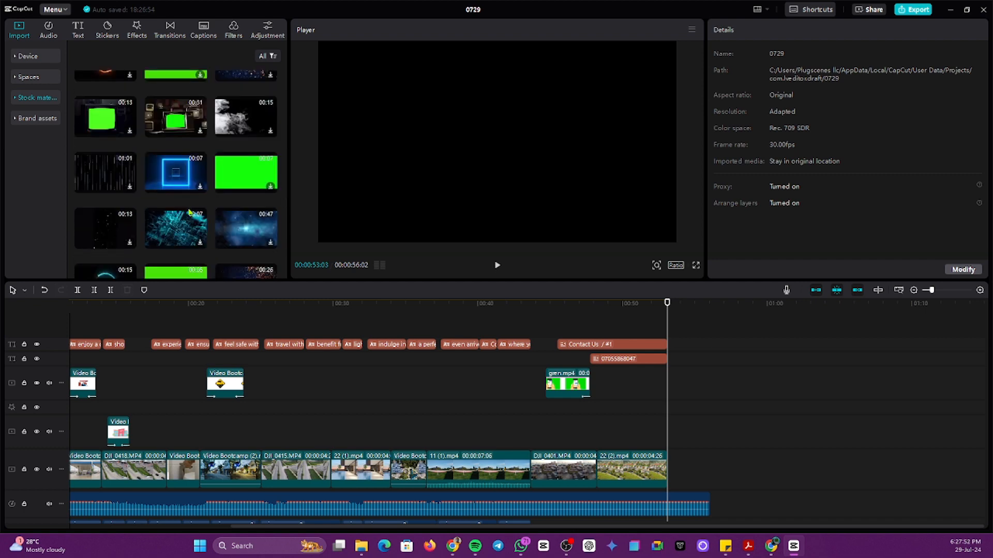
scroll(185, 189, up, 3)
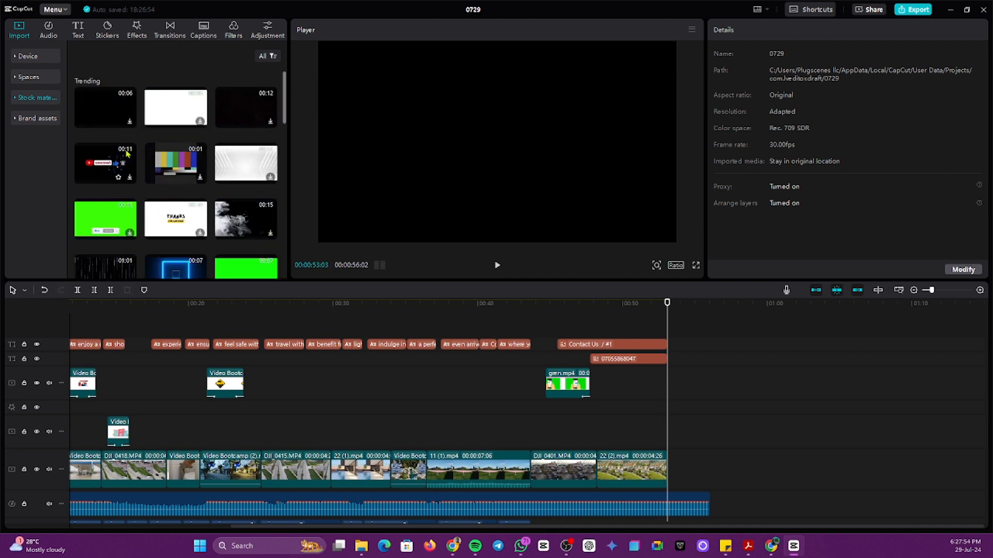
click(115, 112)
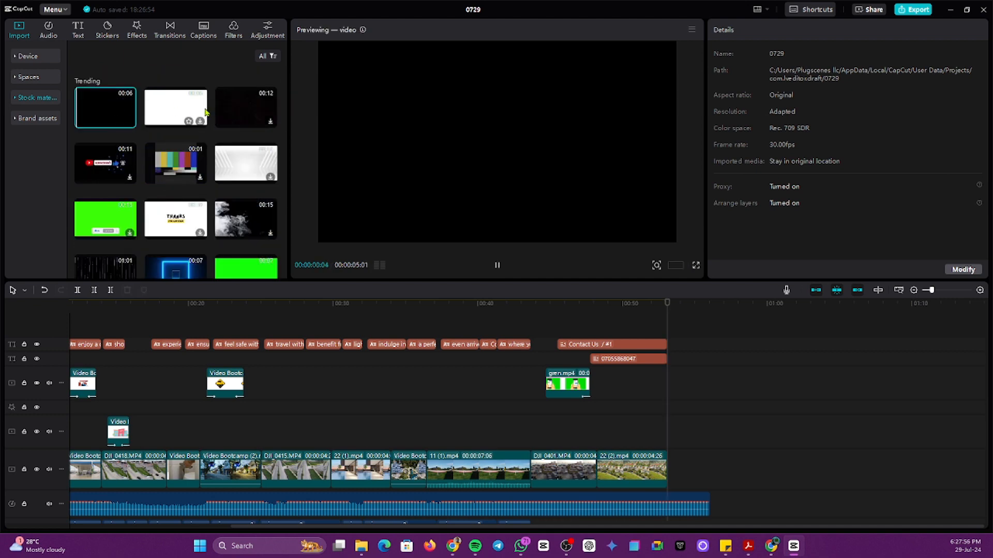
click(129, 122)
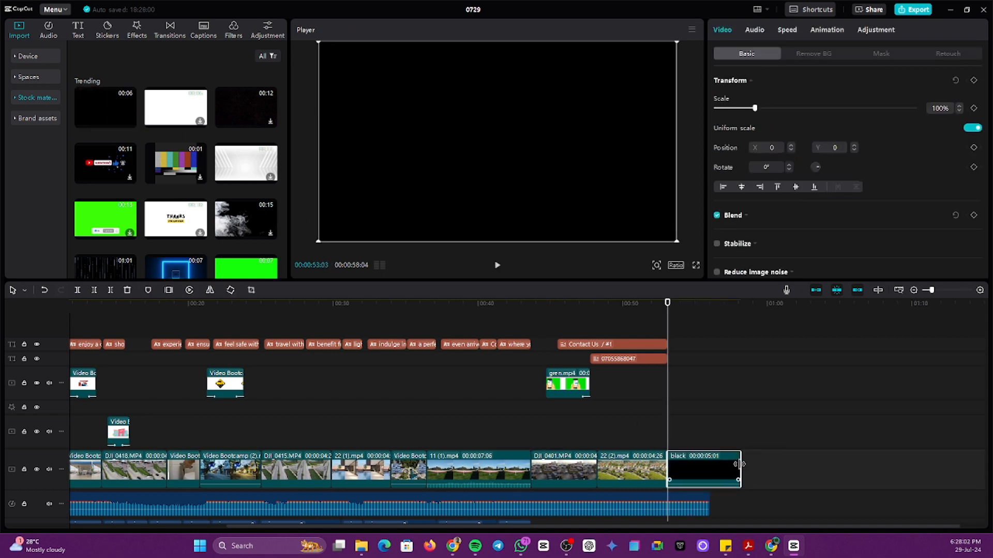
drag(740, 464, 709, 464)
click(660, 441)
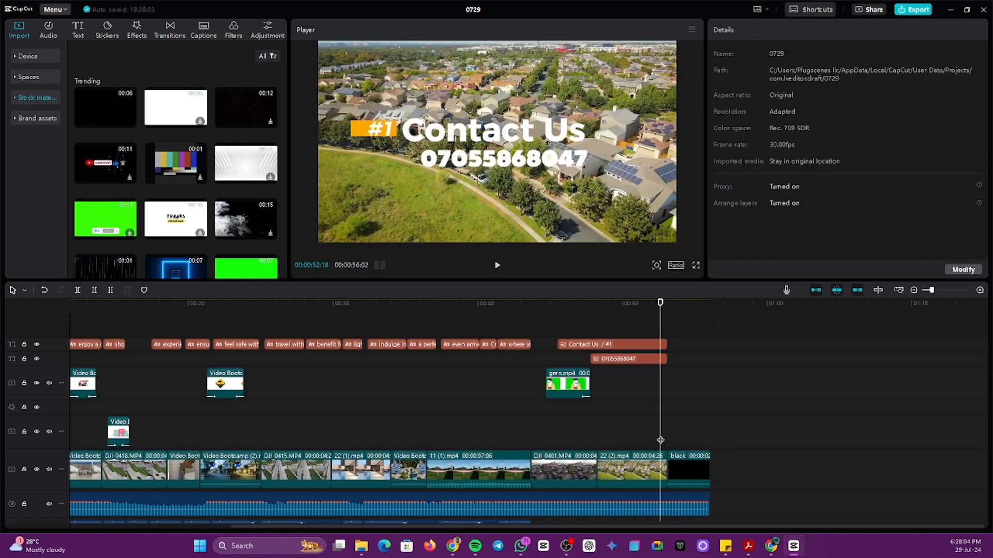
click(667, 439)
click(662, 438)
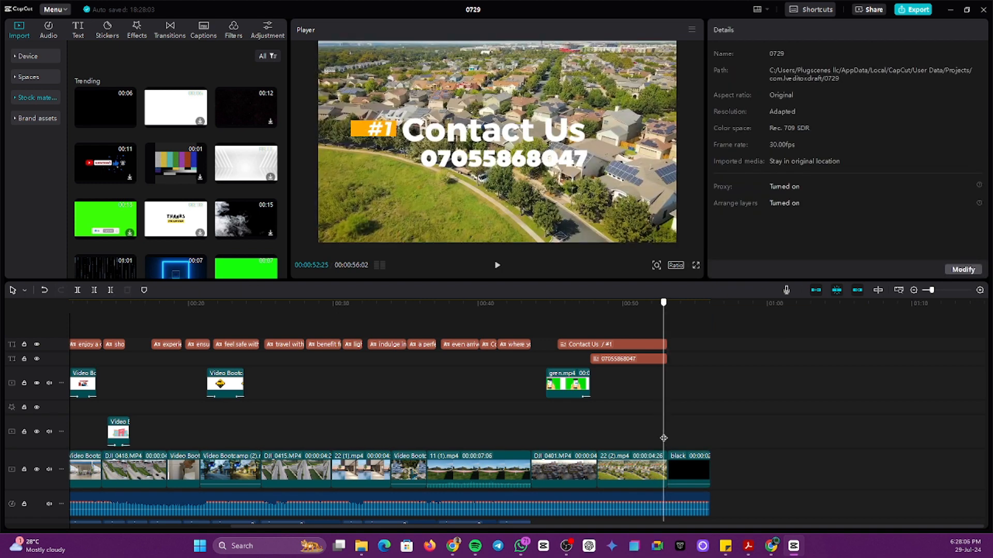
click(668, 437)
click(682, 441)
click(664, 443)
mouse_move(664, 444)
mouse_down()
mouse_move(682, 445)
mouse_move(668, 445)
mouse_up()
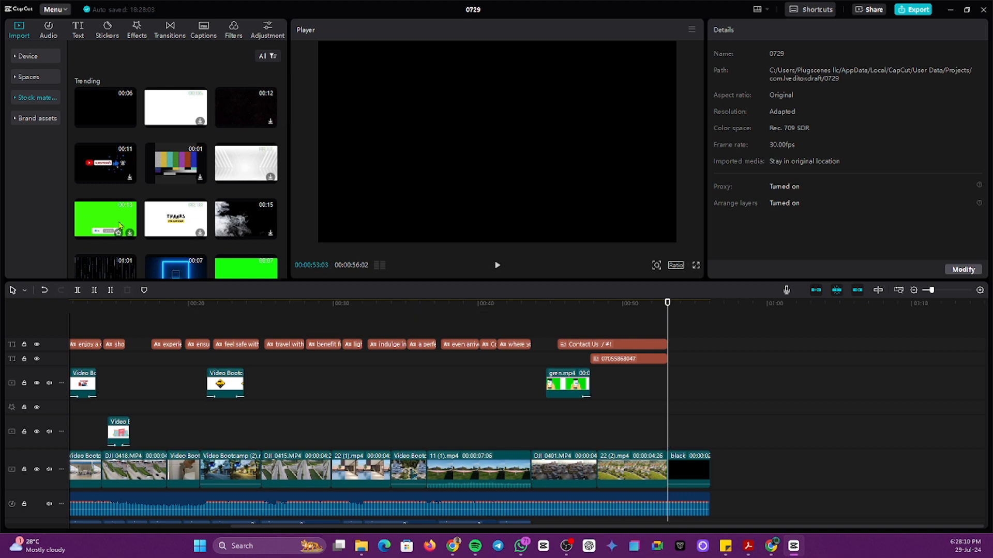
scroll(109, 209, down, 1)
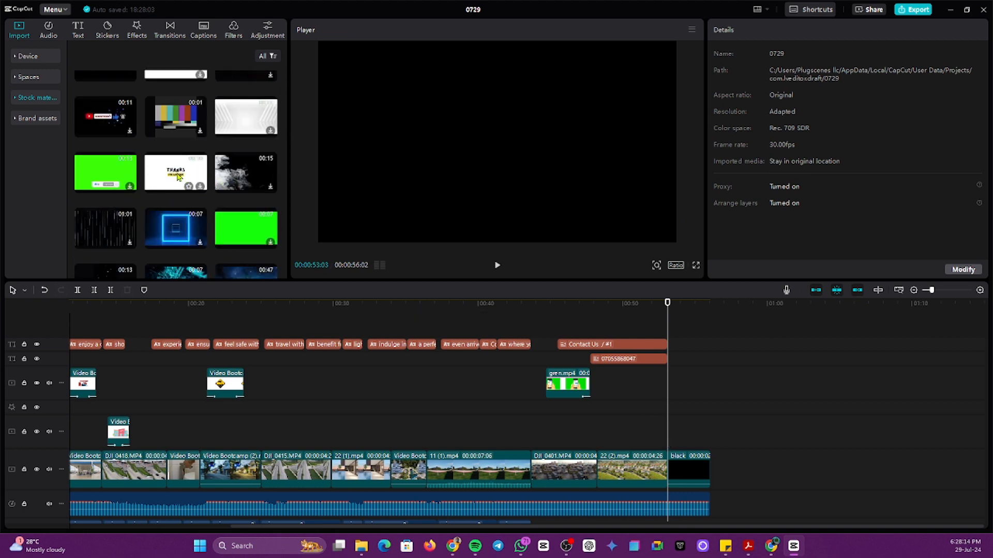
scroll(249, 182, down, 1)
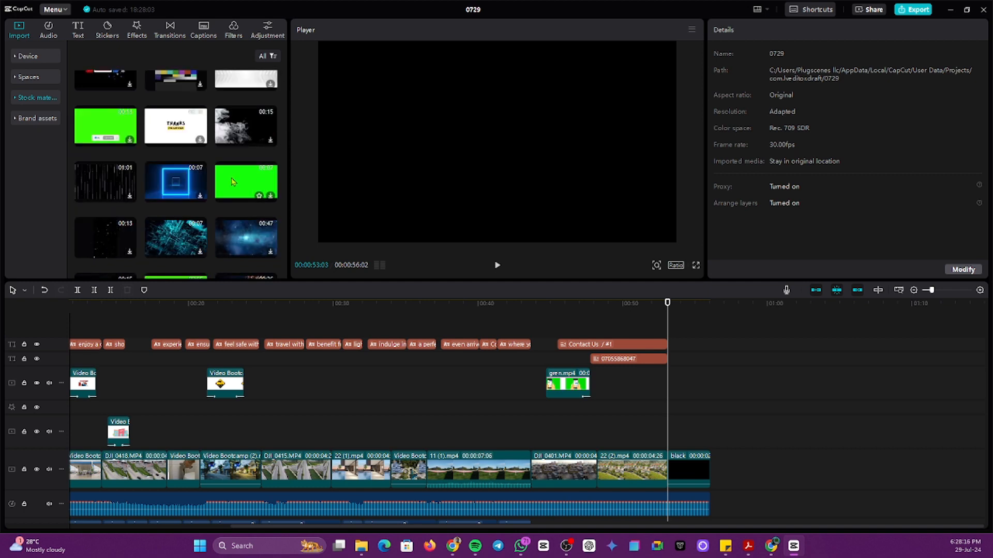
scroll(209, 187, down, 1)
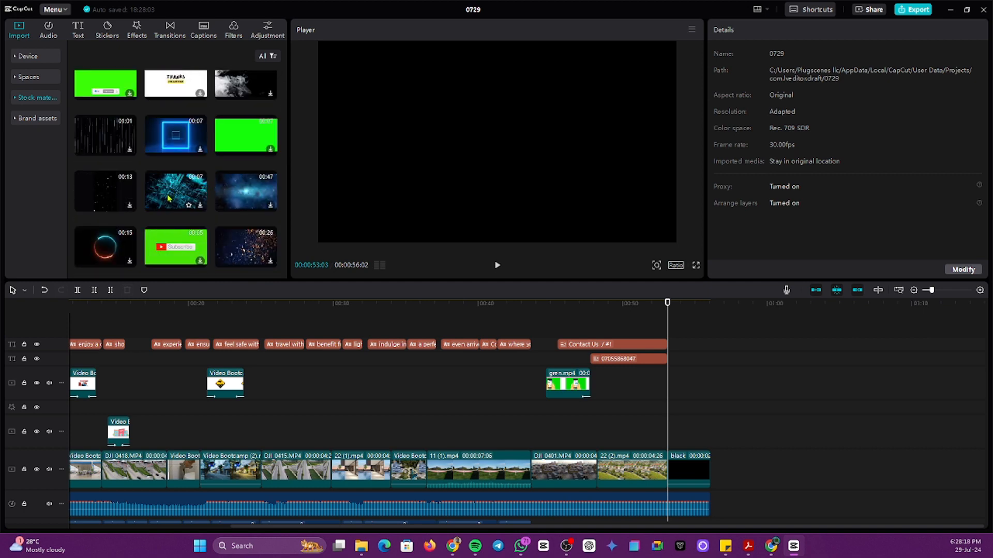
click(246, 140)
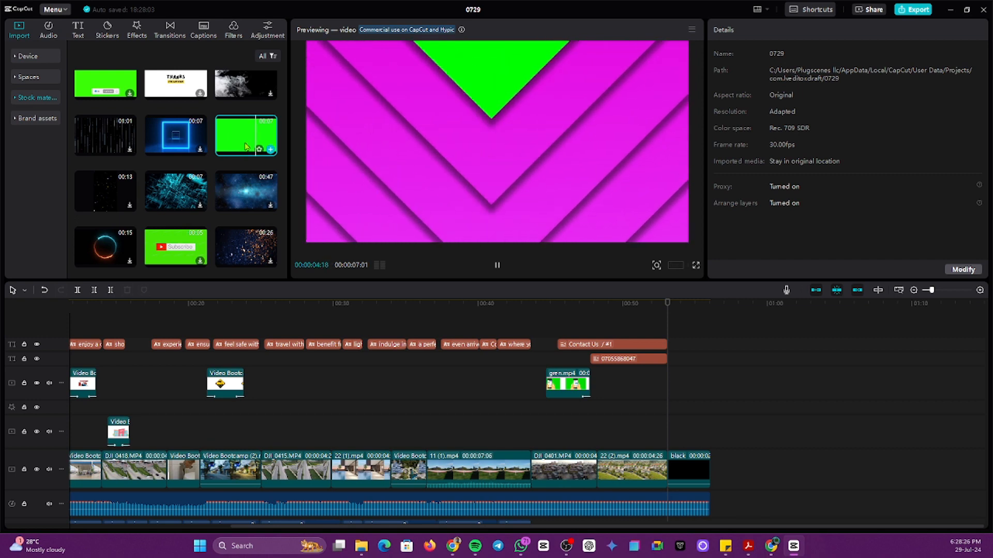
scroll(246, 147, down, 3)
scroll(201, 191, down, 2)
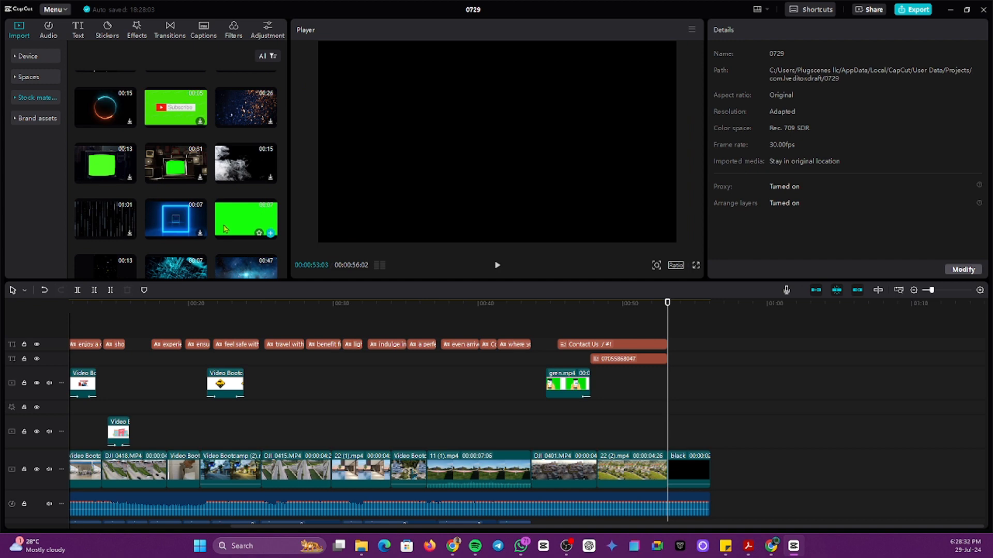
scroll(248, 222, down, 2)
click(239, 182)
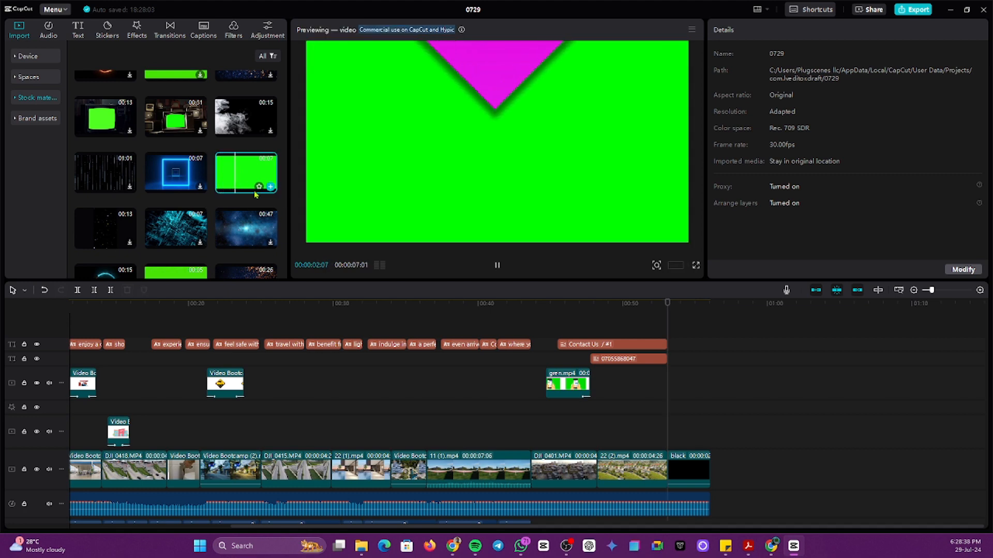
scroll(248, 192, down, 3)
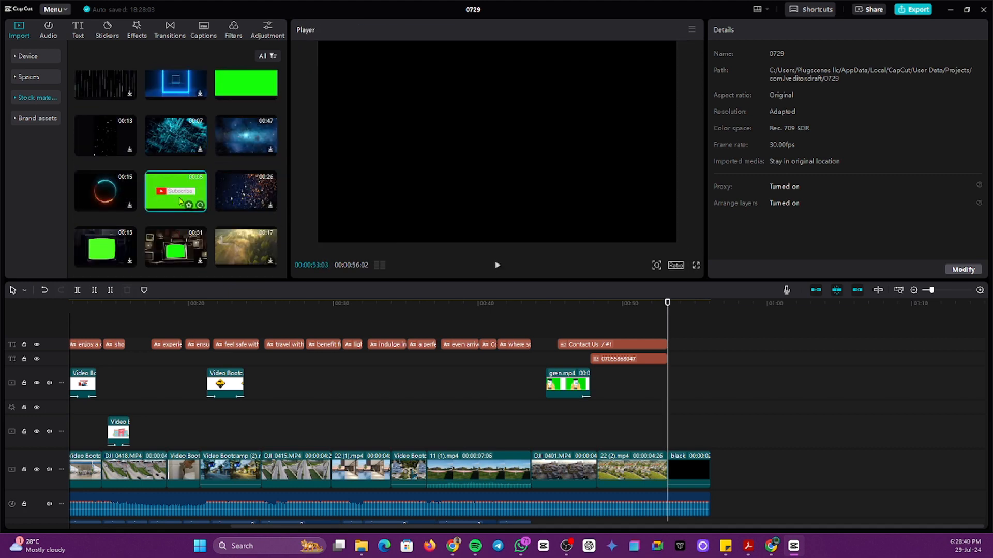
Step: Place the YouTube Subscribe green-screen clip on the overlay track above the black clip and preview it
click(187, 200)
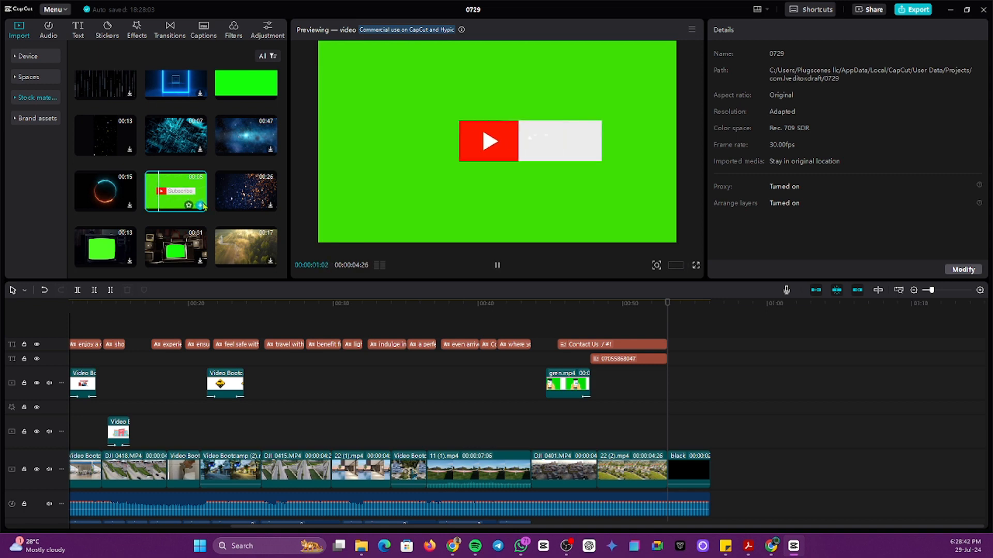
click(201, 207)
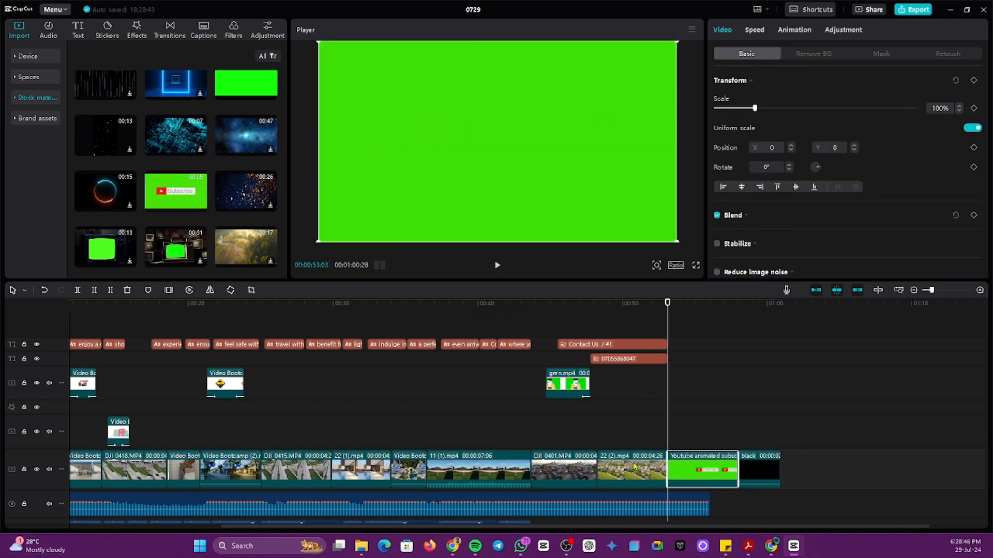
drag(711, 479, 707, 436)
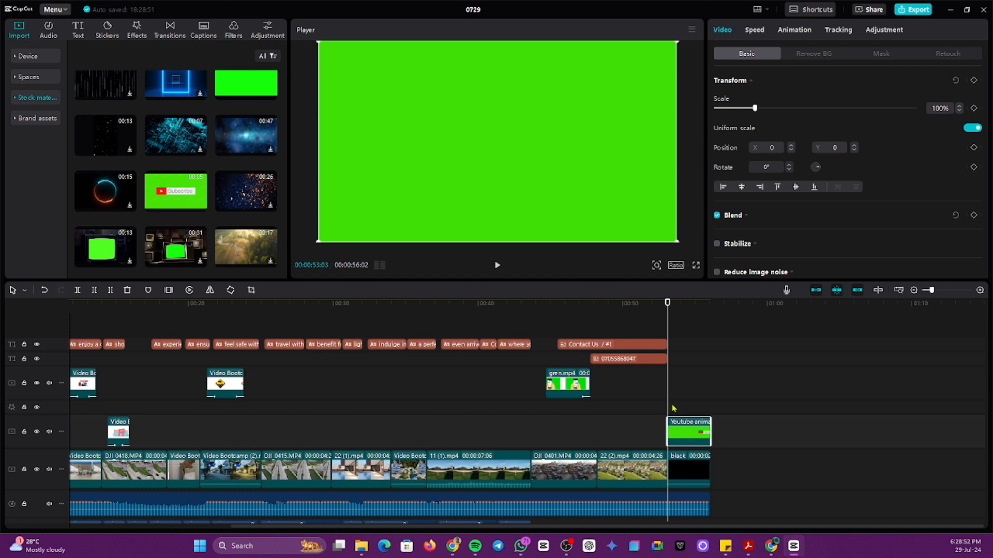
key(space)
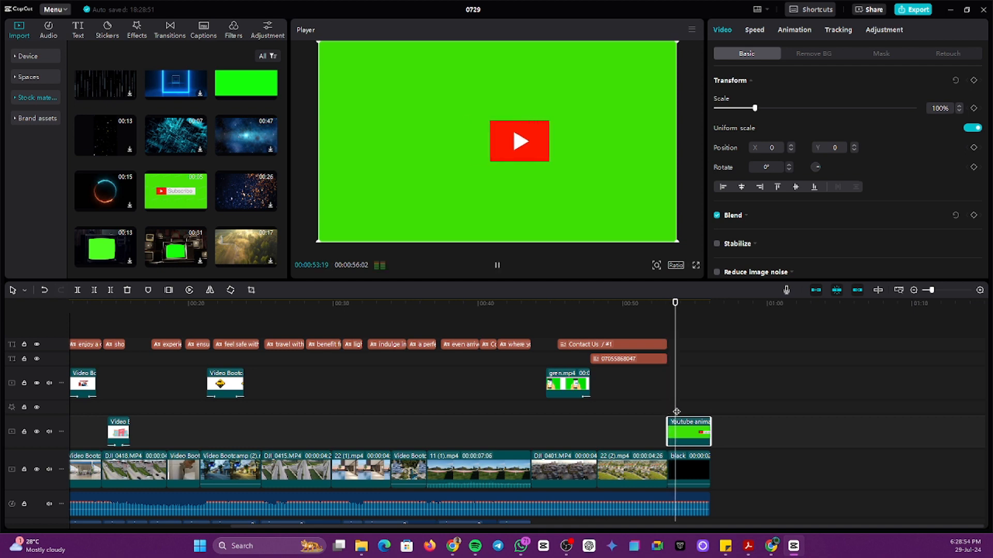
key(space)
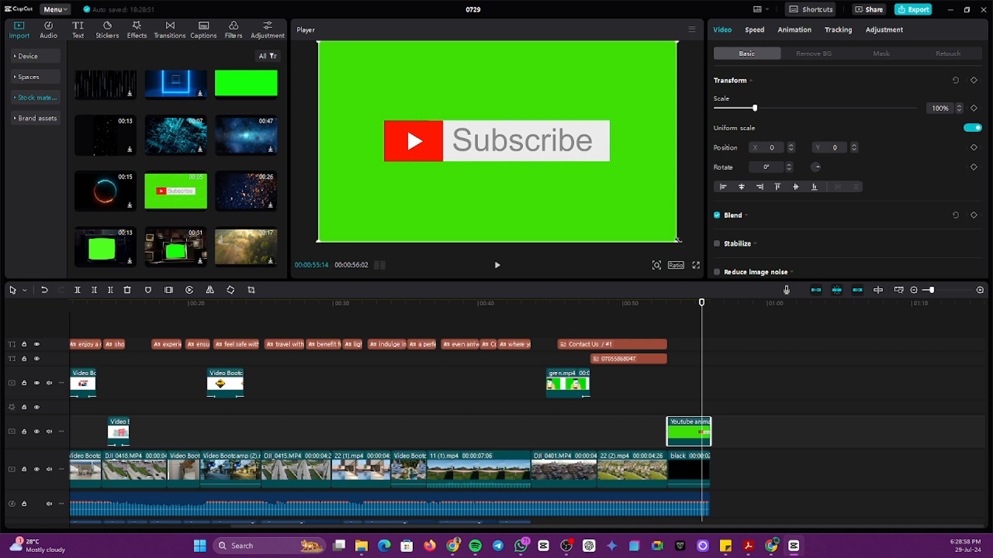
Step: Scale the Subscribe overlay down to 65% and bring up the Text effects list
drag(678, 240, 614, 207)
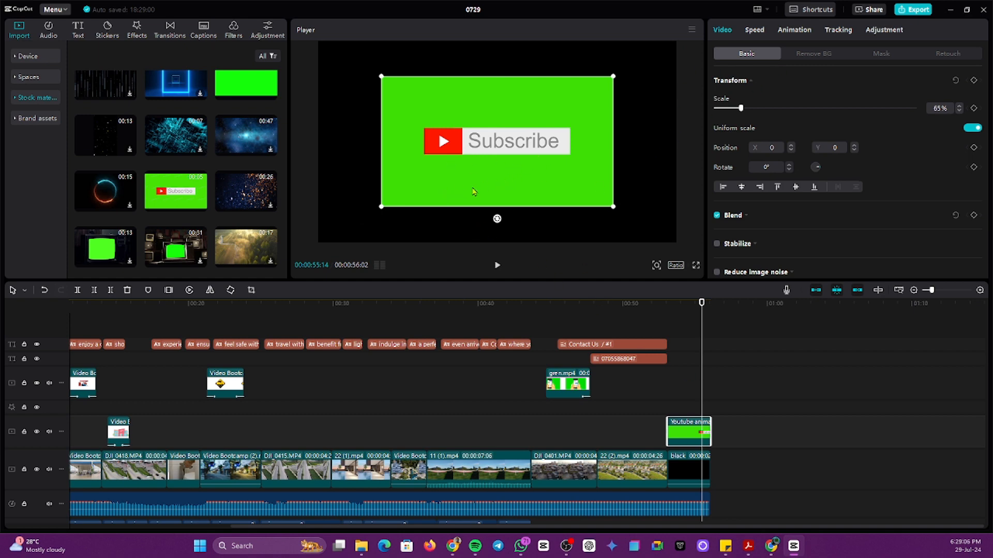
click(77, 28)
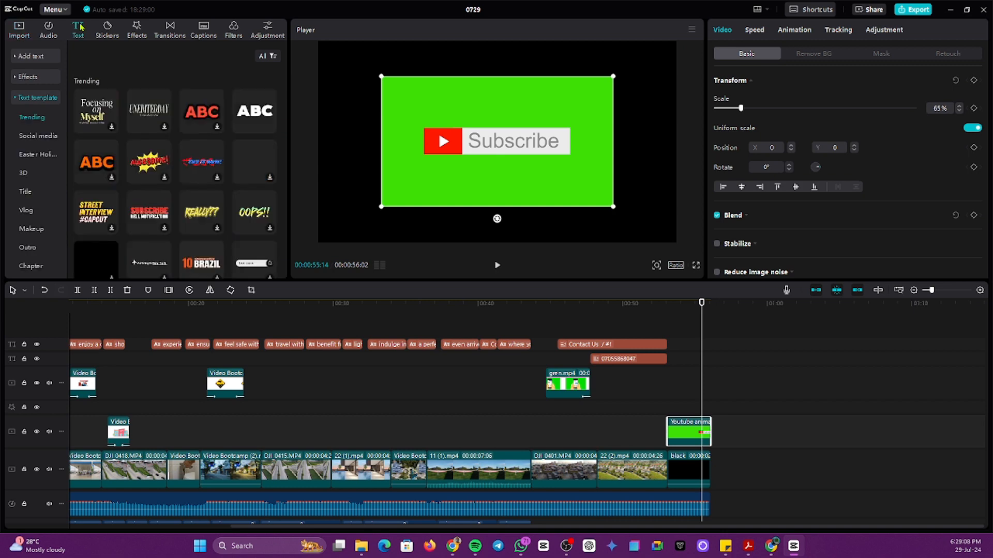
click(15, 78)
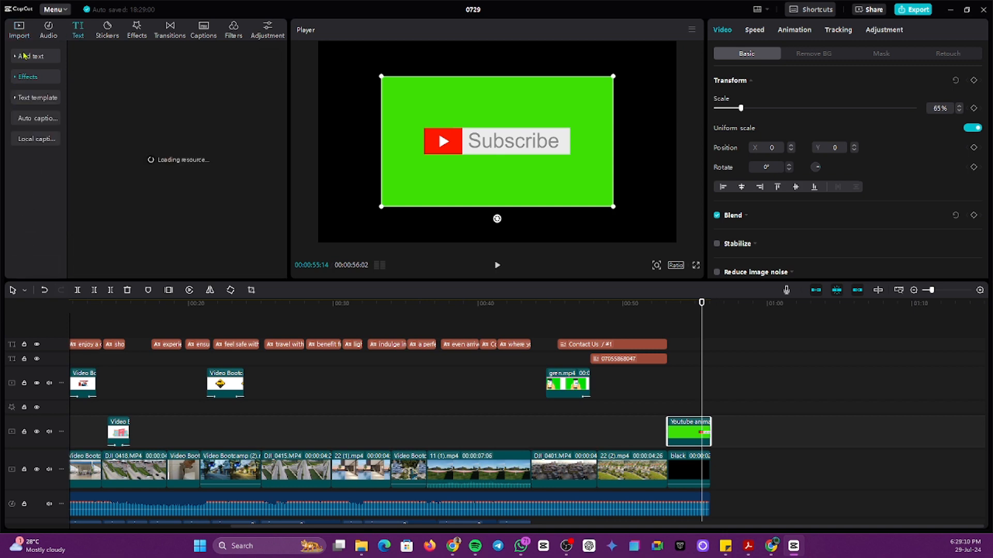